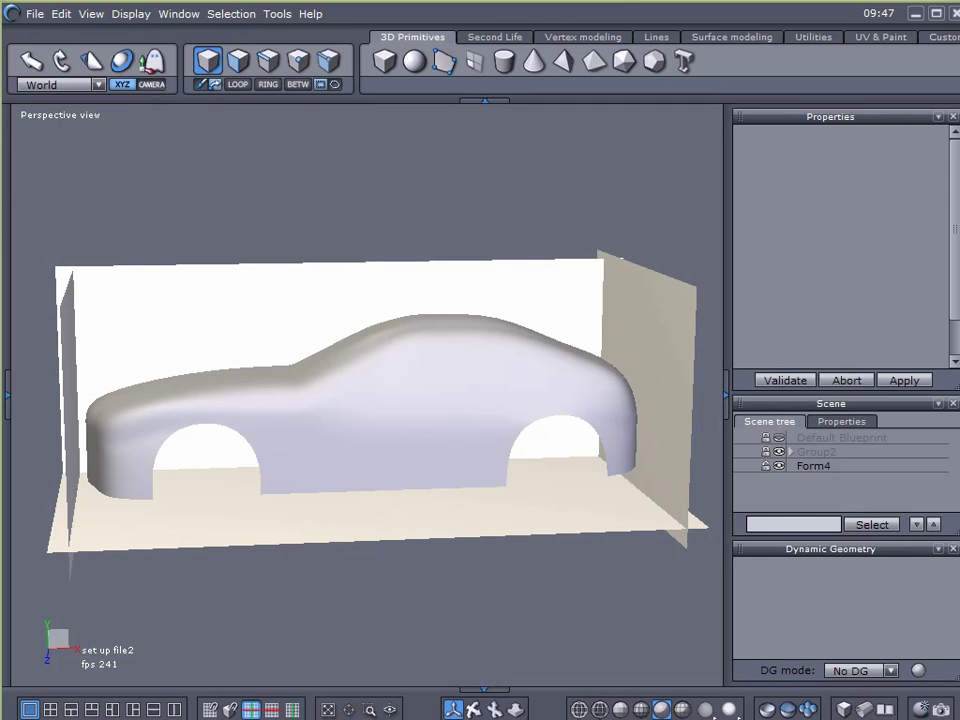
Examine the Form4 car body and its wireframe against the surrounding reference planes from several angles
mouse_move(5, 140)
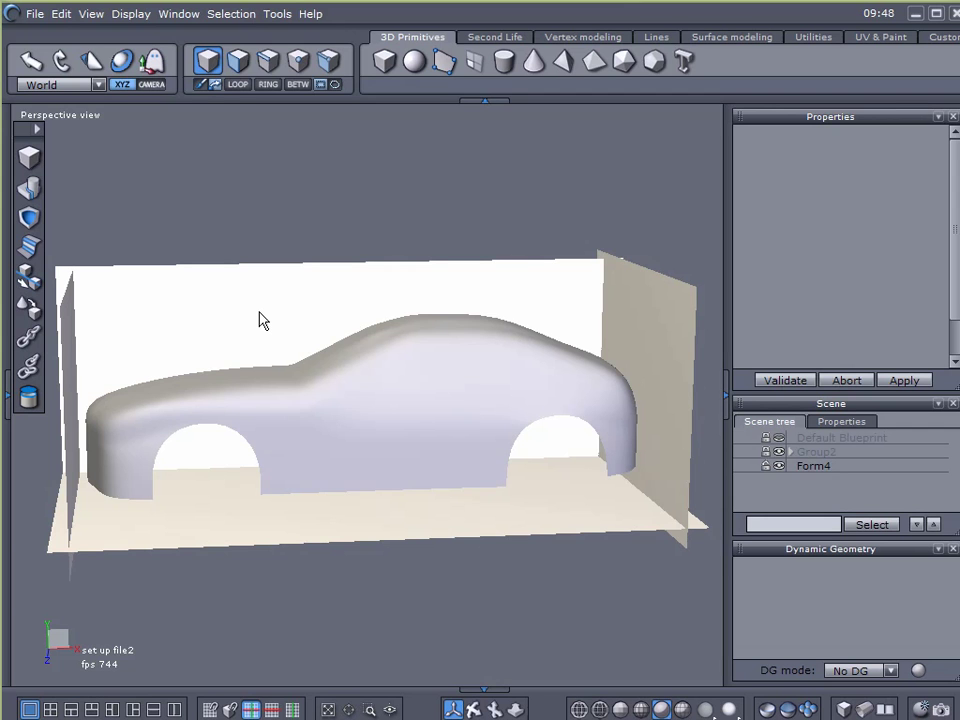
drag(364, 469, 505, 490)
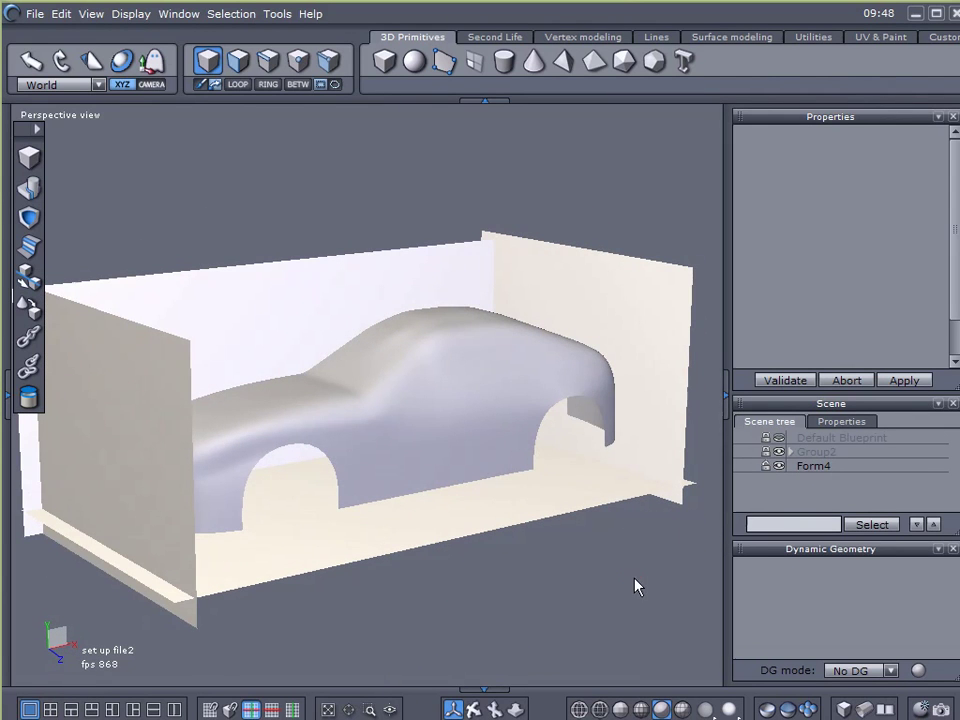
drag(544, 574, 449, 557)
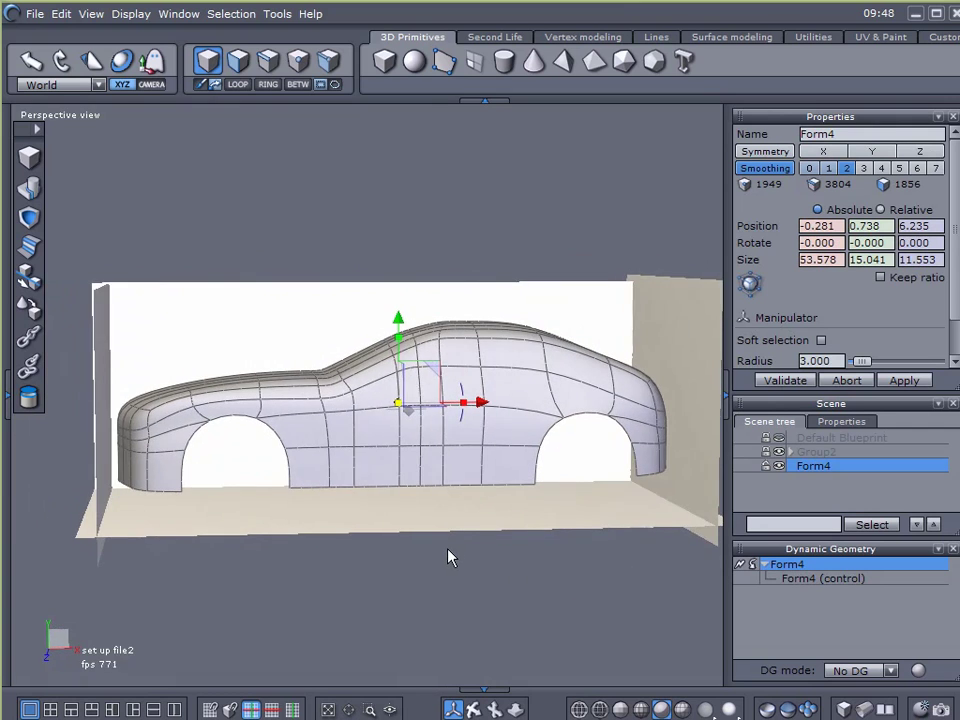
scroll(296, 381, up, 3)
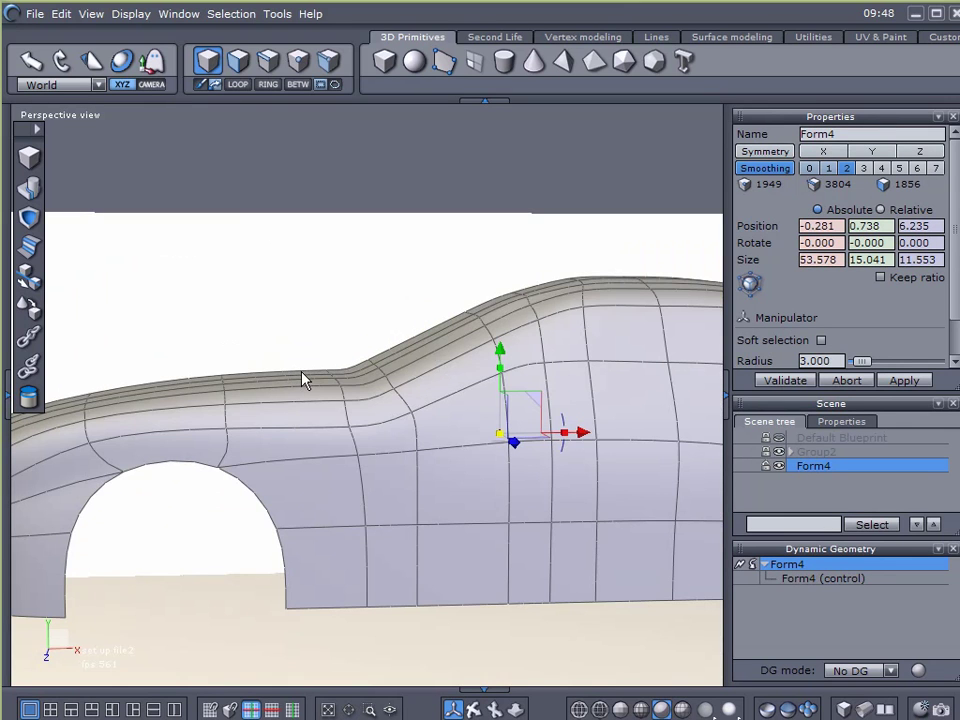
click(776, 495)
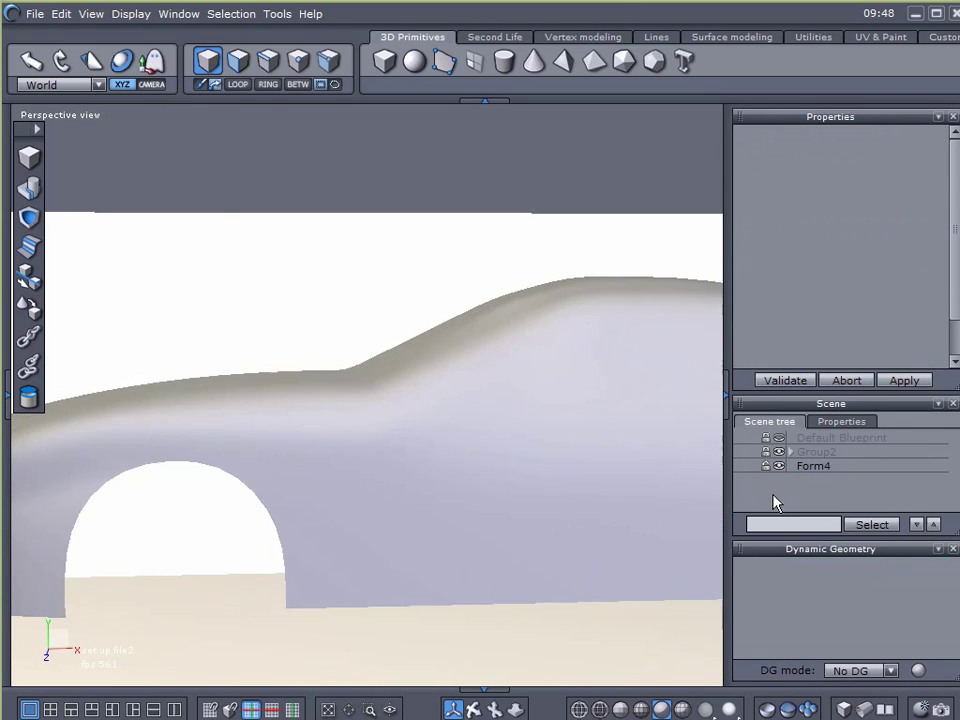
scroll(484, 506, down, 3)
drag(484, 506, 367, 505)
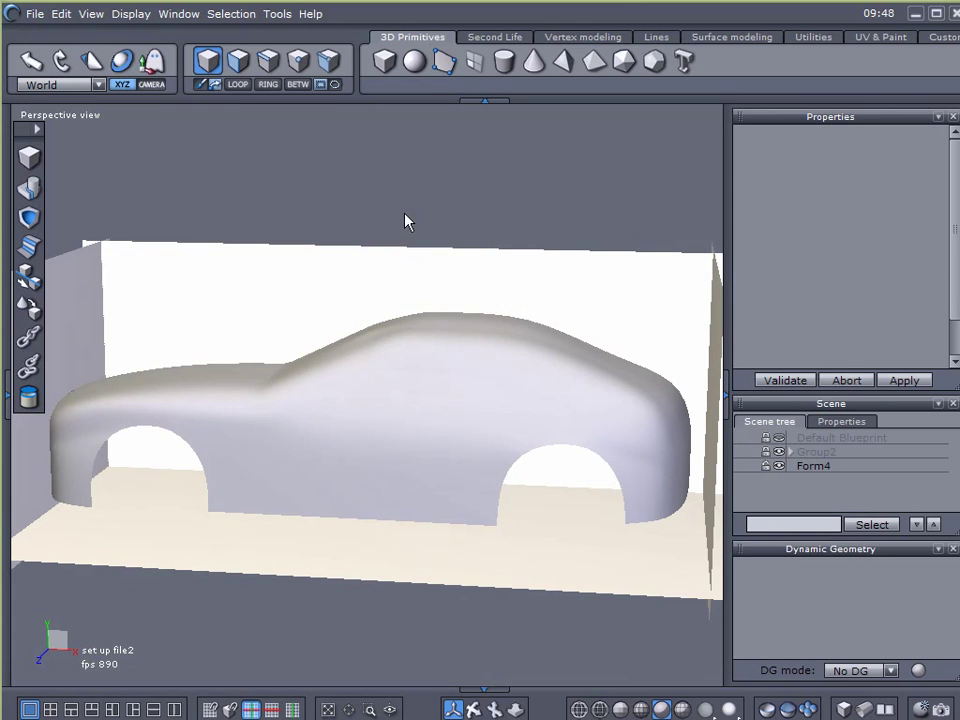
drag(320, 377, 480, 421)
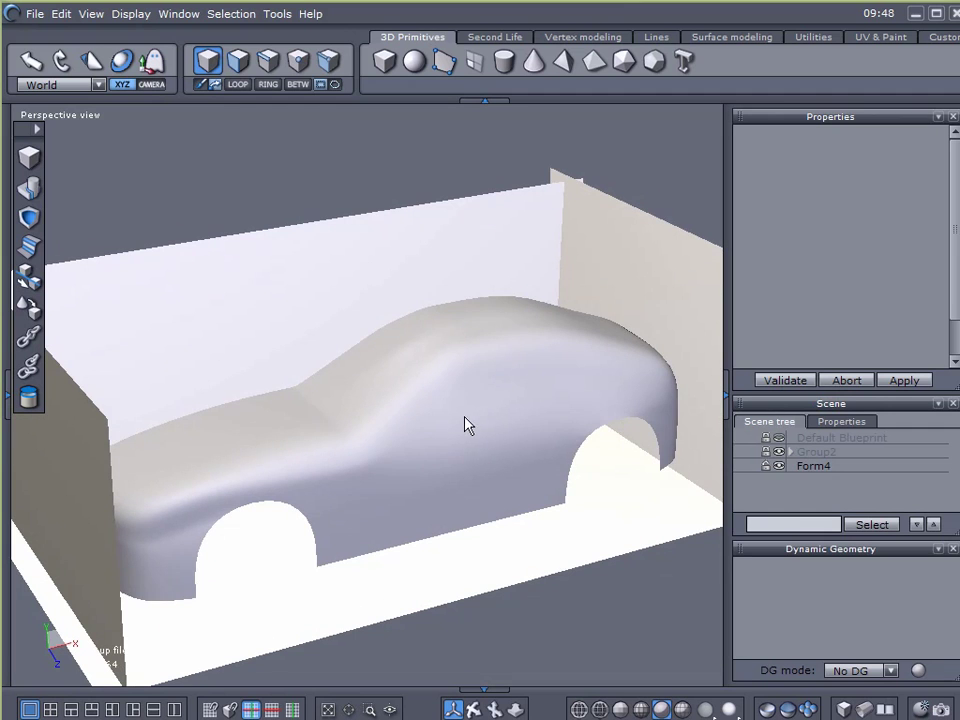
click(534, 428)
drag(516, 463, 388, 474)
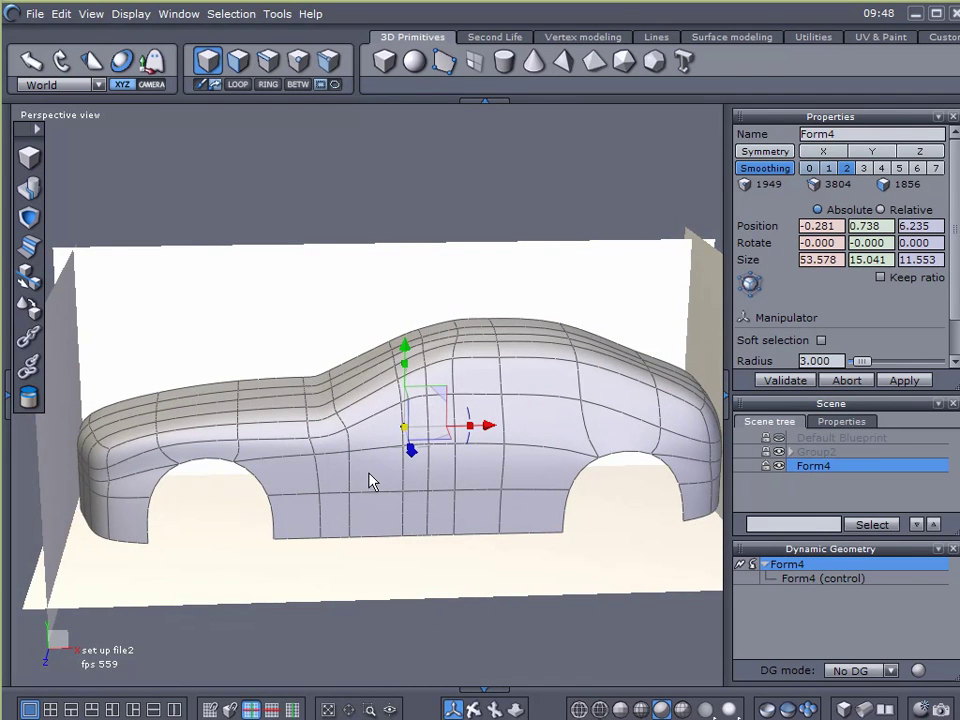
mouse_move(336, 499)
mouse_down()
mouse_move(332, 471)
mouse_move(558, 568)
mouse_move(686, 568)
mouse_move(398, 488)
mouse_move(328, 495)
mouse_up()
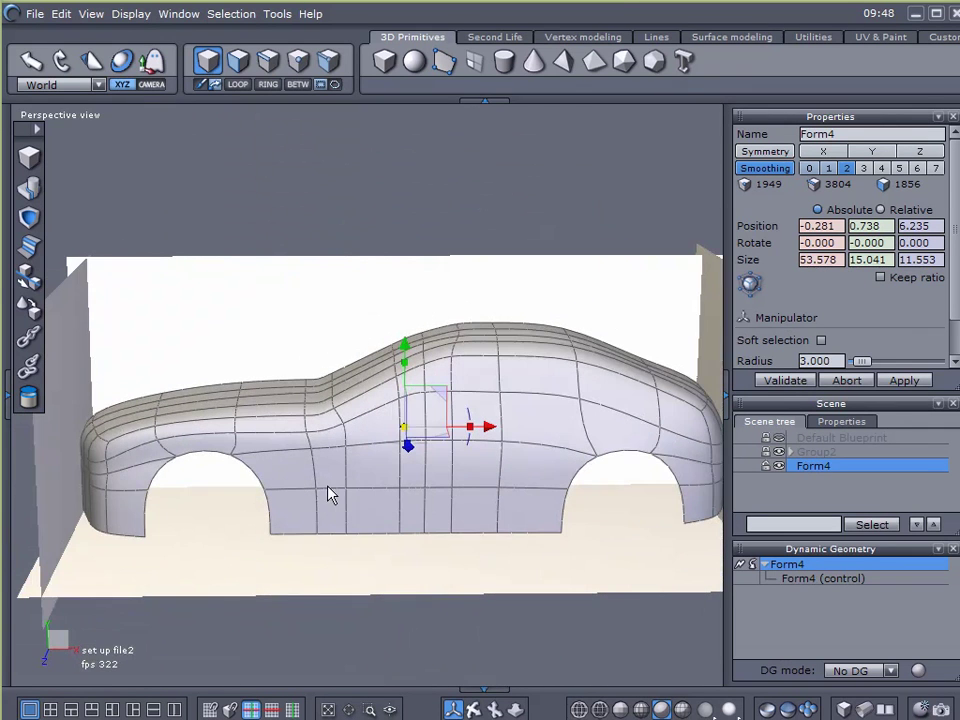
Hide the Form4 car body and inspect the empty blueprint reference planes from different angles
click(776, 466)
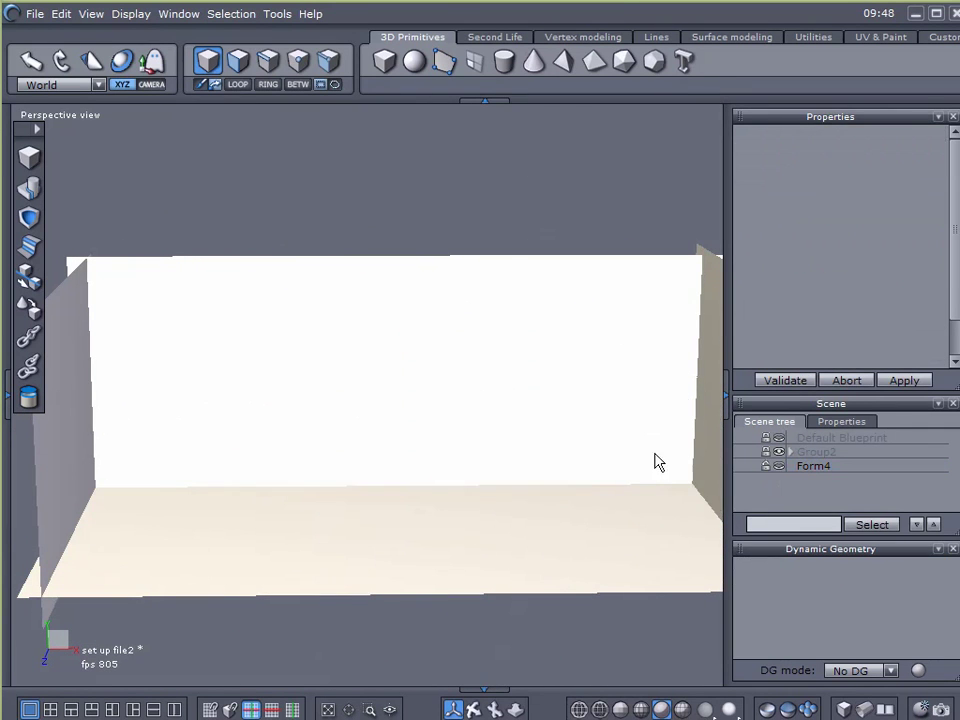
drag(490, 425, 561, 429)
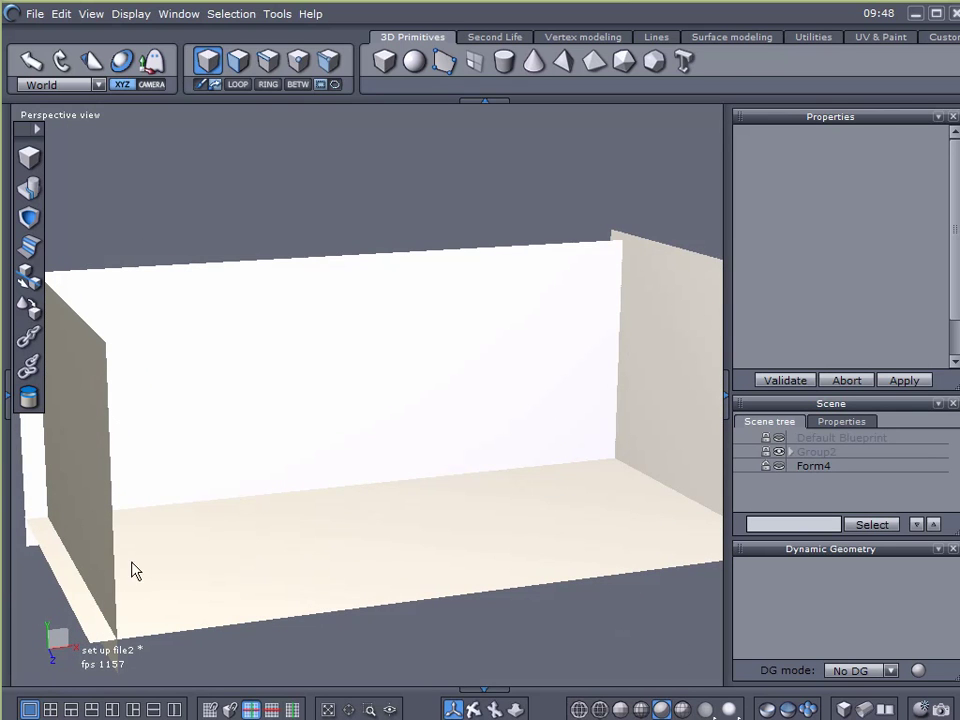
drag(551, 499, 350, 528)
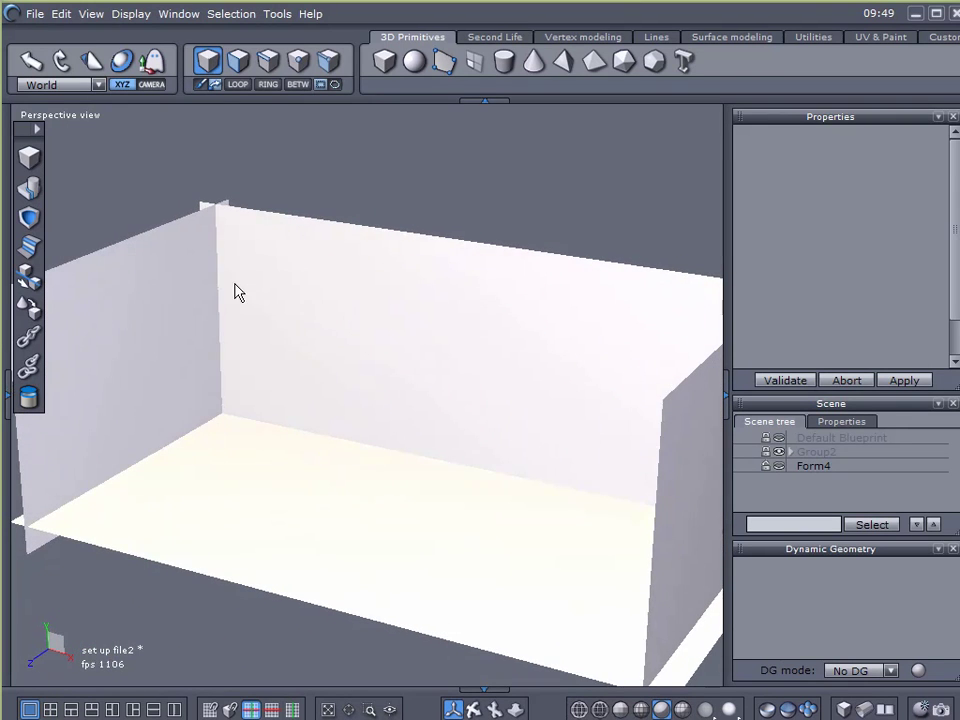
drag(306, 482, 499, 465)
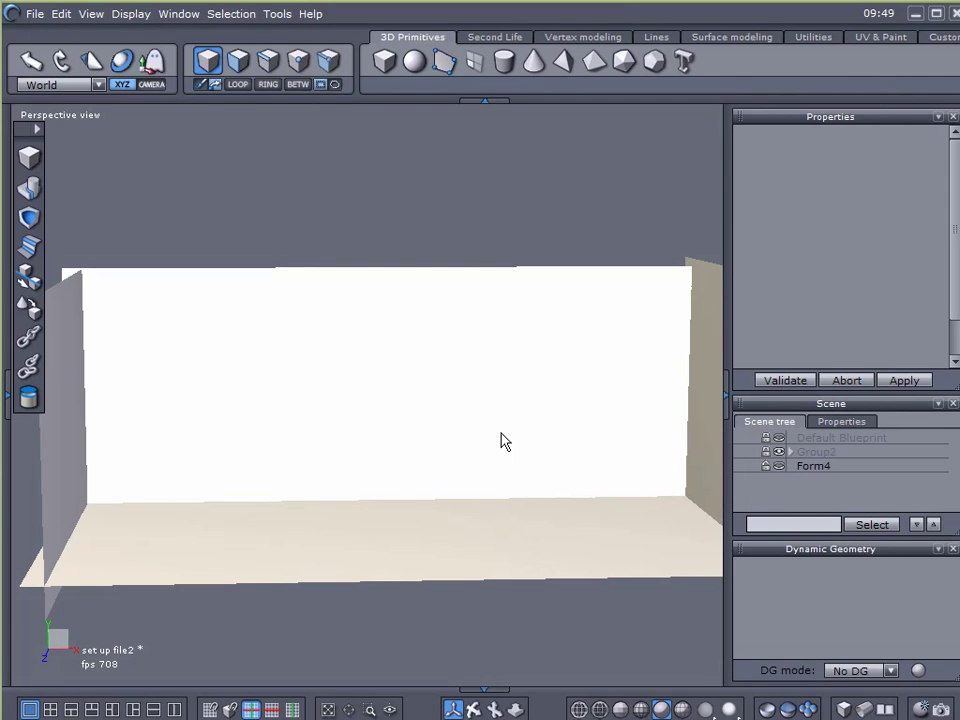
drag(525, 435, 665, 466)
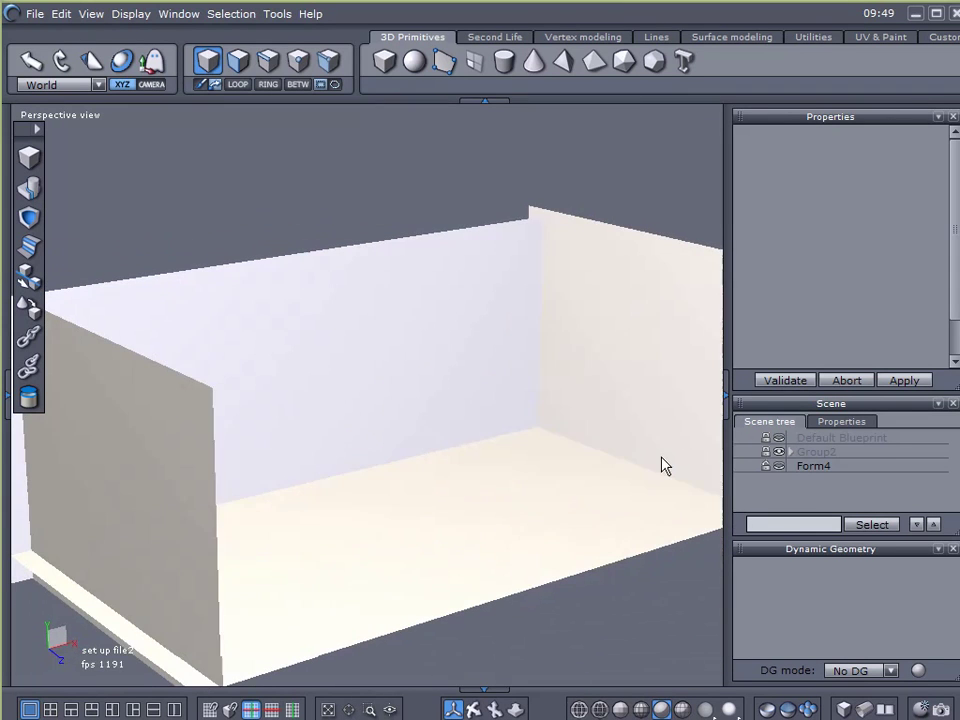
drag(518, 463, 520, 410)
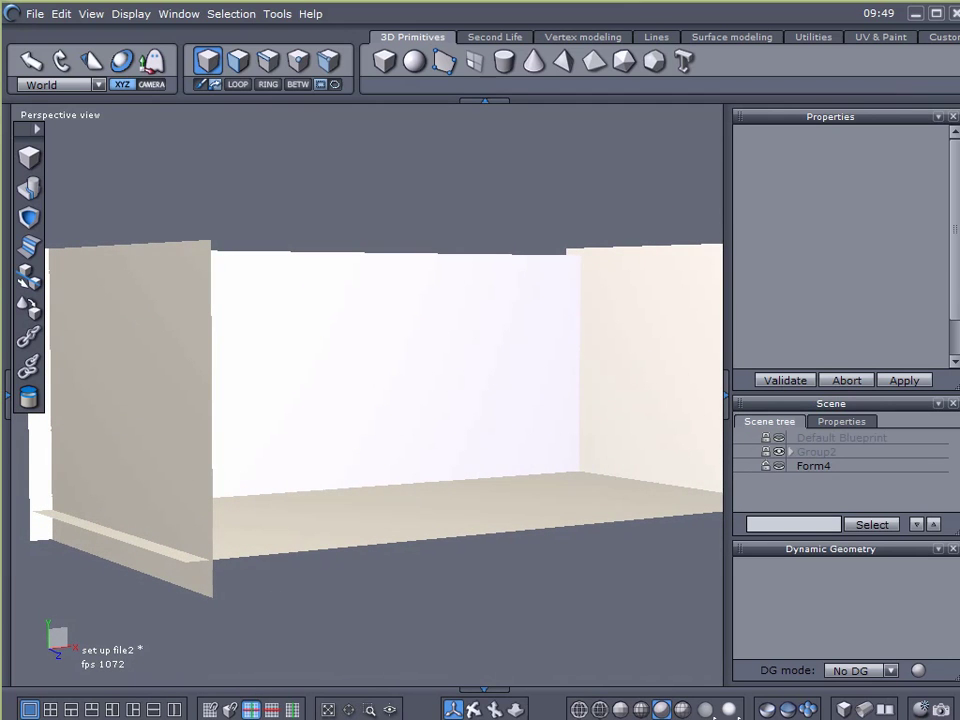
Switch to Photoshop with the BMW Z4 M Coupé blueprint and activate the Move tool
click(916, 14)
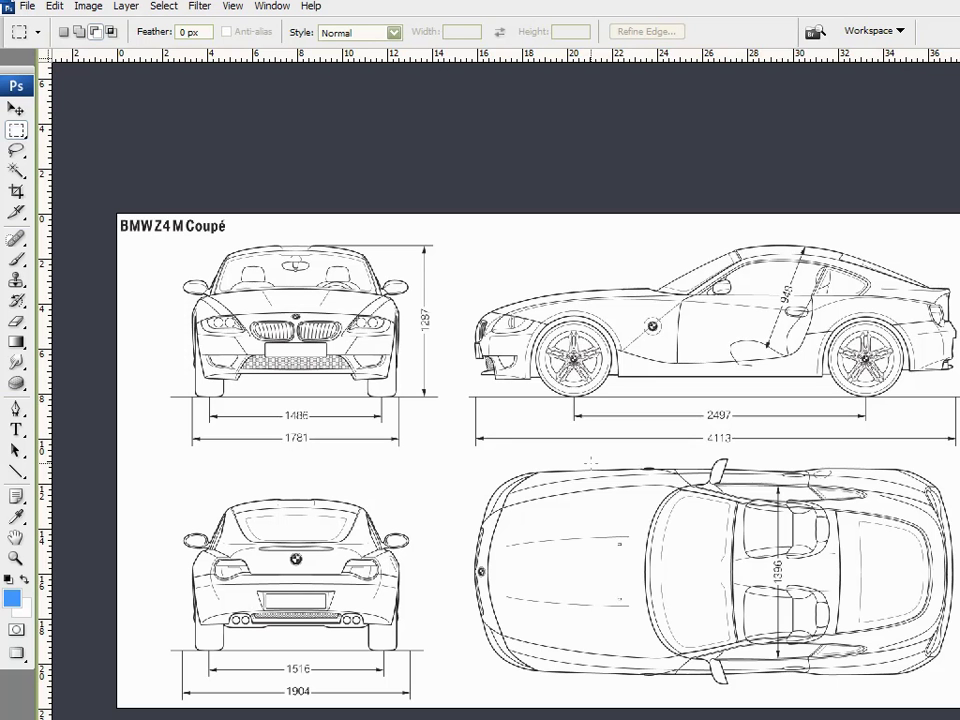
key(v)
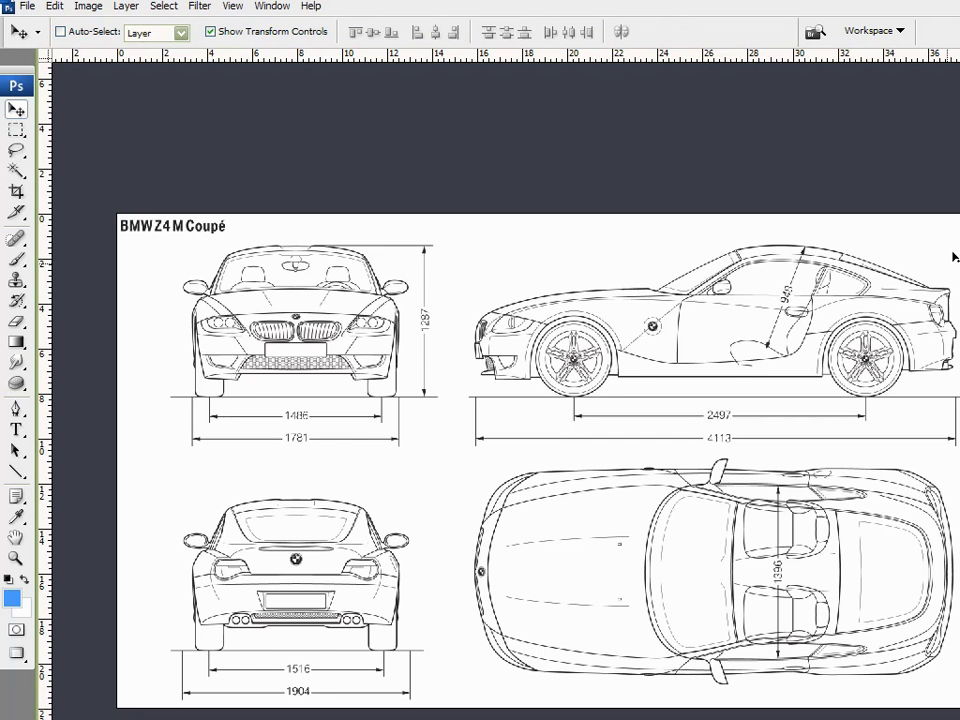
scroll(881, 346, down, 1)
scroll(881, 346, up, 1)
Switch to the web browser and look through the vehicle categories on suurland.com's Blueprints page
mouse_move(959, 719)
mouse_down()
mouse_move(868, 719)
mouse_move(957, 719)
mouse_up()
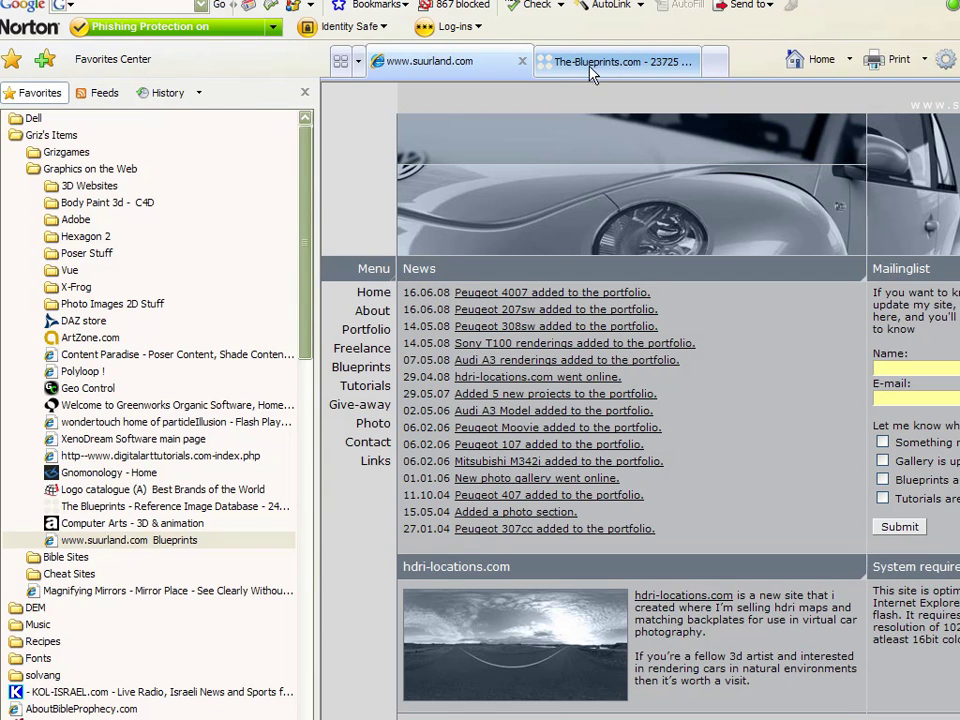
click(358, 369)
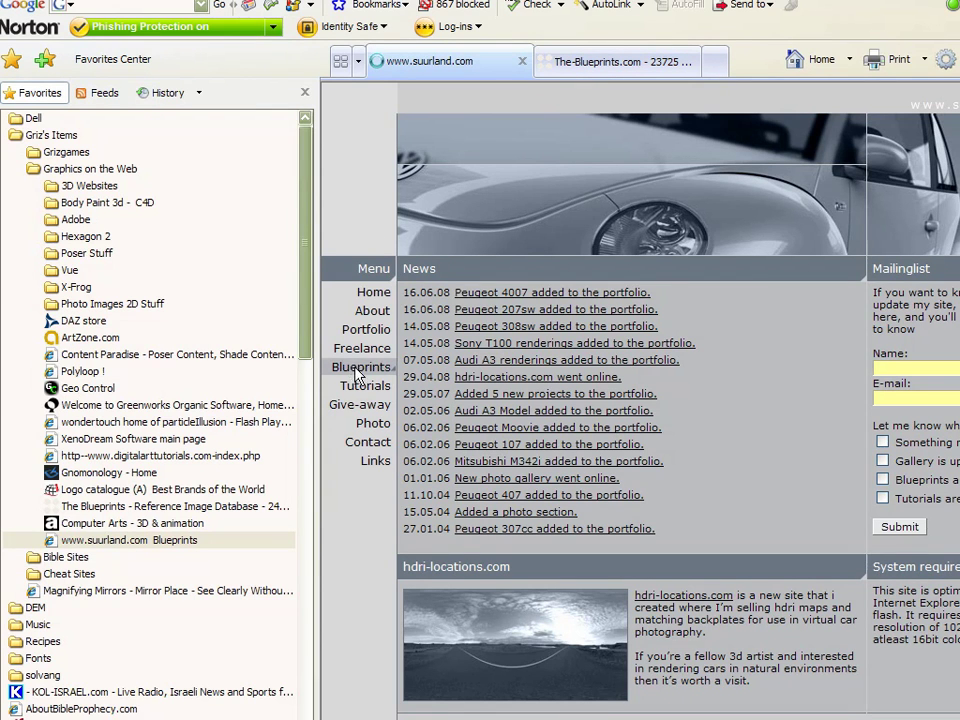
scroll(447, 371, down, 3)
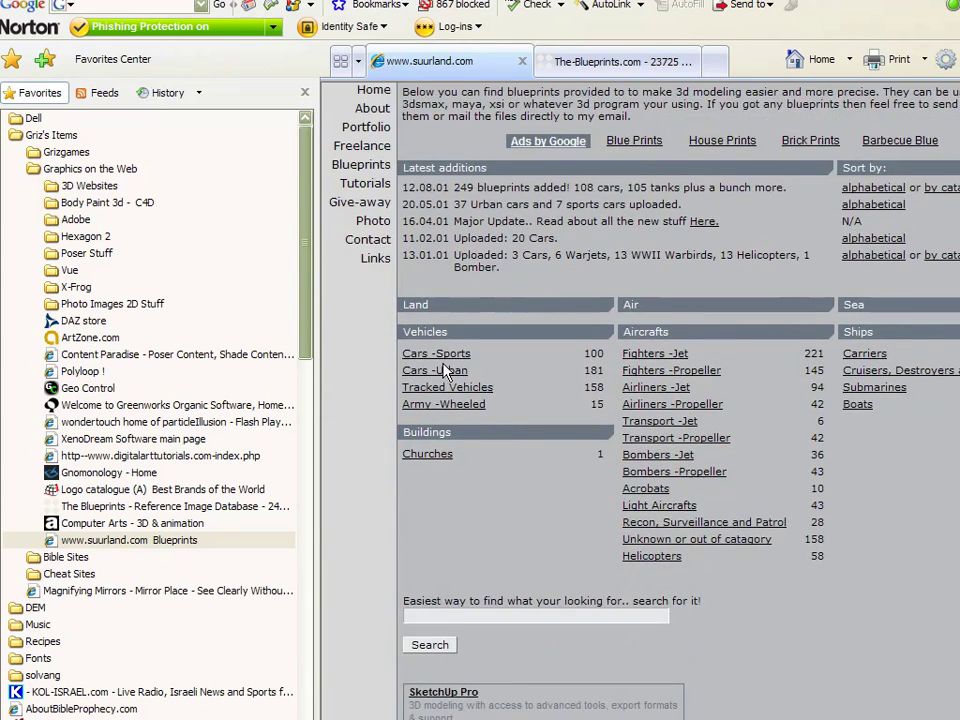
scroll(447, 371, up, 2)
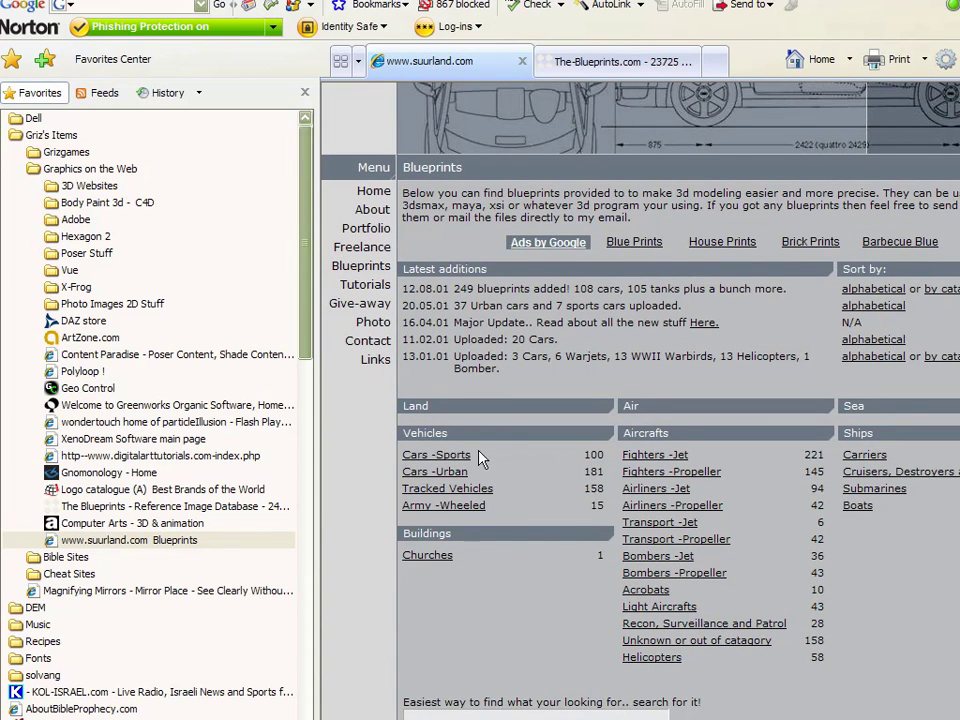
Look through the categories of The-Blueprints.com's database and close the browser with all its tabs
click(630, 64)
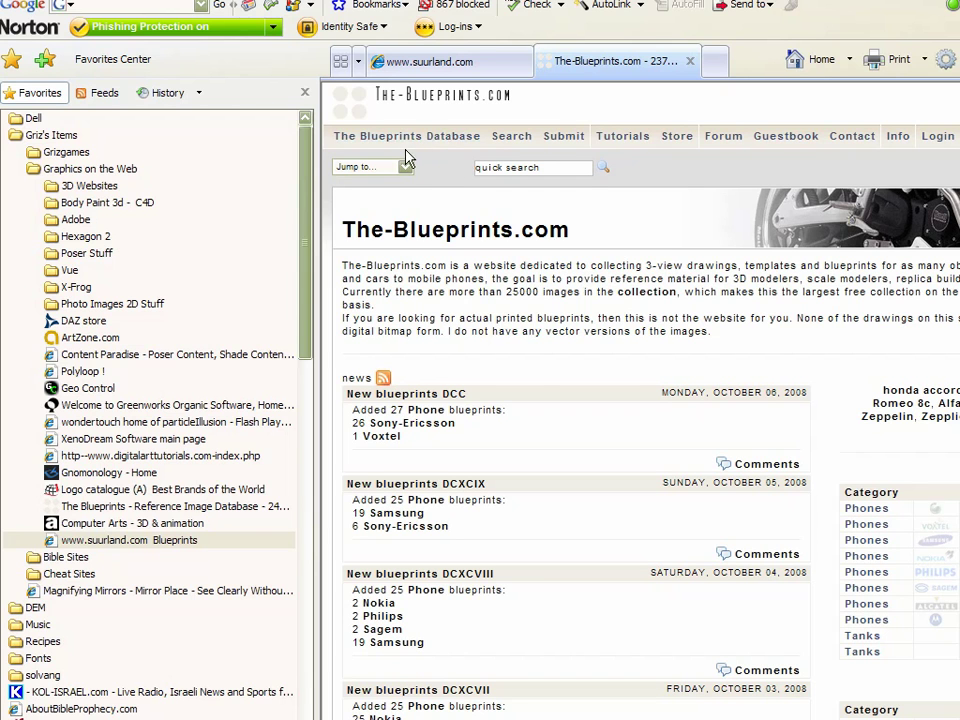
click(462, 142)
scroll(699, 482, down, 3)
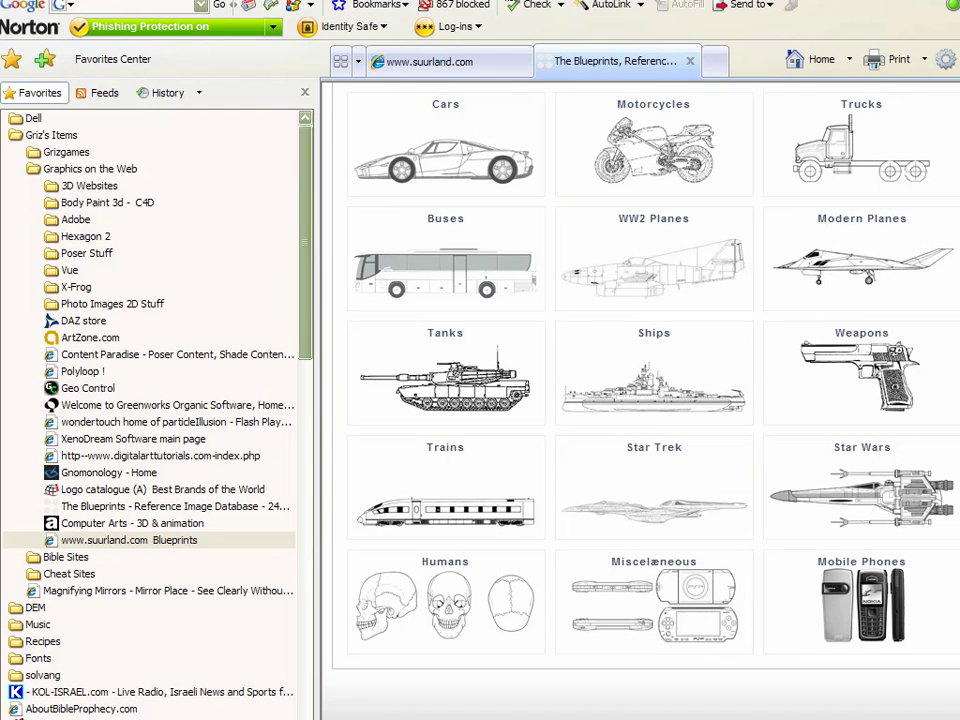
key(alt+F4)
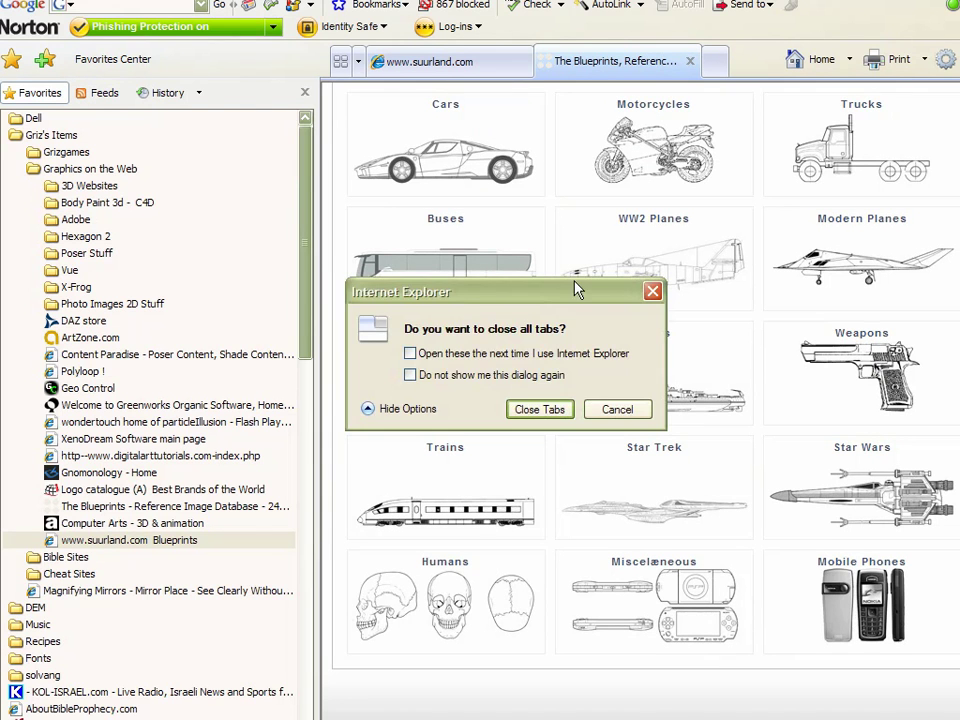
click(543, 405)
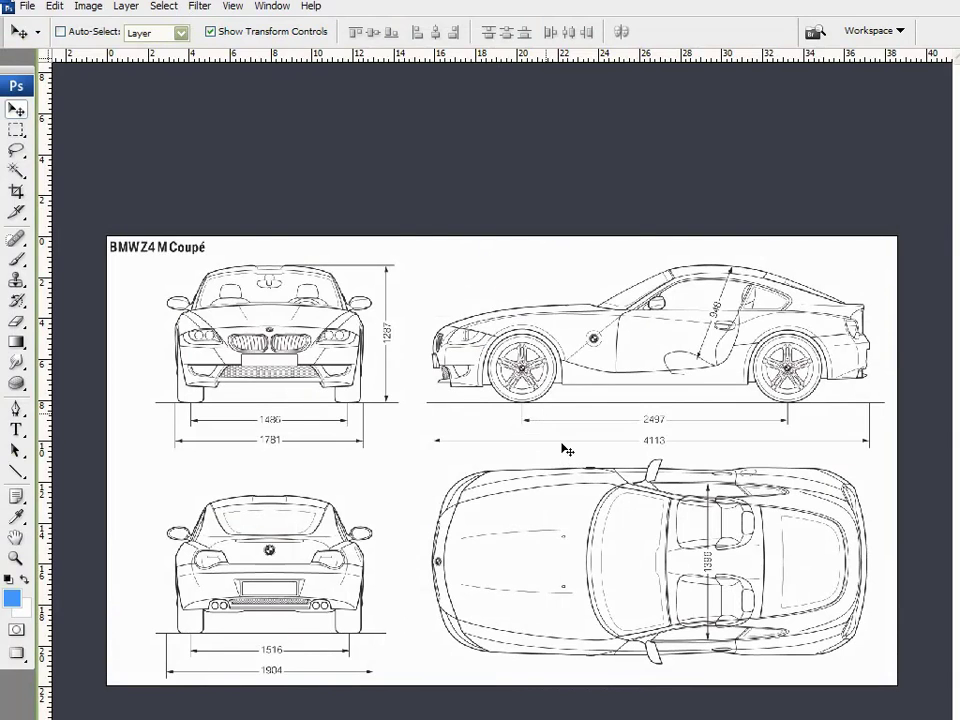
Paint blue horizontal lines with the size 4 Brush along the ground and roof height of the blueprint's front view
scroll(738, 494, down, 1)
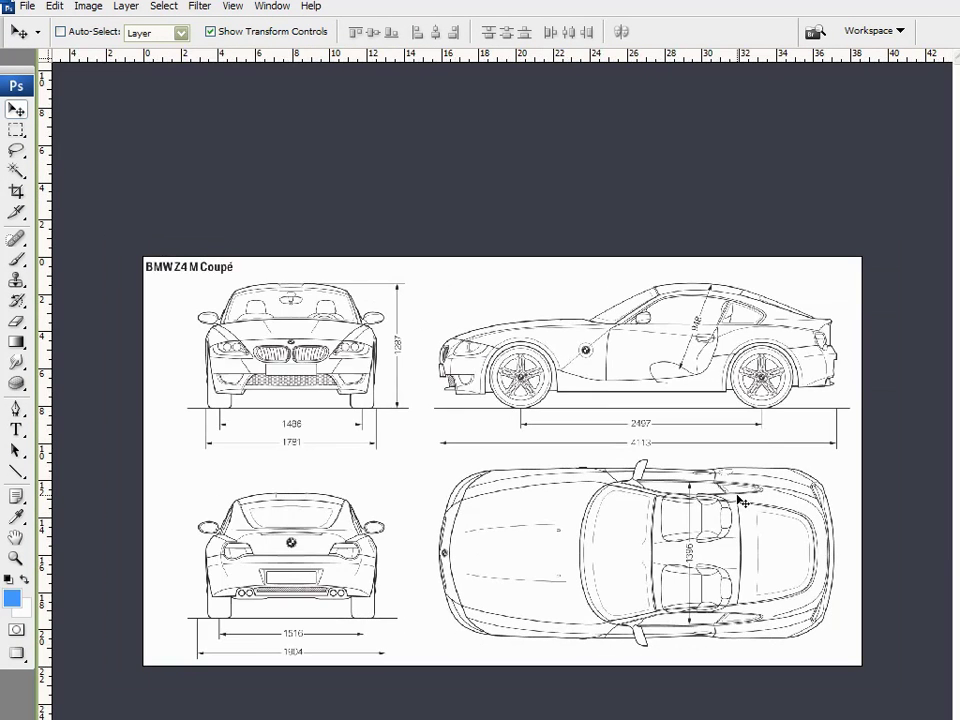
scroll(737, 494, up, 1)
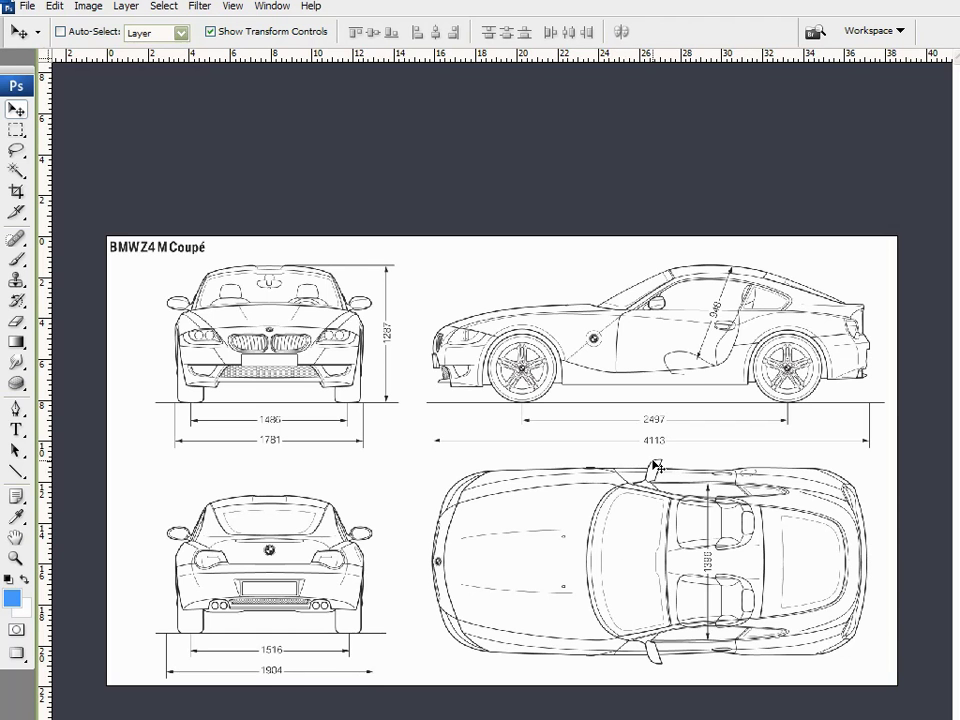
scroll(517, 478, up, 1)
scroll(519, 484, up, 1)
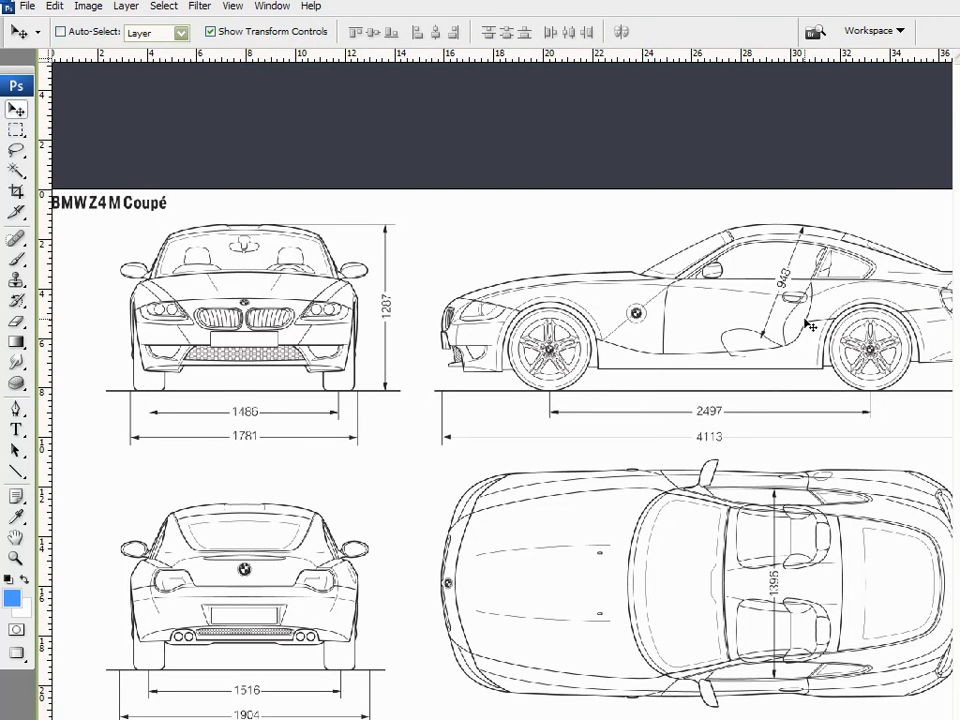
scroll(806, 596, down, 1)
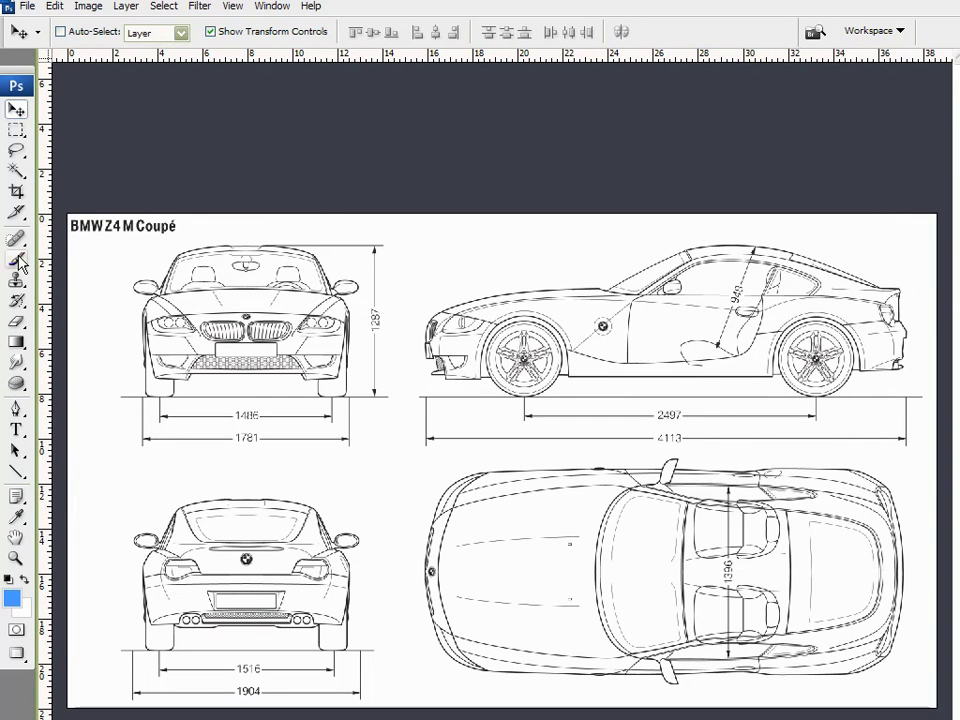
key(b)
scroll(353, 295, up, 4)
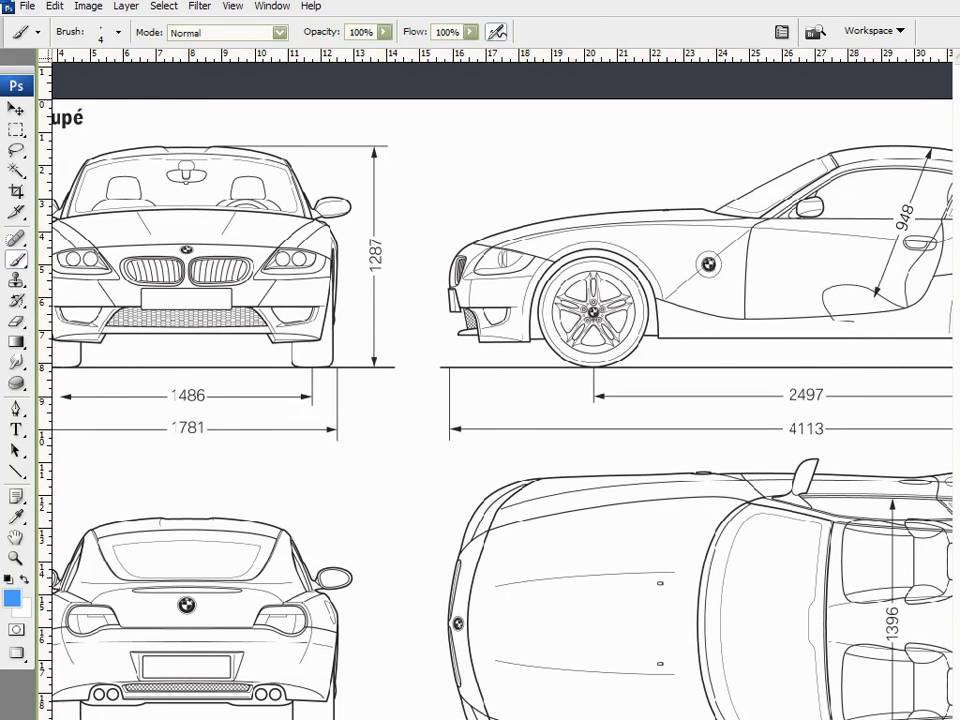
scroll(502, 390, left, 3)
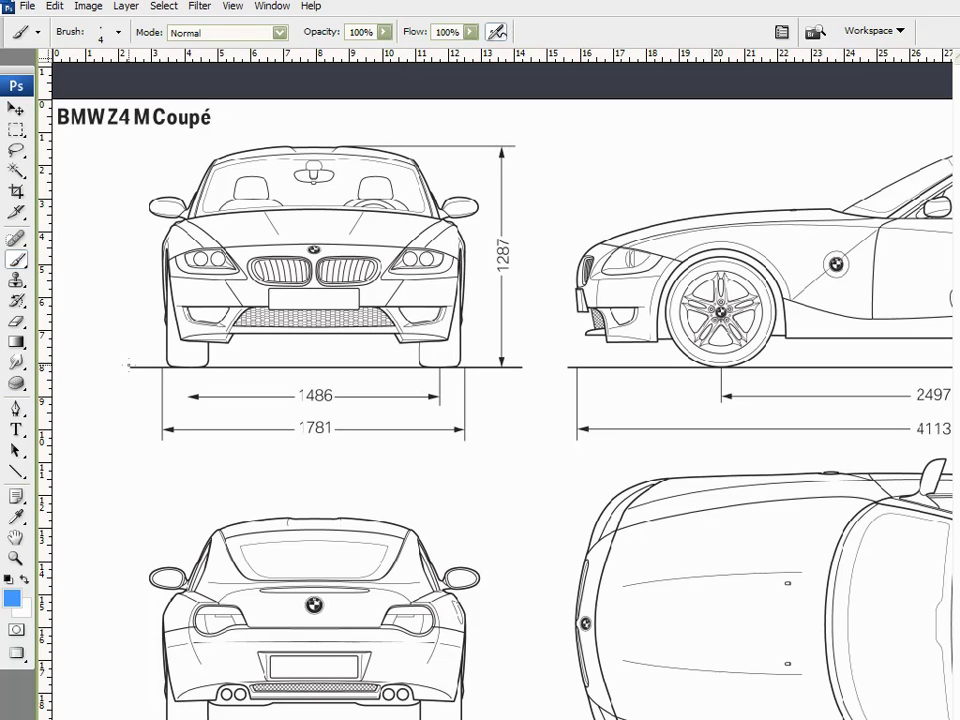
drag(129, 366, 525, 366)
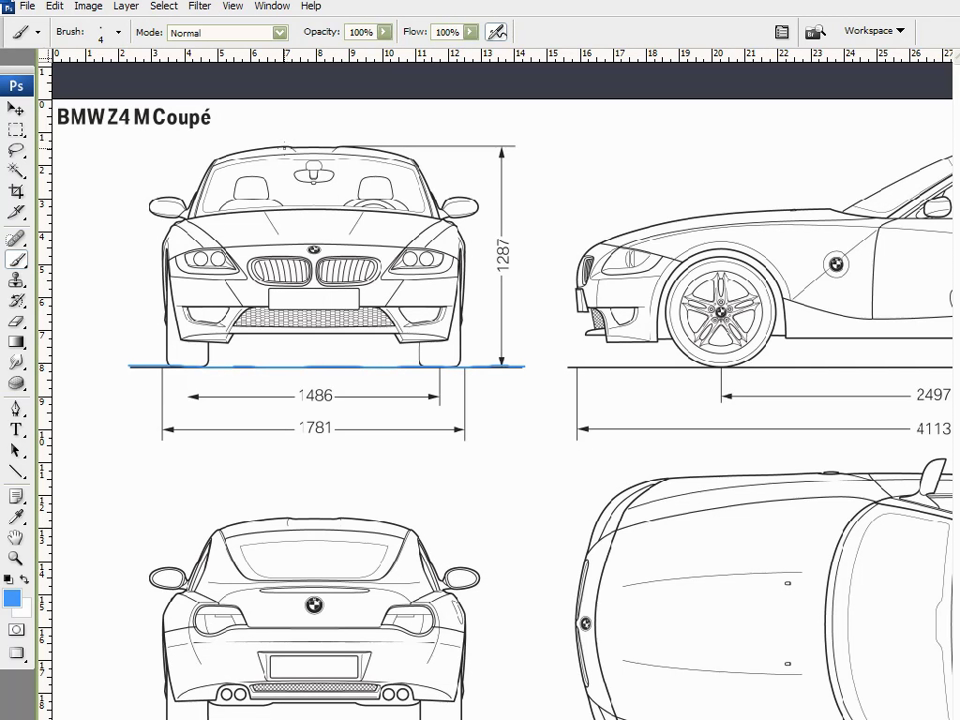
mouse_move(281, 143)
mouse_down()
mouse_move(332, 147)
mouse_move(579, 144)
mouse_up()
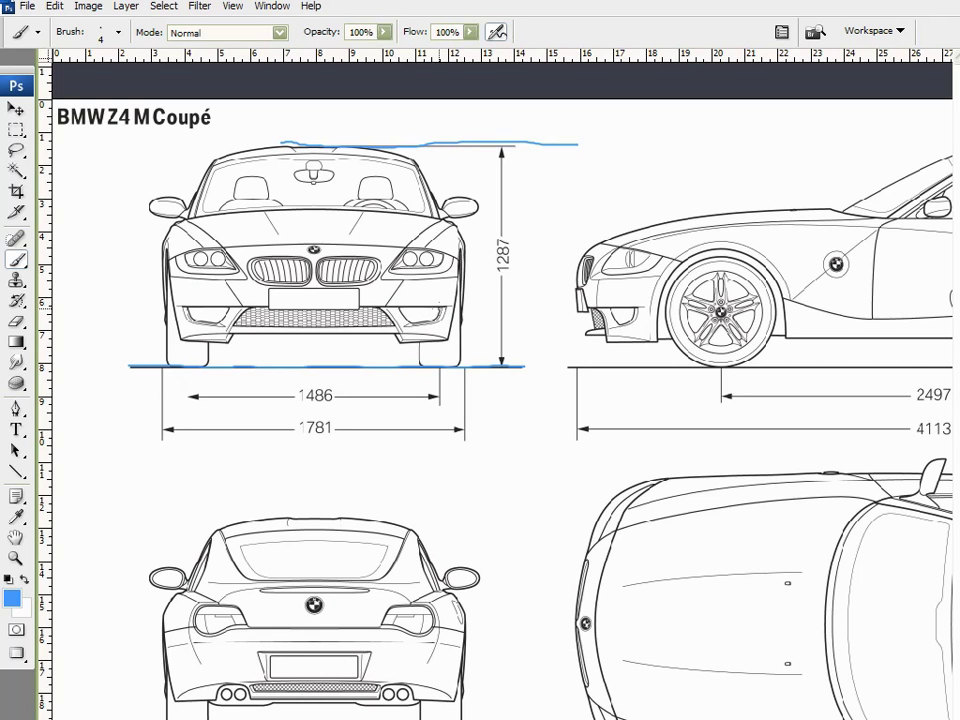
Paint two blue vertical lines through the front view's wheels along the ends of the 1486 dimension
drag(440, 305, 437, 468)
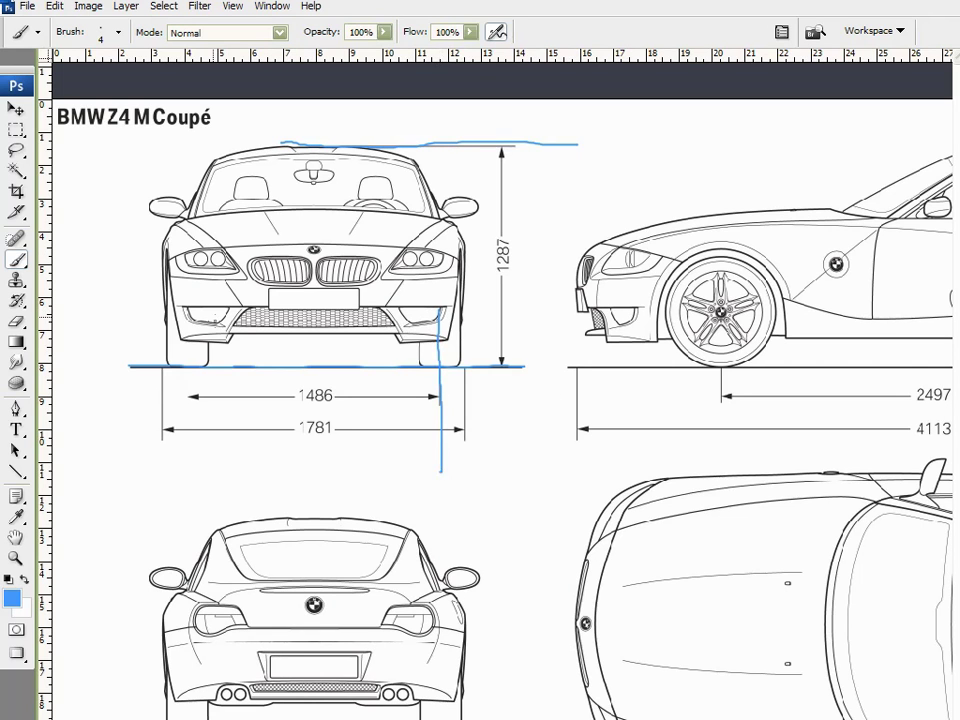
drag(189, 287, 200, 430)
scroll(601, 460, down, 2)
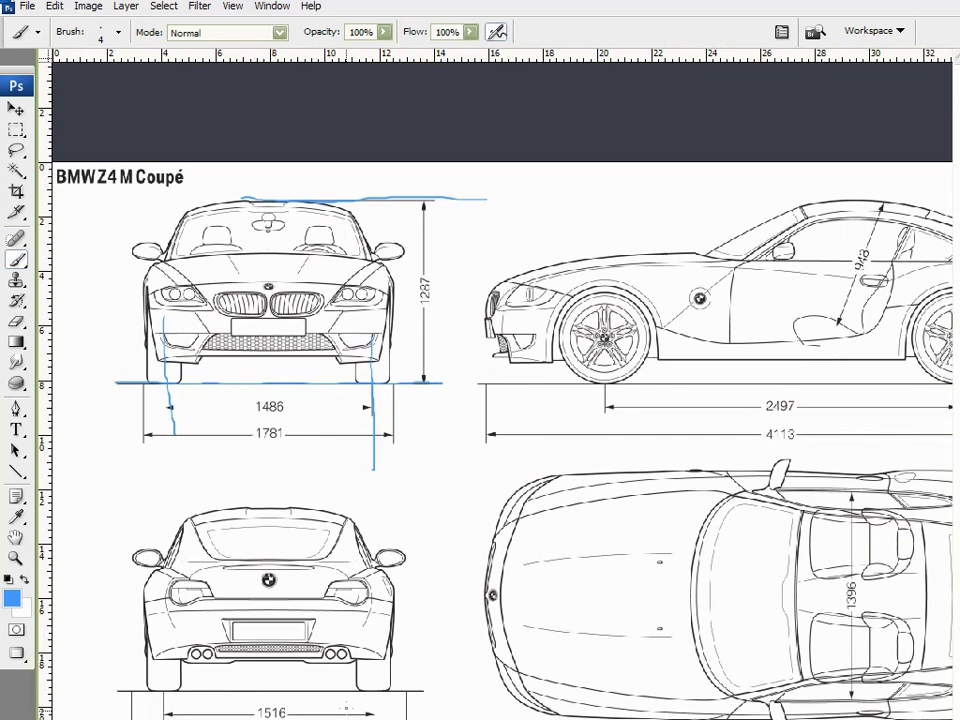
Paint blue vertical lines along the ends of the rear view's 1516 dimension and a horizontal centre line through the top view
scroll(601, 460, down, 1)
drag(150, 598, 150, 700)
drag(345, 576, 344, 690)
scroll(500, 450, right, 2)
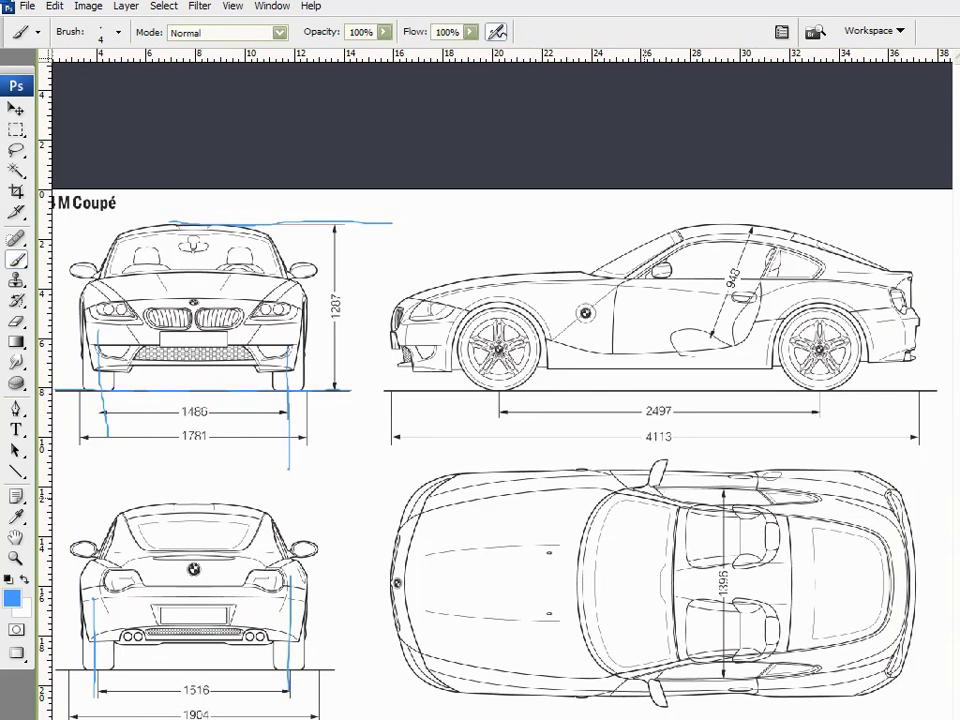
drag(368, 588, 950, 578)
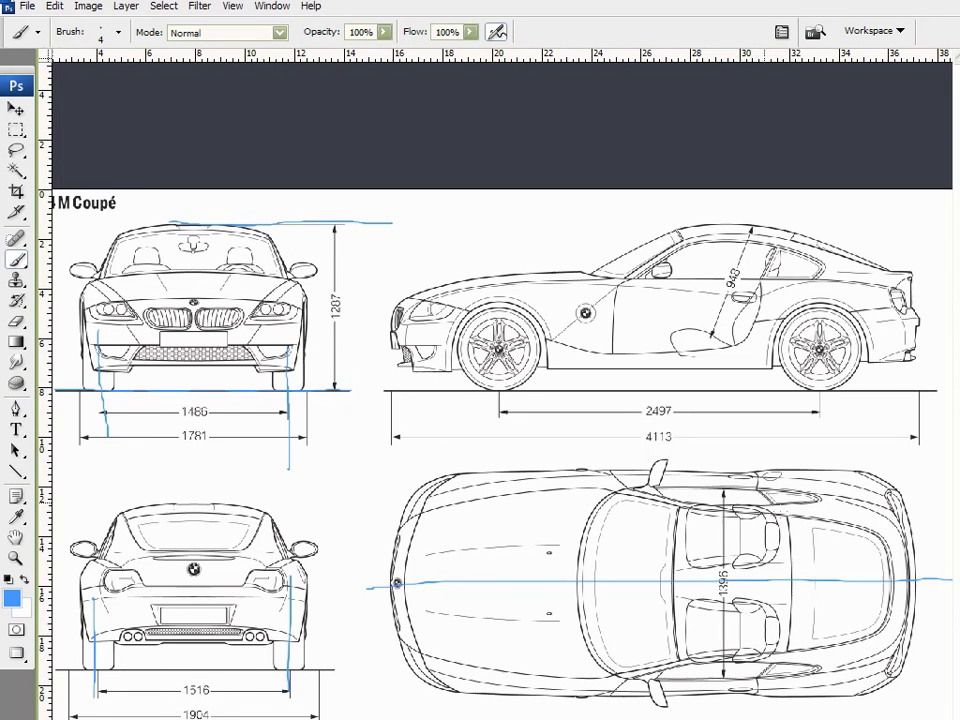
Revert the blueprint image to its saved state to discard all painted lines, and activate the Move tool
key(ctrl+0)
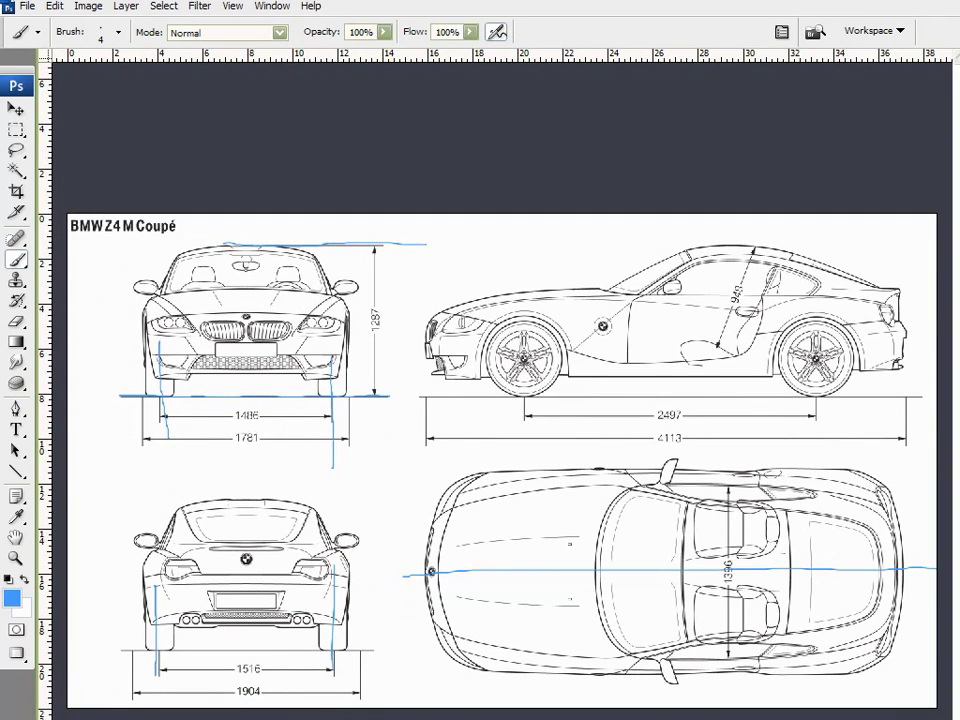
key(F12)
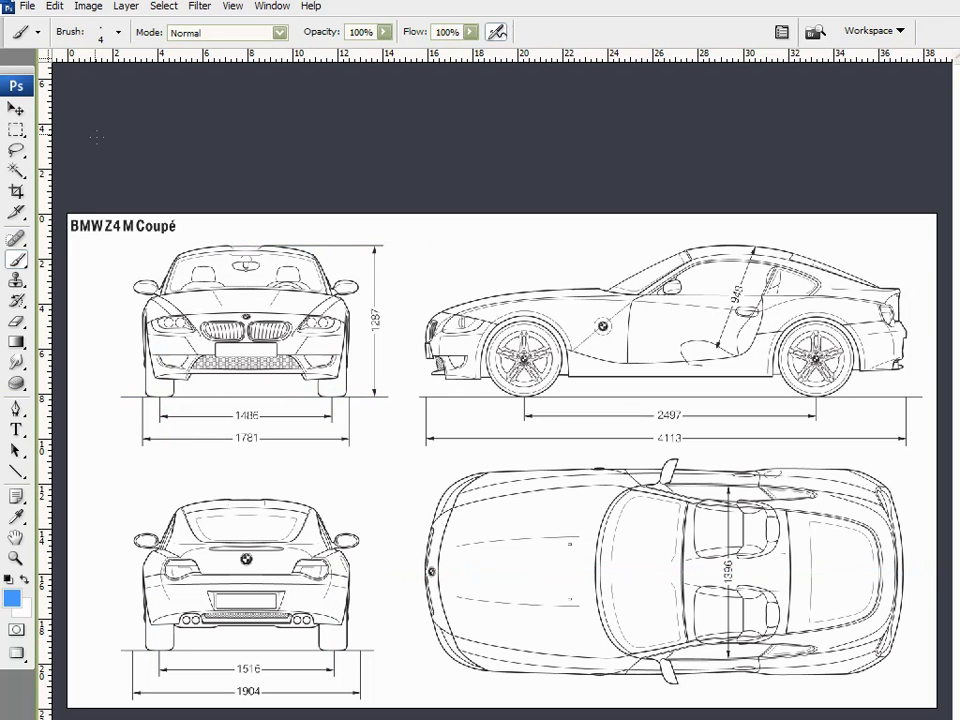
click(16, 106)
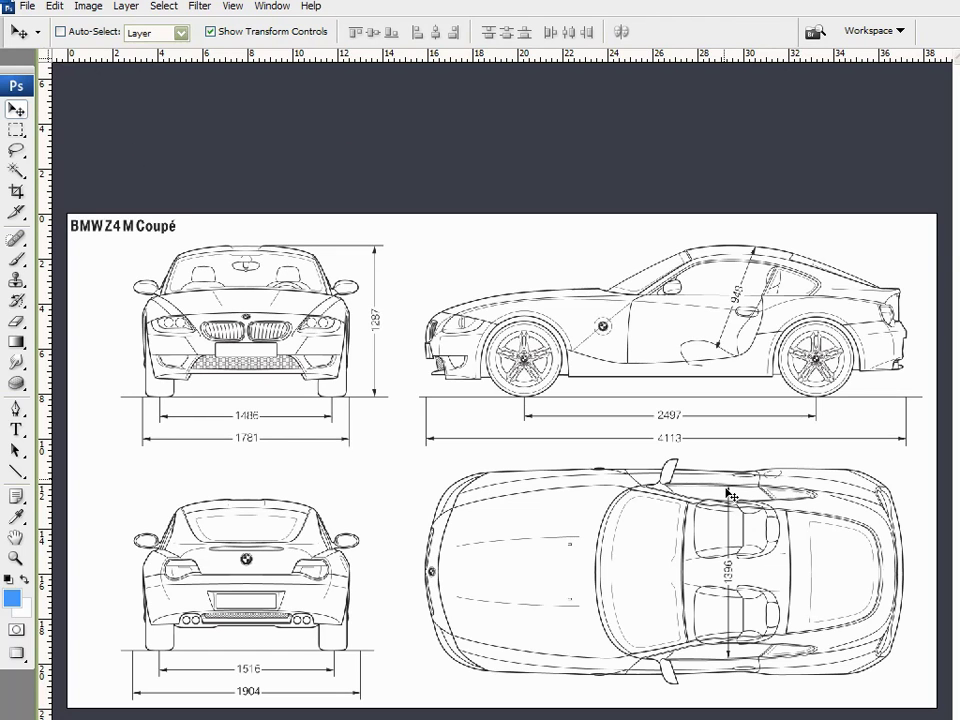
click(26, 7)
click(82, 218)
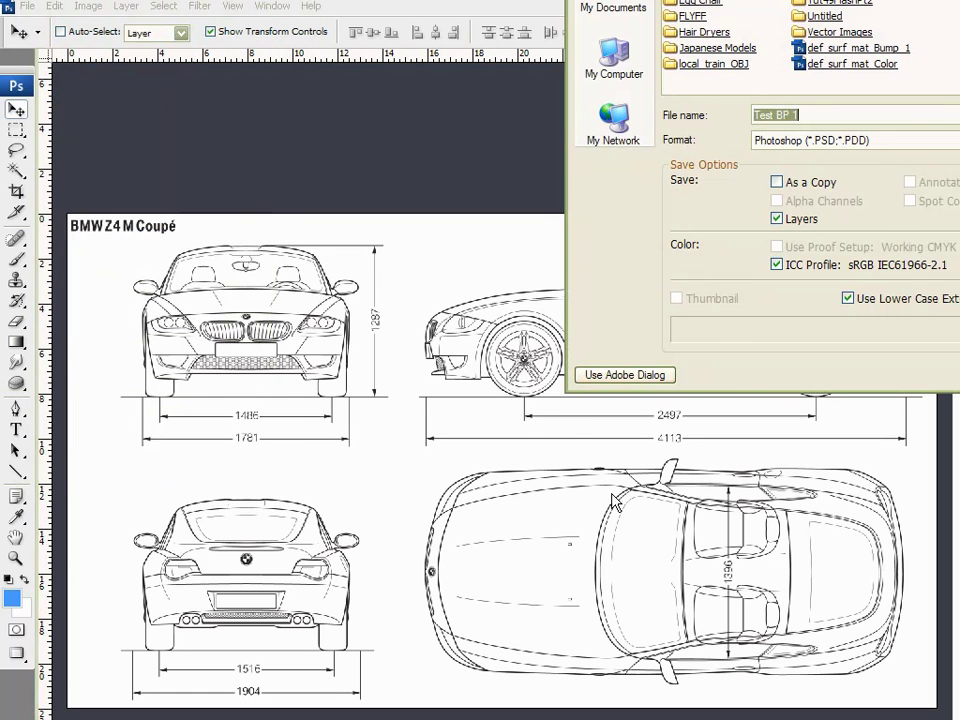
click(818, 145)
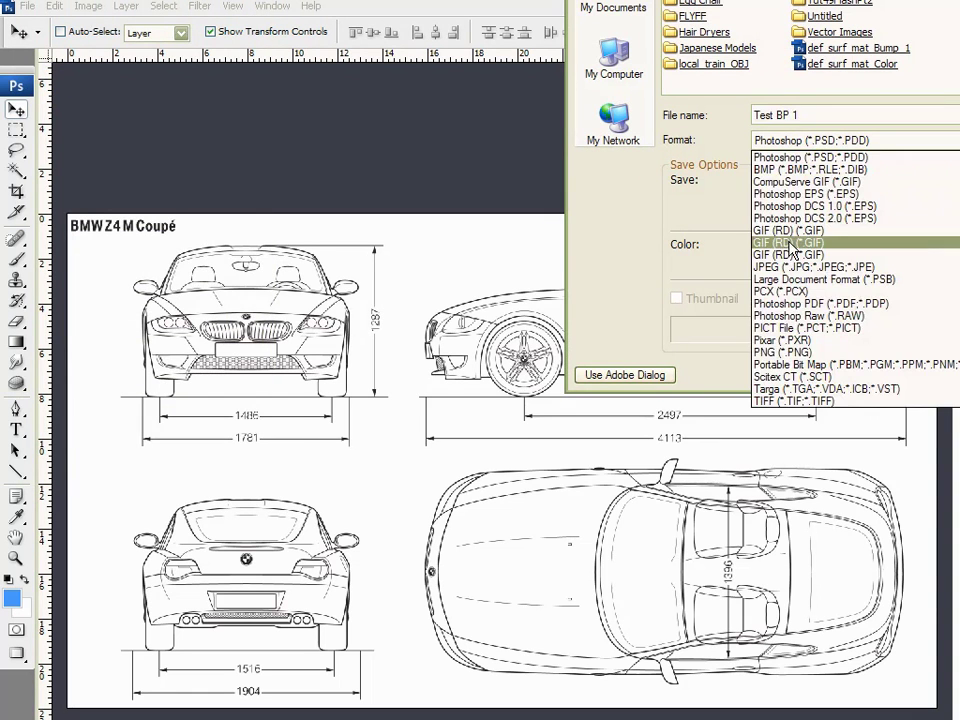
click(850, 192)
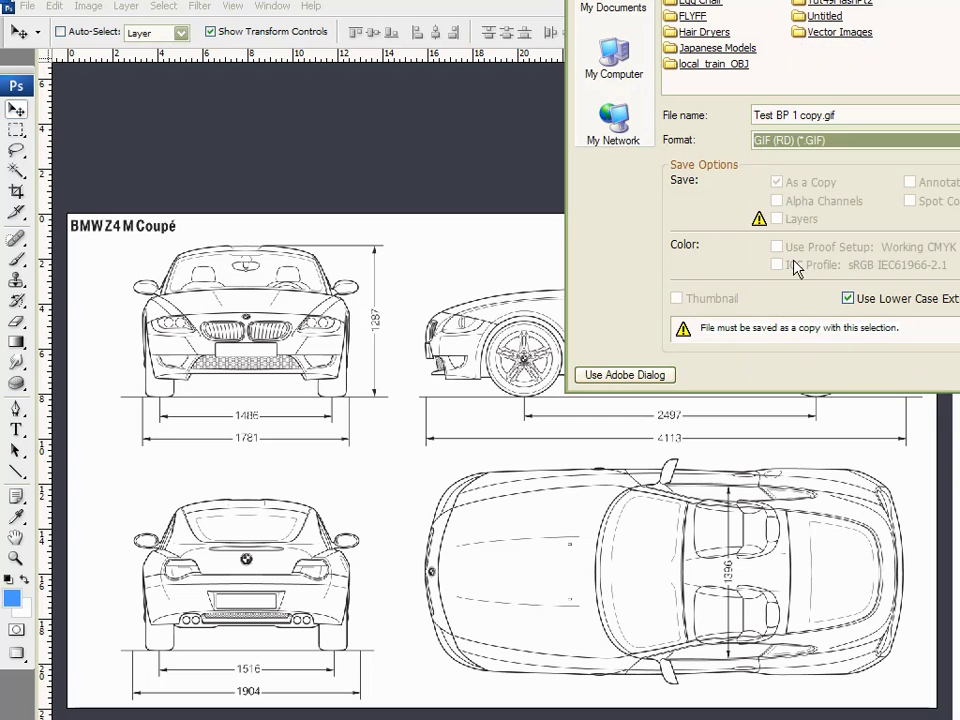
click(850, 145)
click(850, 358)
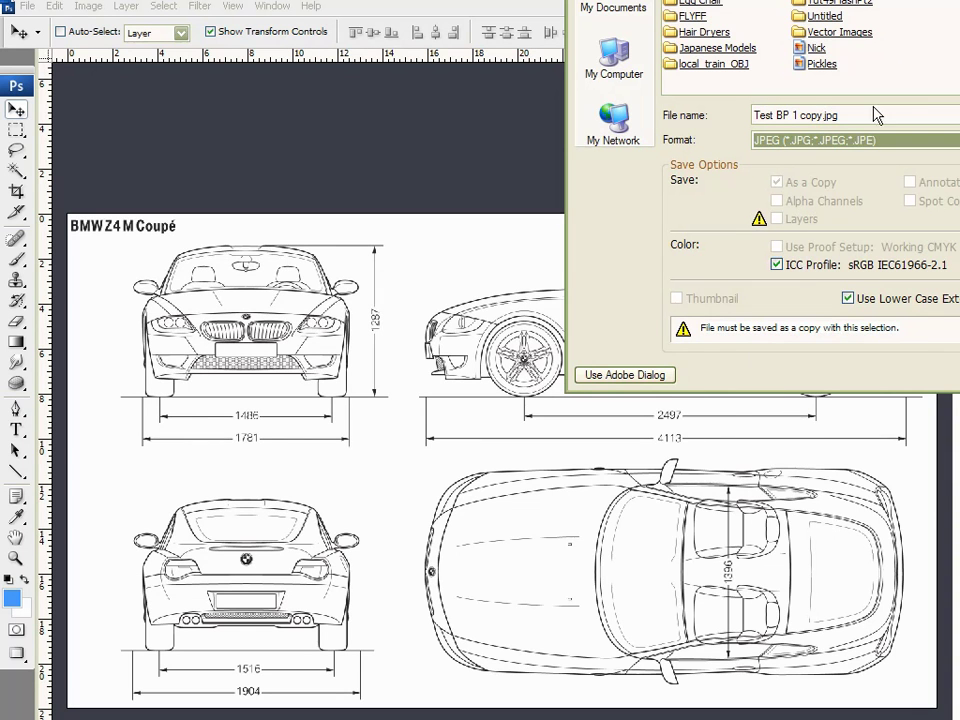
click(876, 115)
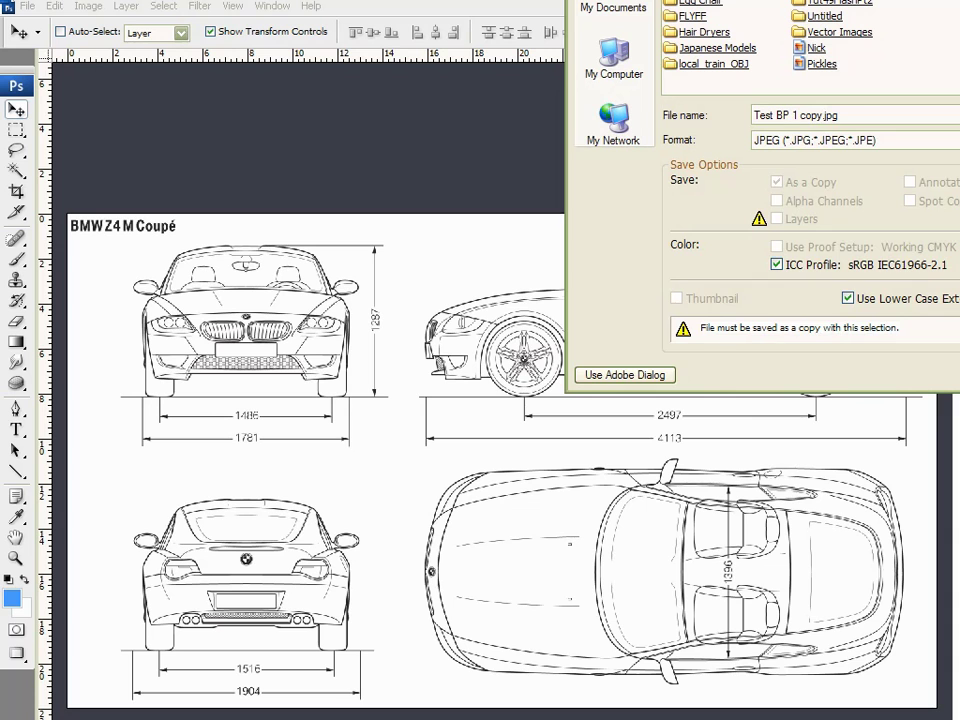
key(Escape)
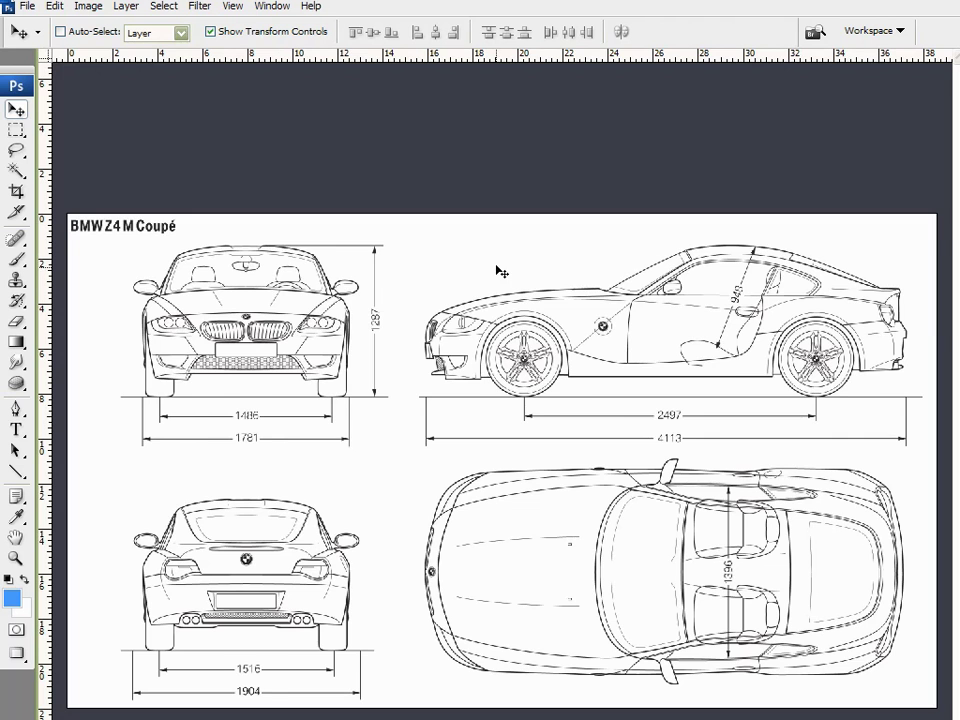
Save a JPEG copy of the blueprint named Test BP 2 with quality 9 (High) and the Baseline ("Standard") format option
scroll(510, 305, down, 1)
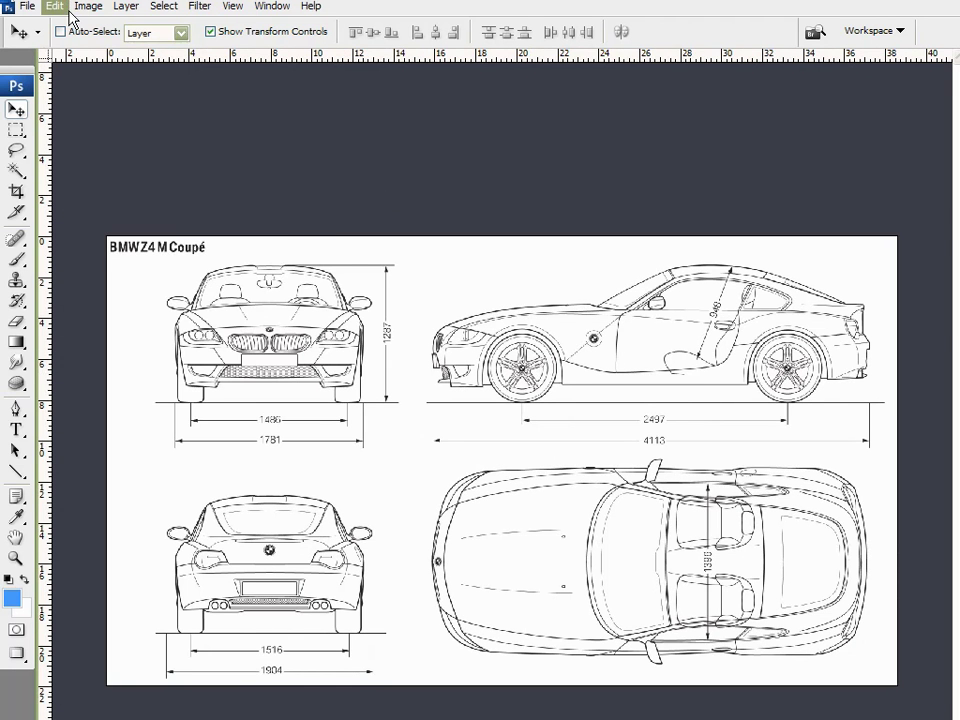
click(27, 6)
click(56, 220)
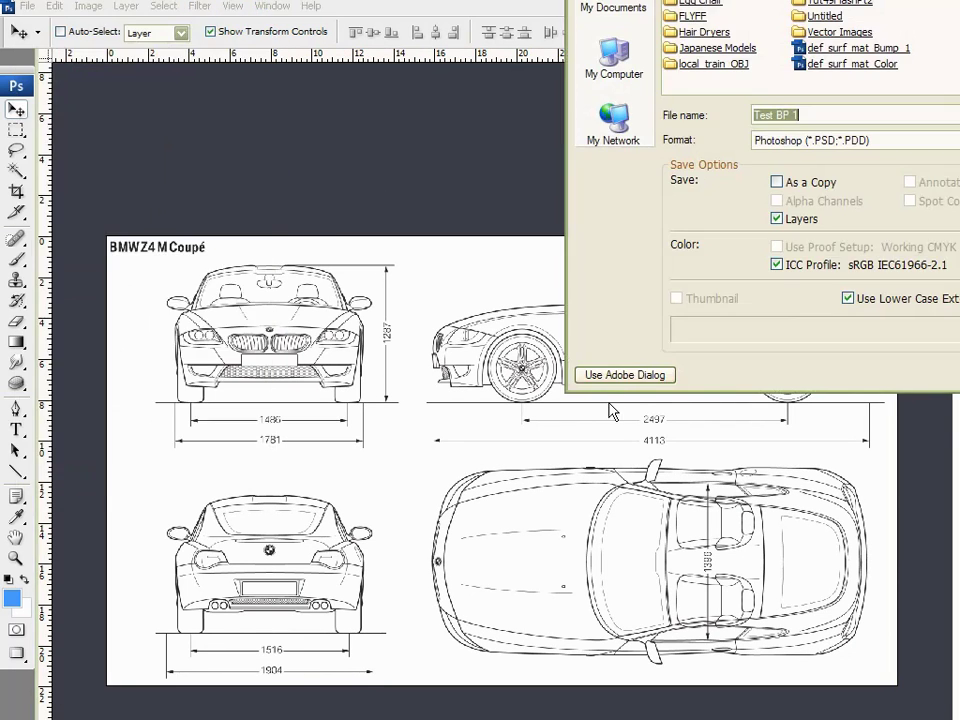
click(834, 144)
click(783, 266)
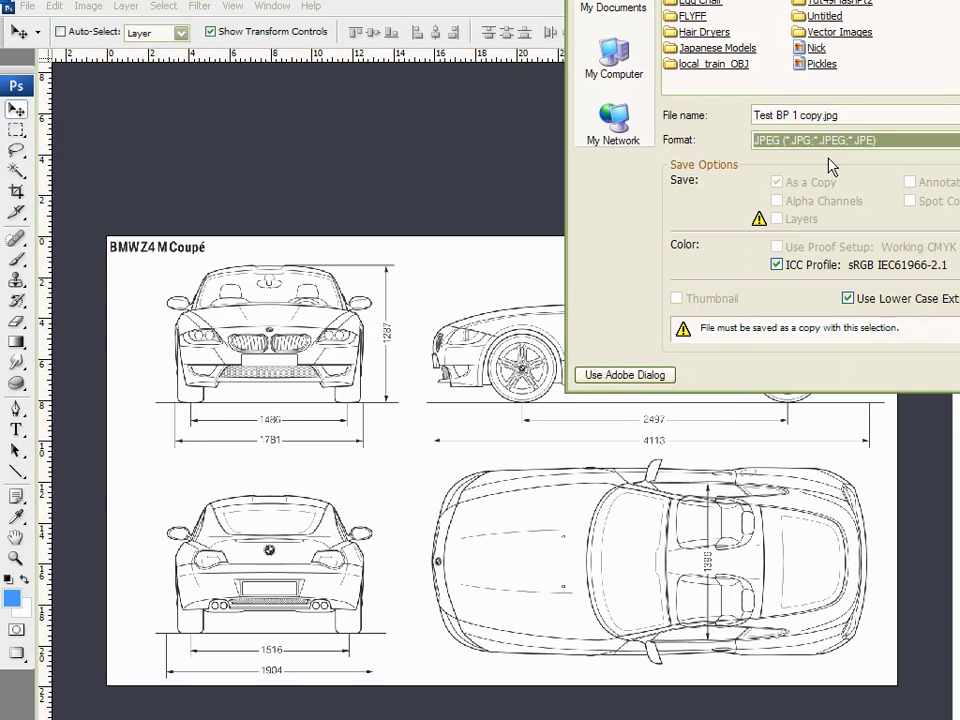
double_click(923, 118)
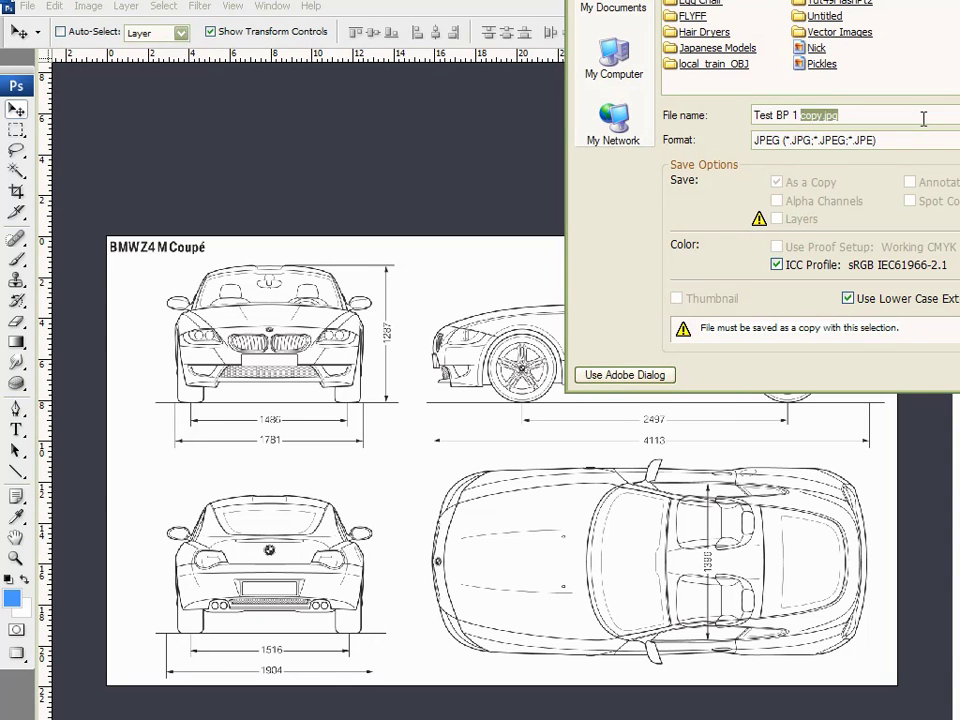
text(2)
key(BackSpace)
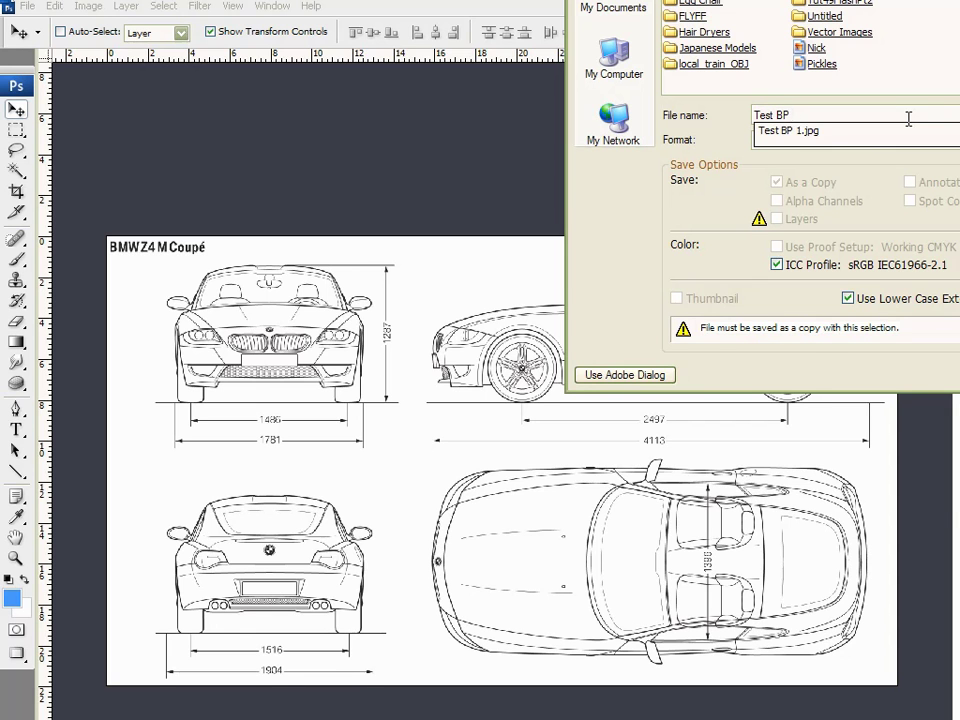
text(2)
key(Return)
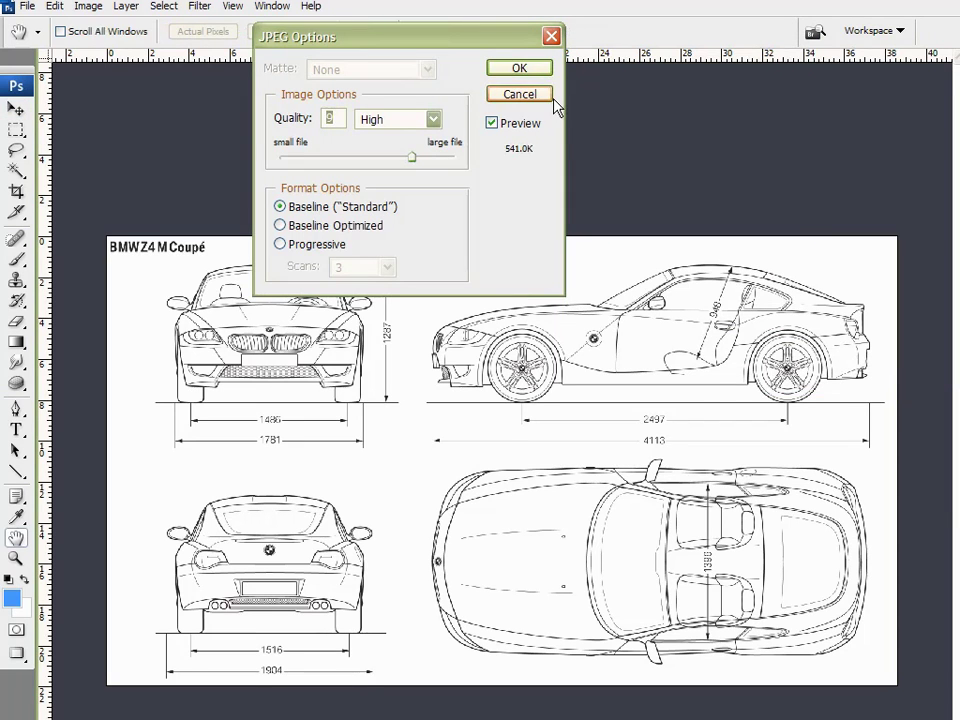
click(527, 66)
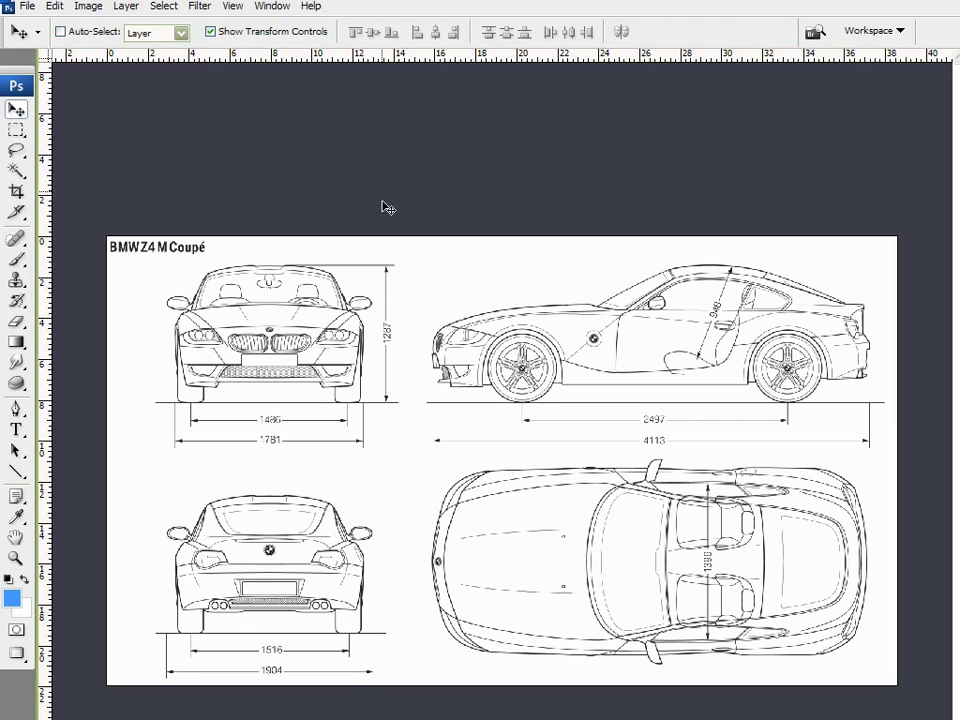
Clear all existing guides from the blueprint image
click(233, 8)
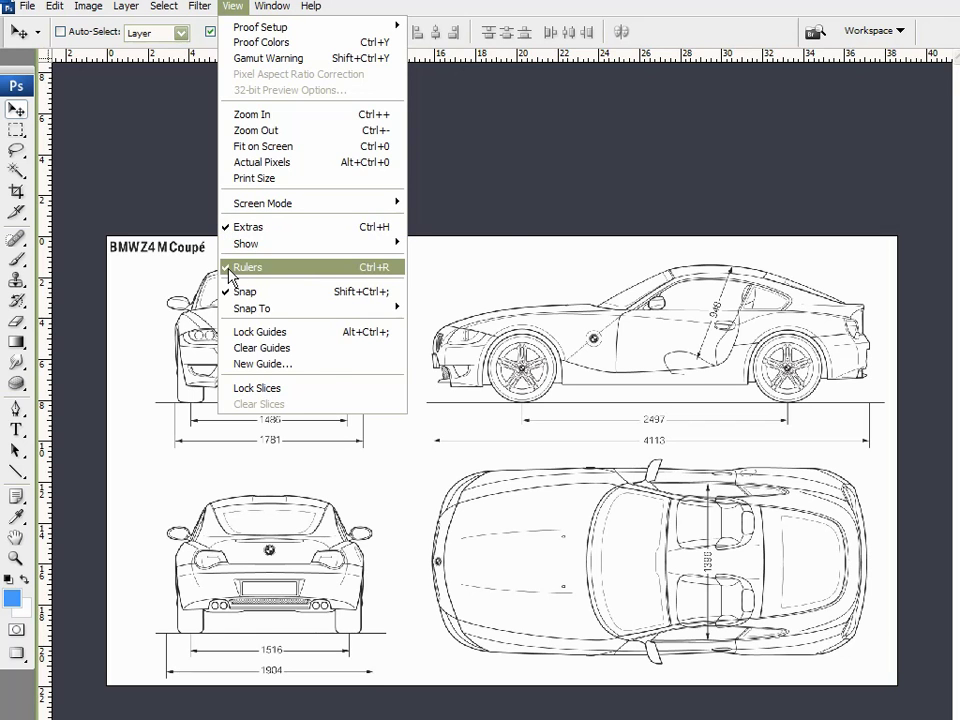
click(441, 73)
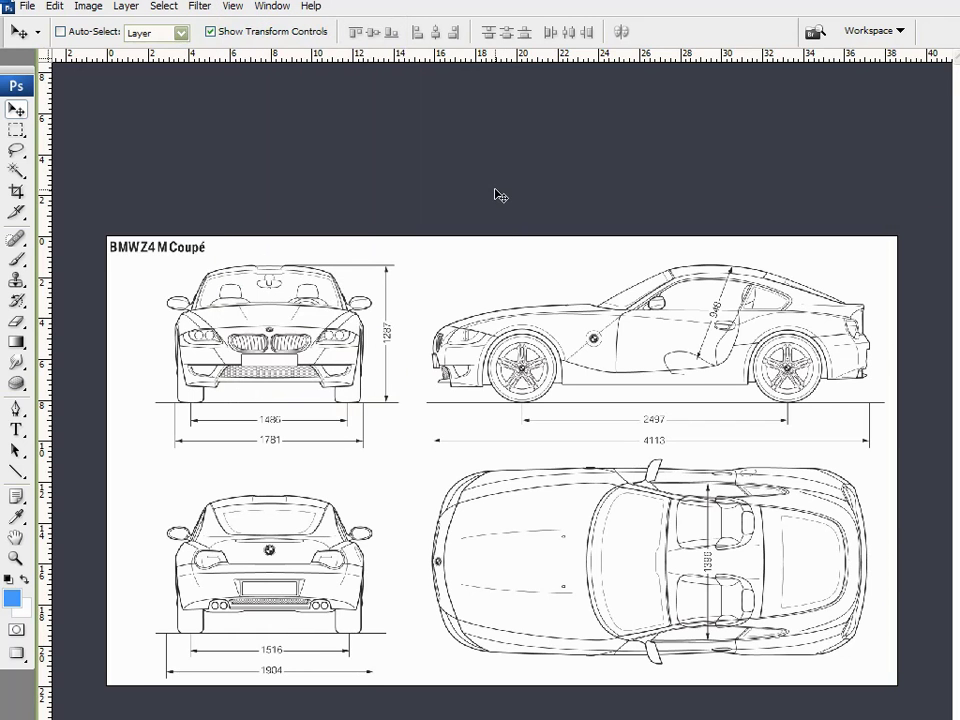
key(ctrl+plus)
scroll(499, 195, up, 2)
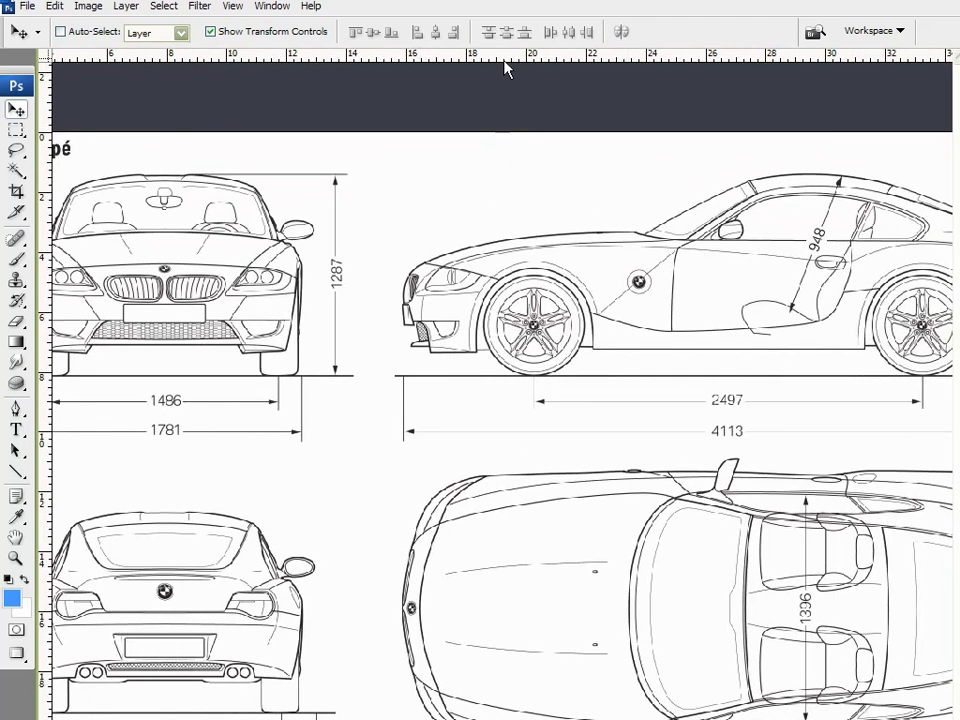
drag(505, 62, 511, 173)
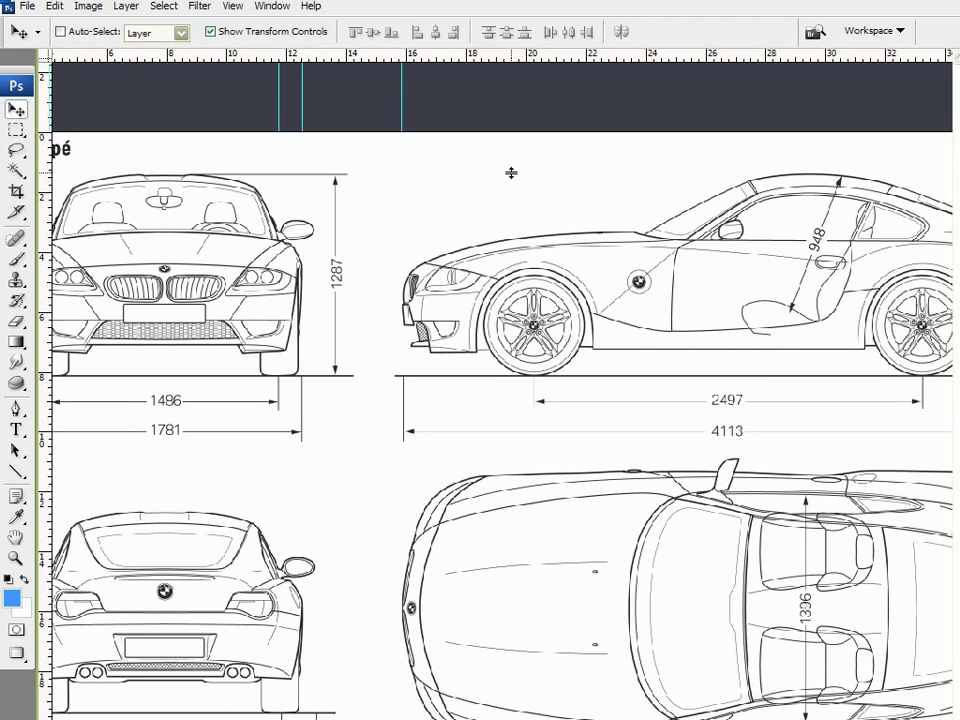
click(231, 8)
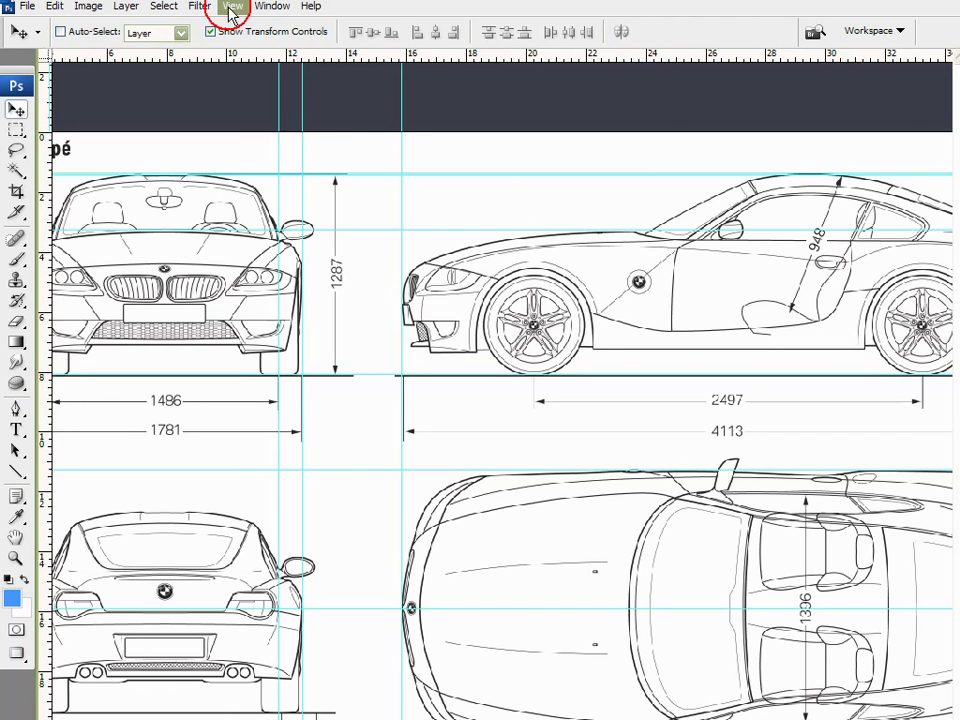
click(238, 349)
Place horizontal guides along the roof height and the ground line shared by the front and side views
drag(490, 58, 491, 171)
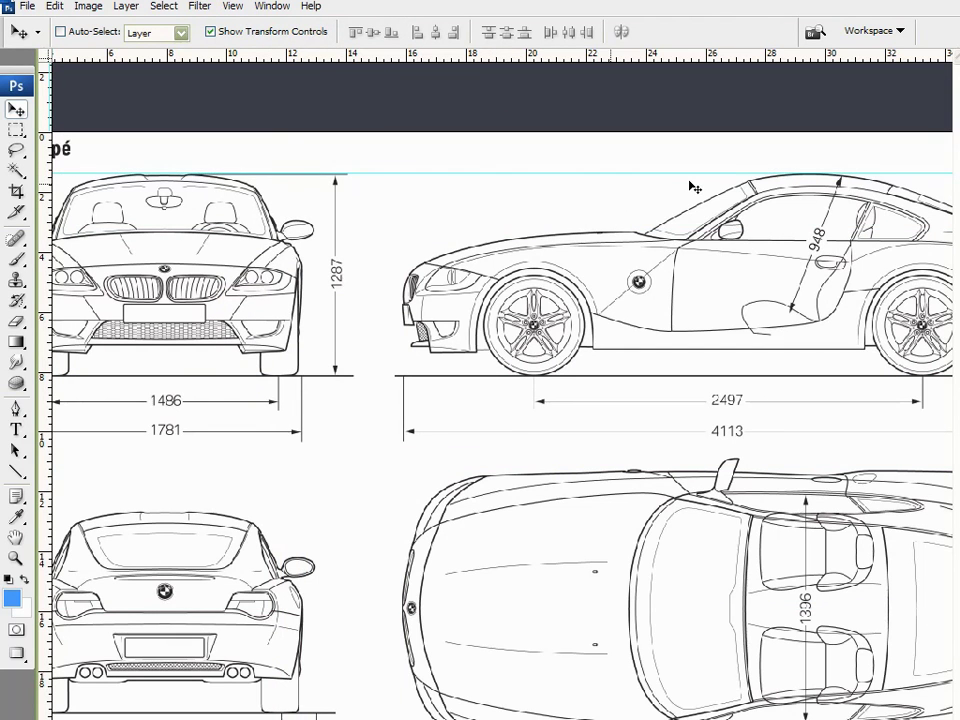
drag(430, 57, 446, 376)
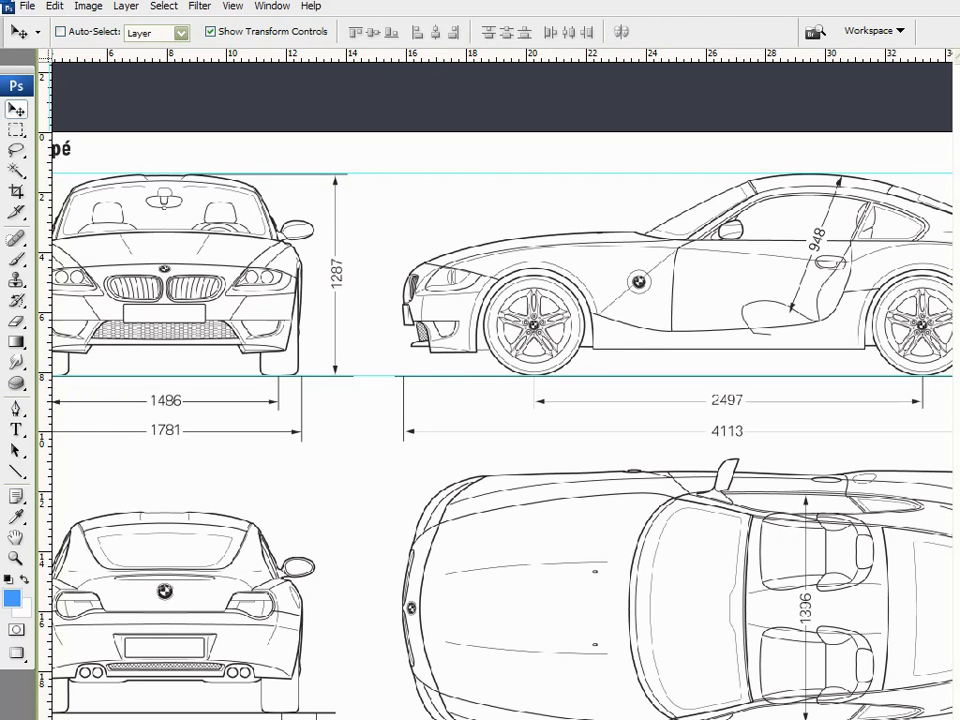
Place horizontal guides along the upper and lower body edges of the car's top view
scroll(866, 272, left, 3)
scroll(495, 400, right, 3)
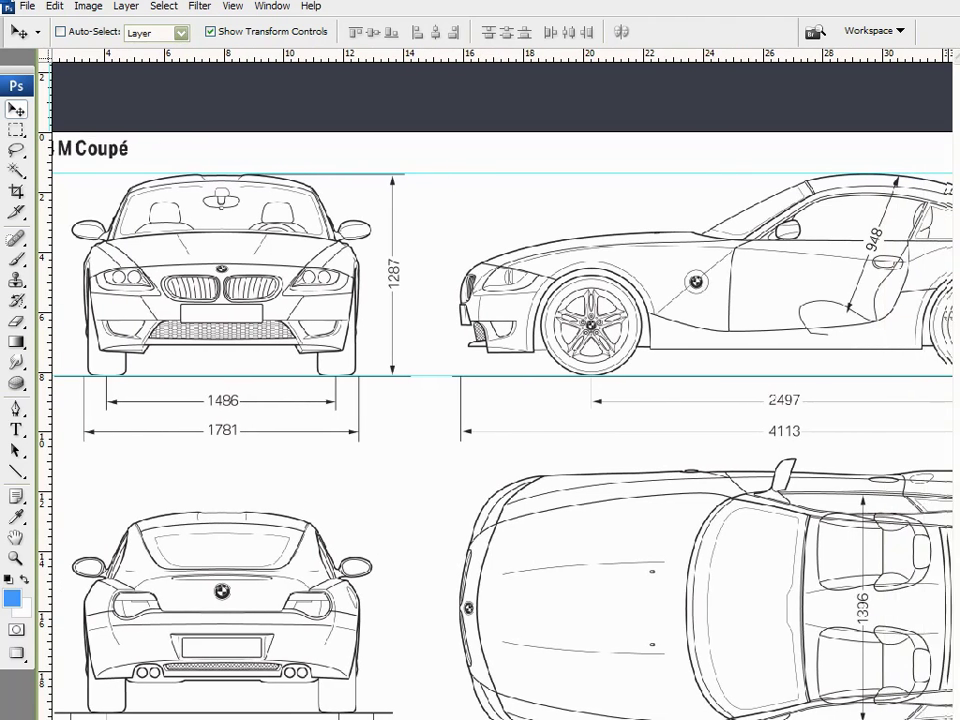
drag(726, 60, 778, 468)
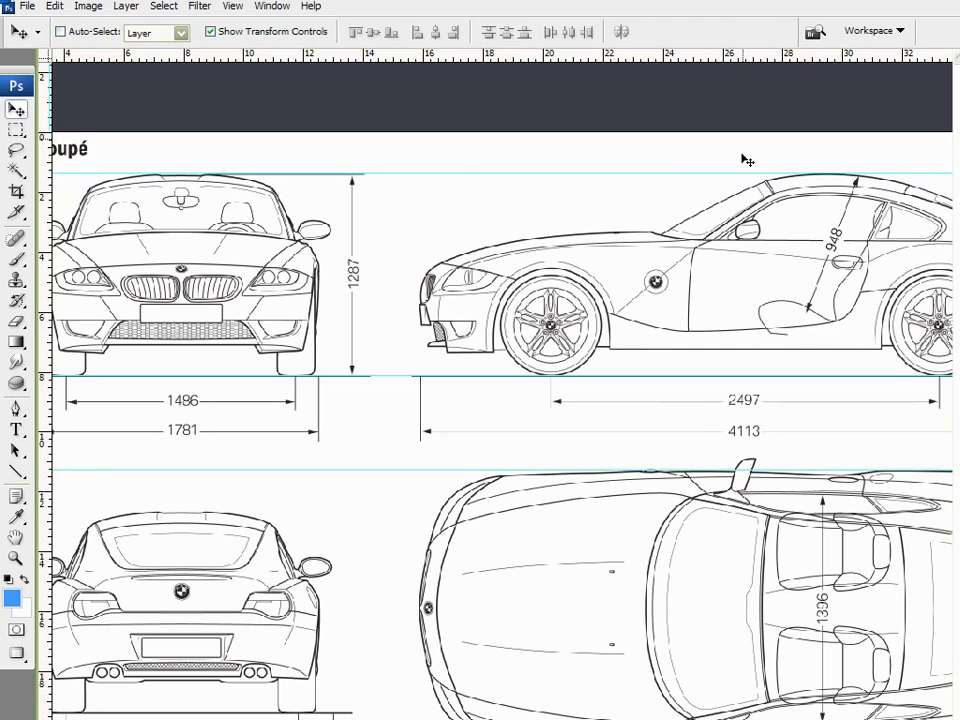
mouse_move(751, 66)
mouse_down()
mouse_move(805, 664)
mouse_move(810, 603)
mouse_up()
scroll(810, 603, right, 3)
scroll(793, 574, down, 3)
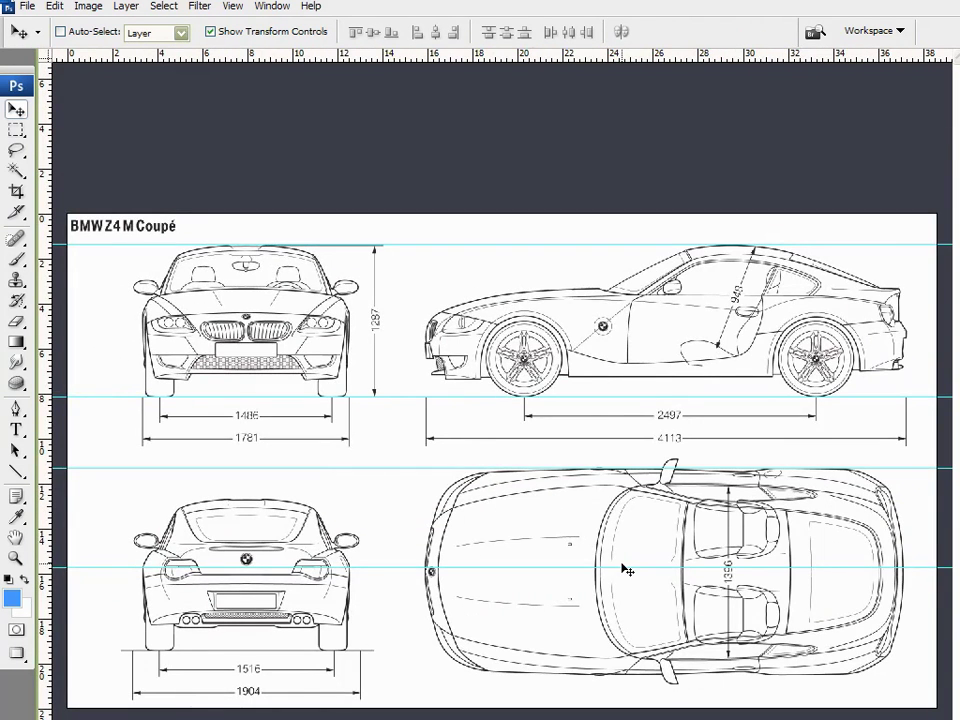
drag(618, 569, 628, 678)
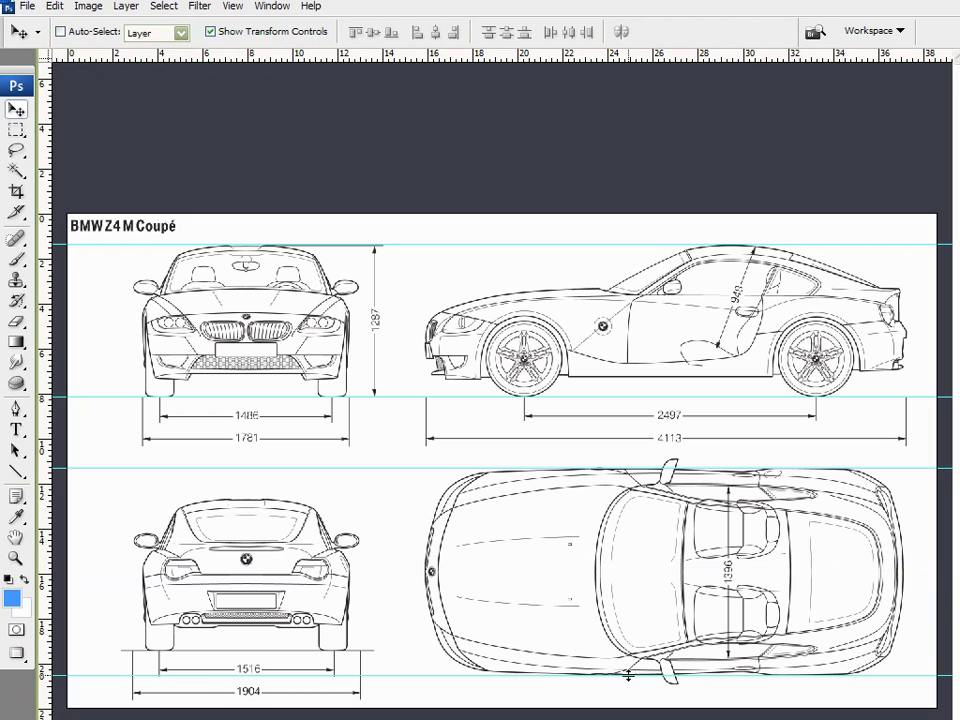
Place a horizontal guide through the centre of the top view, aligned with the BMW badge on the bonnet
click(388, 165)
key(ctrl+plus)
scroll(435, 600, up, 6)
scroll(388, 657, up, 2)
drag(433, 568, 435, 576)
Place a horizontal guide at the highest point of the side view's bonnet, across the front view
scroll(435, 578, down, 5)
scroll(499, 484, down, 5)
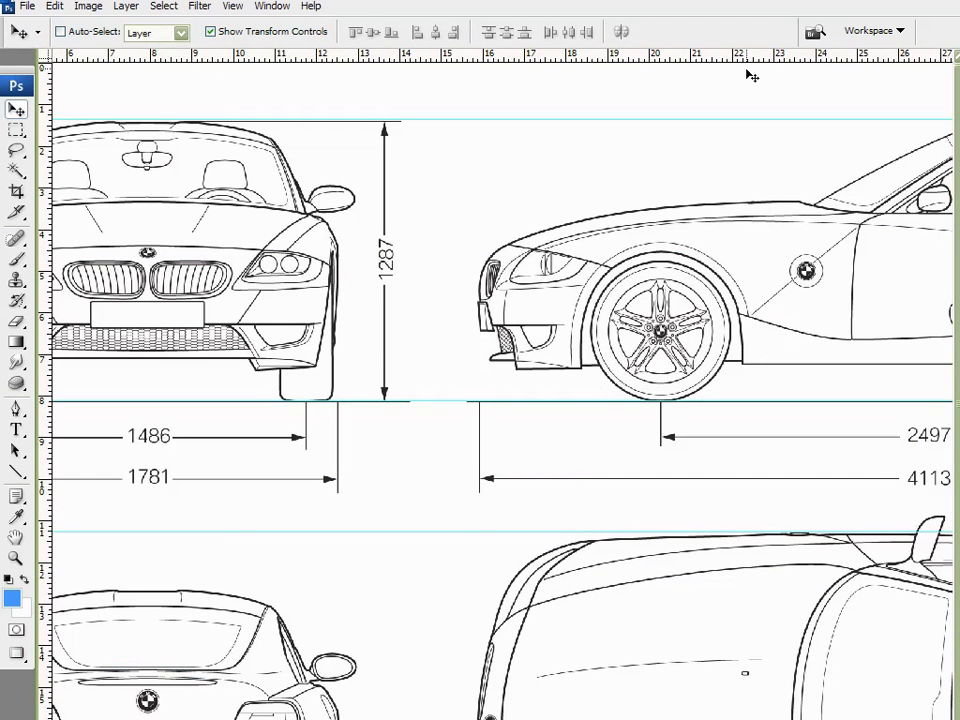
drag(757, 57, 771, 199)
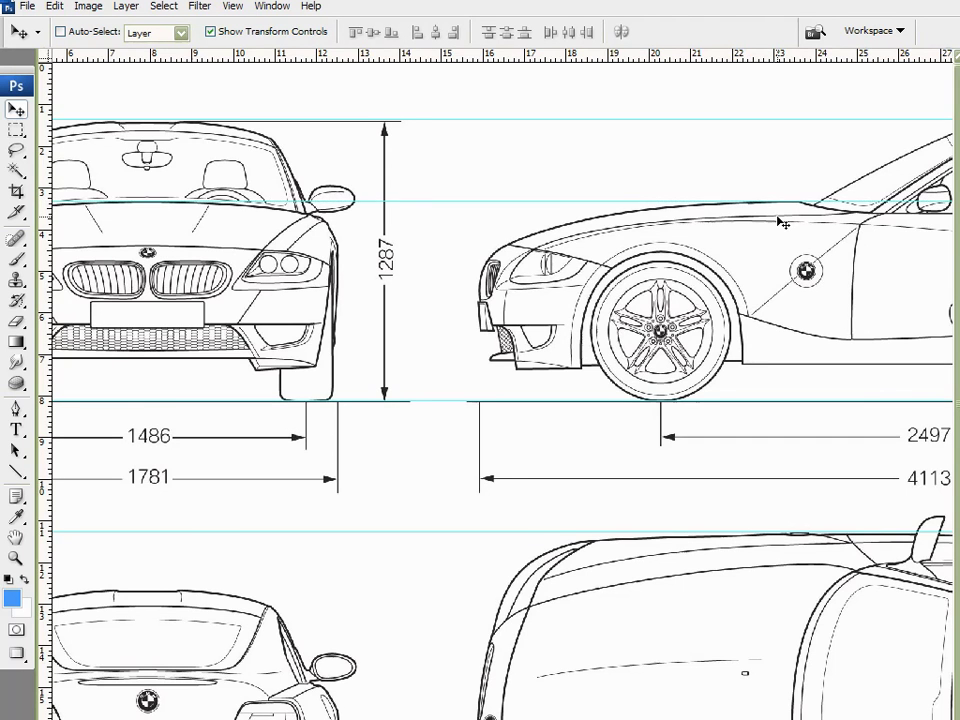
Place a horizontal guide along the underside of the side view's sill and the front view's bumper
scroll(563, 322, down, 1)
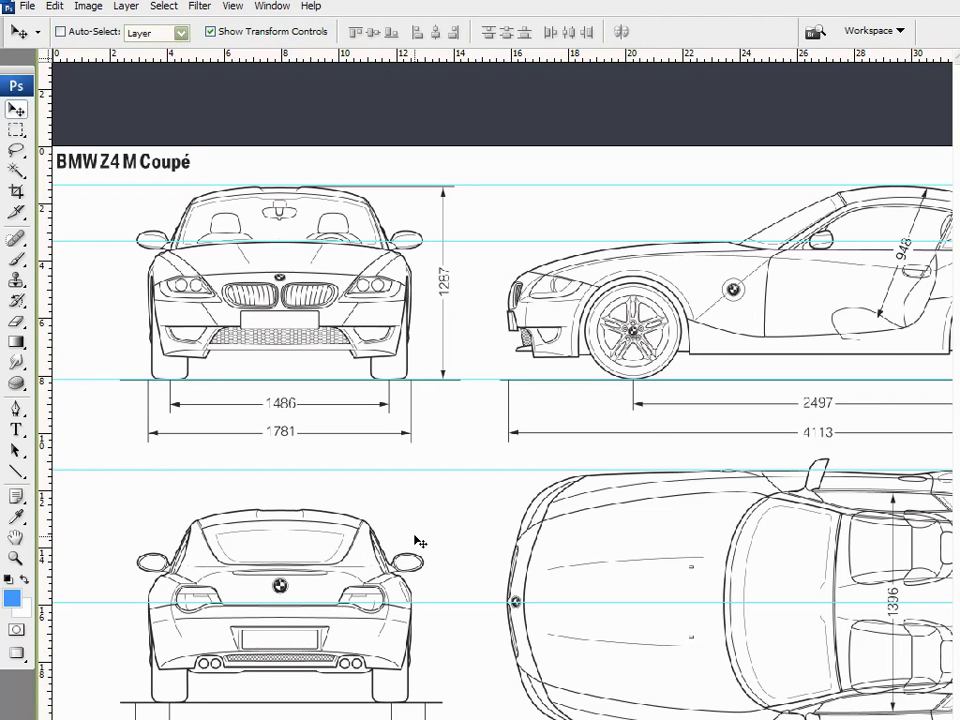
scroll(594, 553, down, 2)
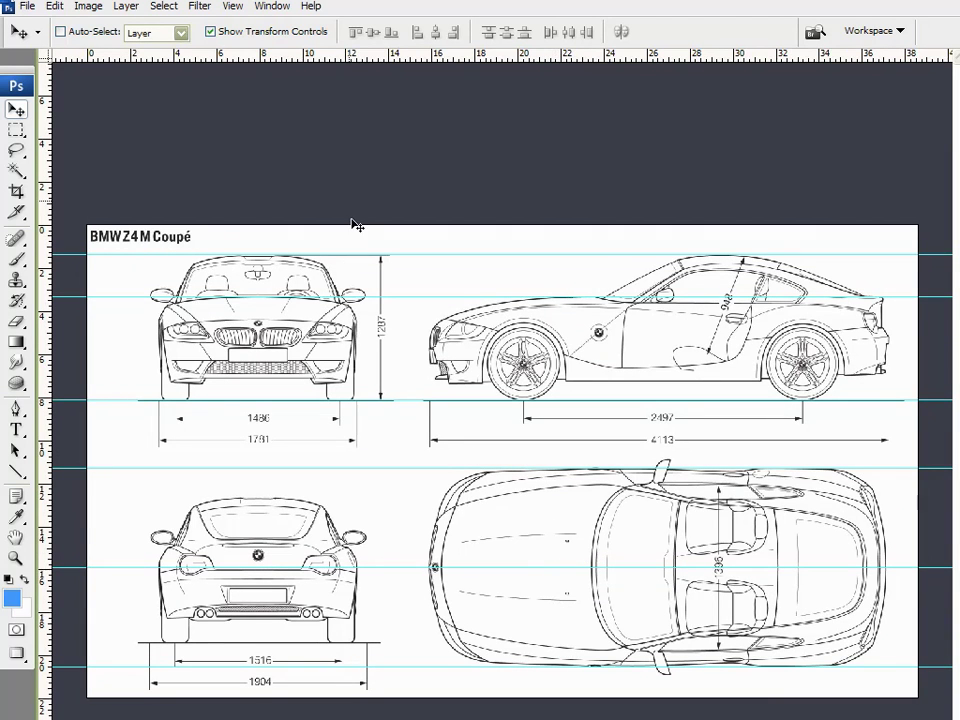
drag(377, 56, 374, 386)
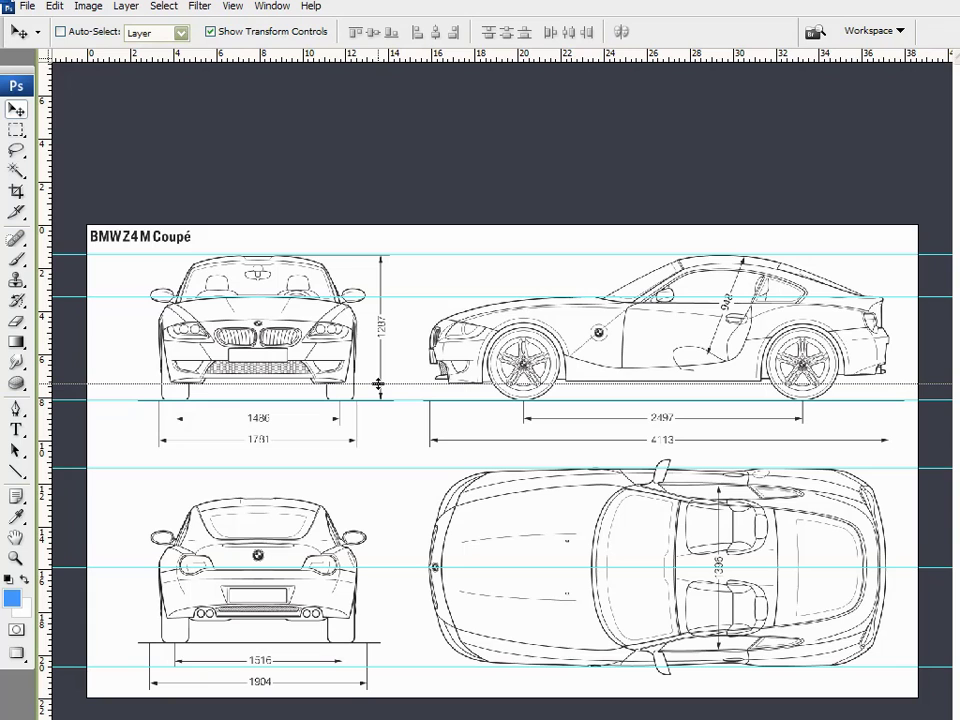
drag(378, 384, 390, 383)
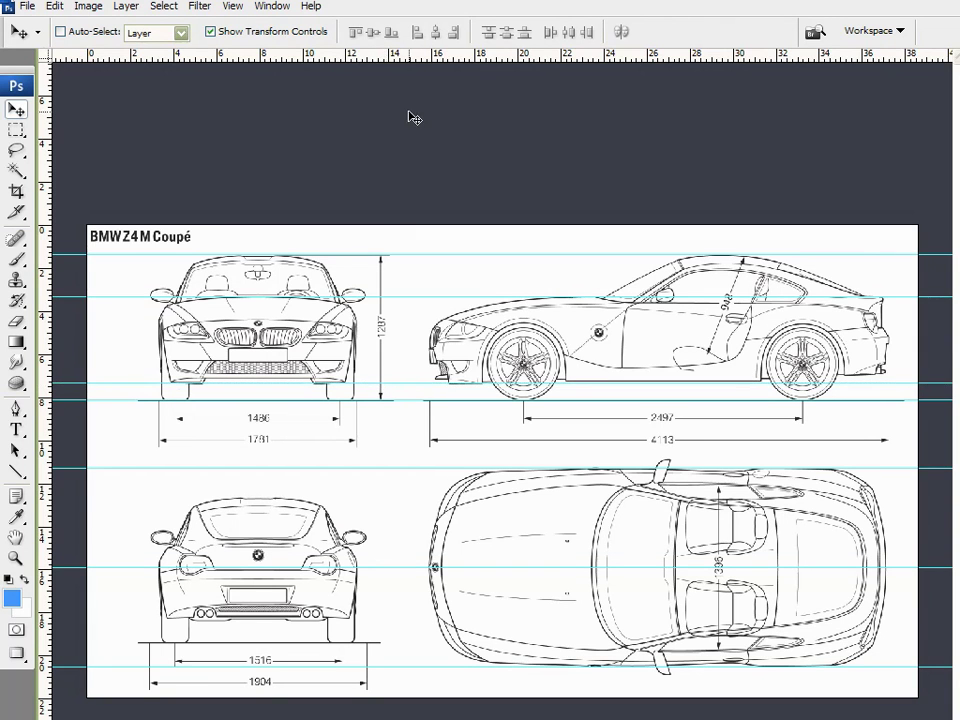
Place a horizontal guide along the underside of the rear view's bumper and vertical guides at both outer sides of the front view's body
drag(431, 58, 351, 622)
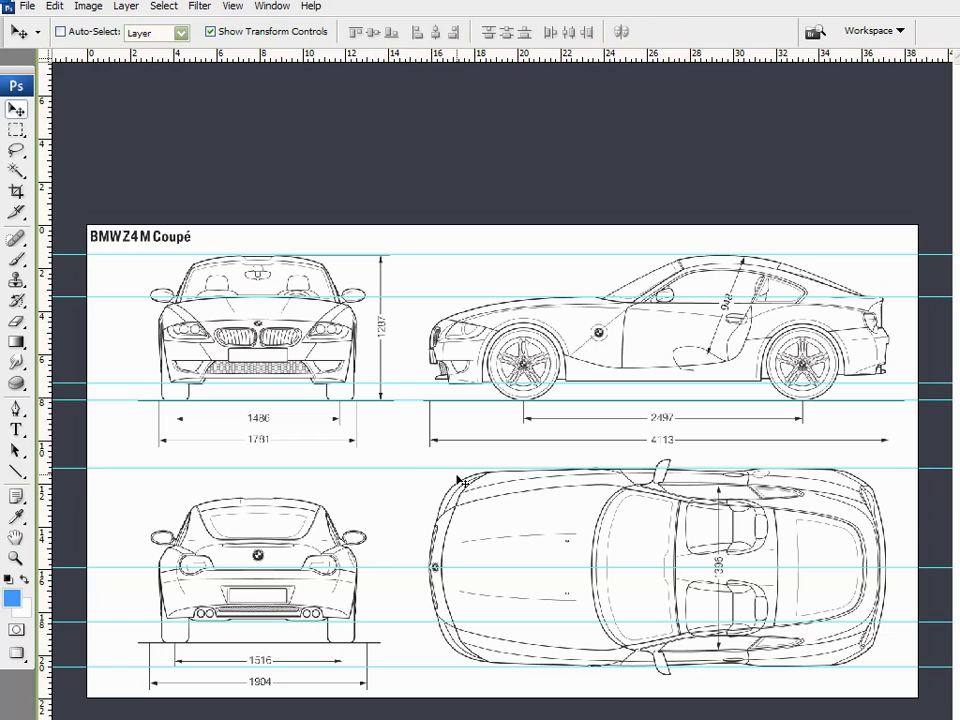
drag(45, 180, 157, 184)
key(ctrl+plus)
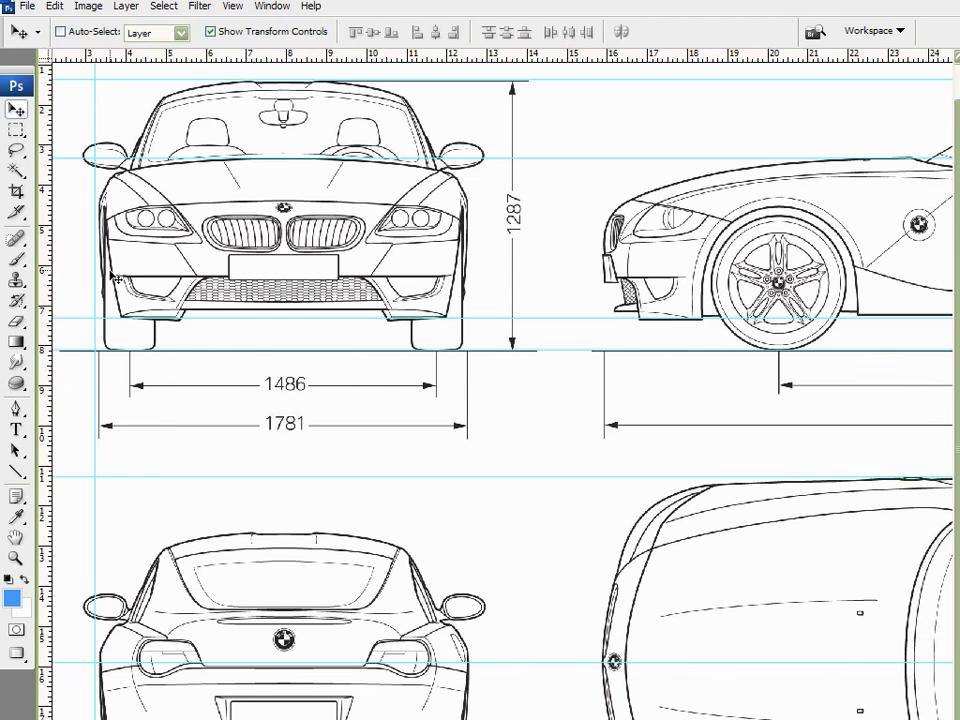
drag(95, 257, 468, 262)
Place a vertical guide through the centre of the front and rear views, aligned with the middle of the rear BMW badge
drag(44, 288, 284, 296)
scroll(290, 697, up, 2)
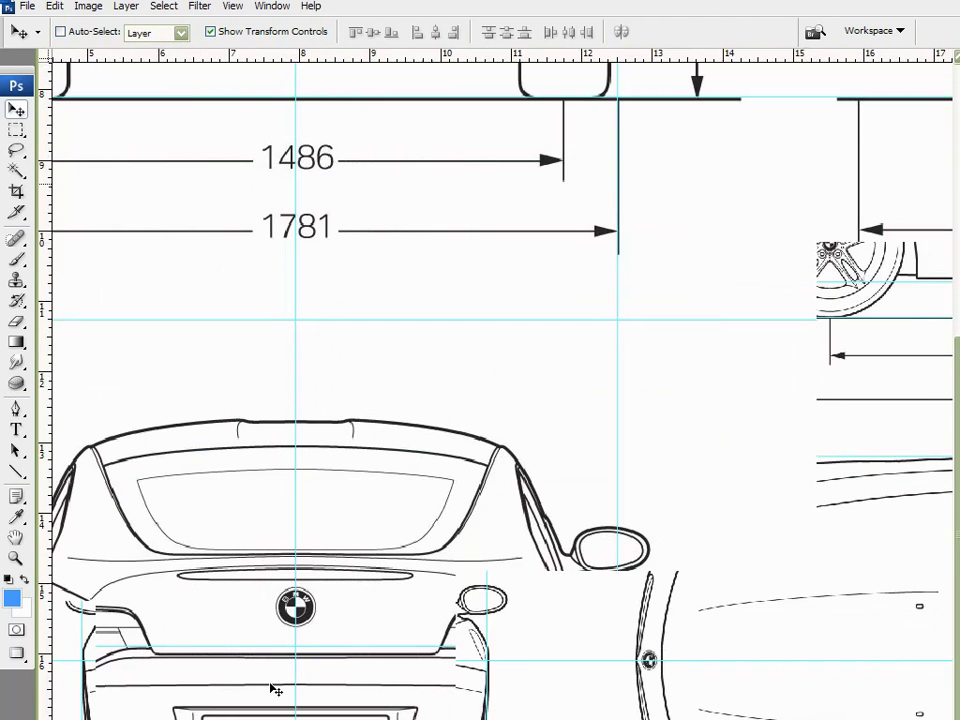
scroll(290, 697, up, 3)
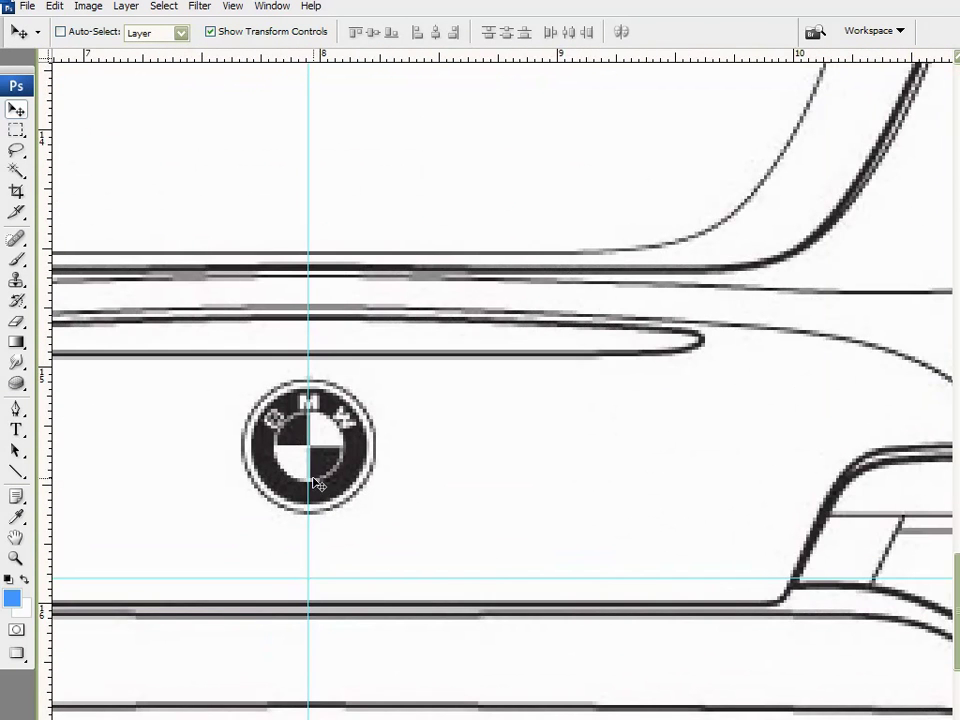
mouse_move(310, 459)
mouse_down()
mouse_move(272, 470)
mouse_move(309, 478)
mouse_up()
Place vertical guides at the front and rear ends of the car, across the side and top views
scroll(653, 311, down, 5)
scroll(776, 392, down, 2)
scroll(502, 391, right, 3)
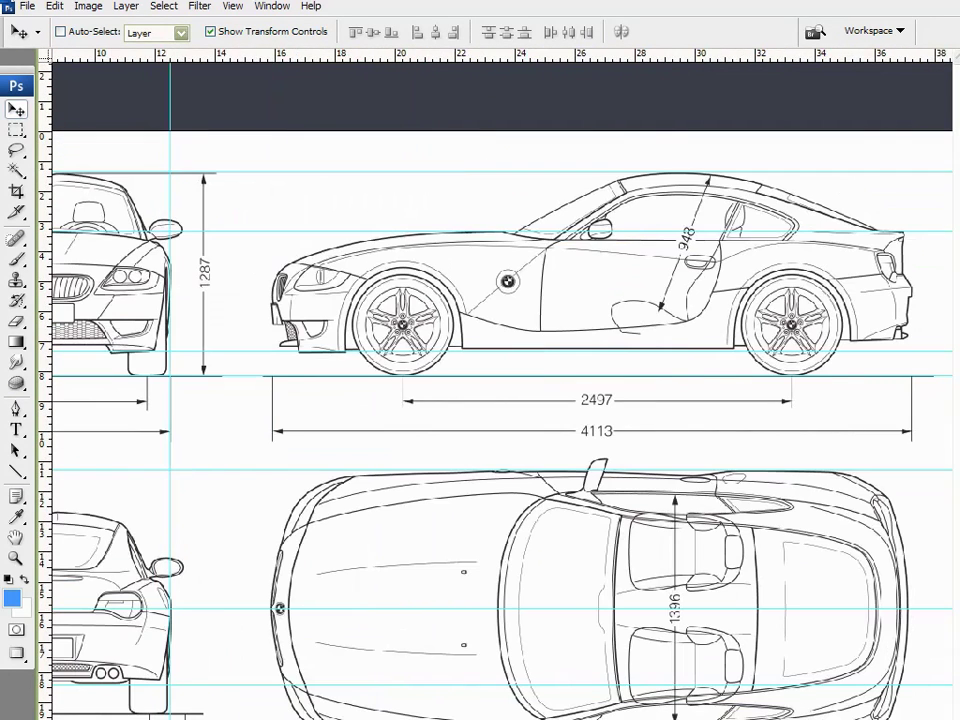
drag(45, 251, 270, 254)
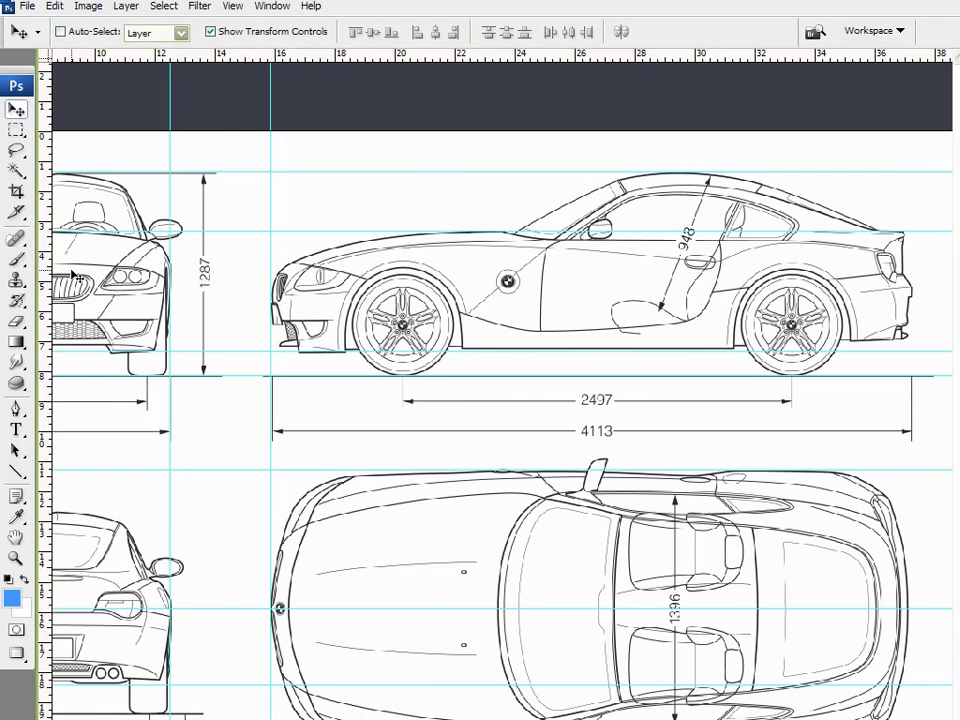
drag(46, 276, 911, 336)
Paint straight blue lines over all the guides with the Brush tool, and hide the guides
key(ctrl+minus)
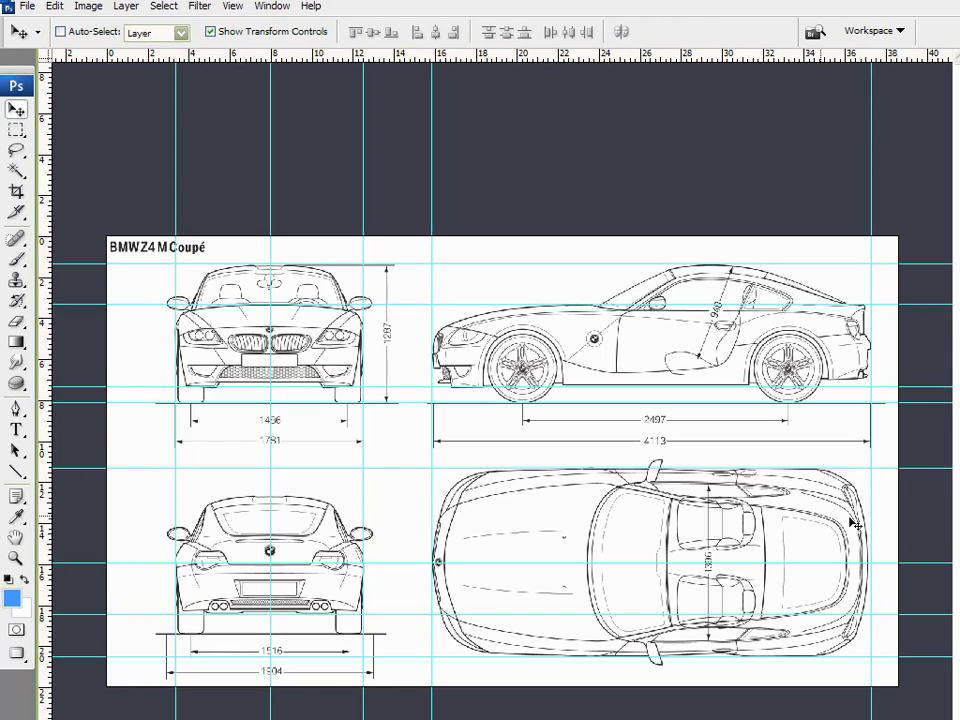
click(18, 262)
mouse_move(255, 355)
mouse_down()
mouse_move(343, 429)
mouse_move(700, 485)
mouse_move(748, 515)
mouse_up()
key(ctrl+z)
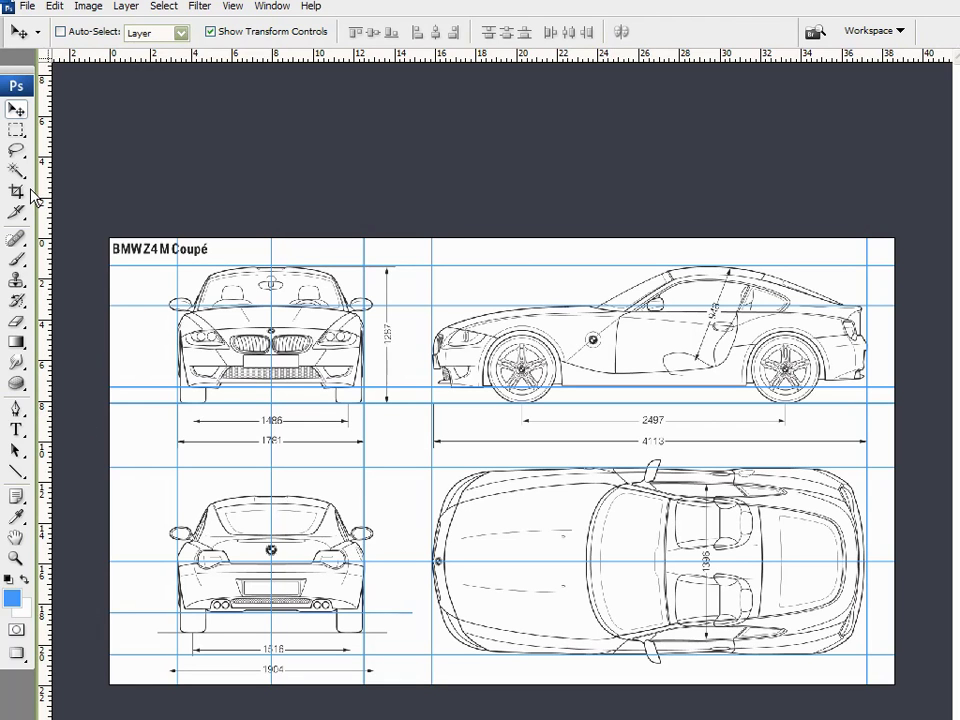
key(ctrl+a)
click(16, 130)
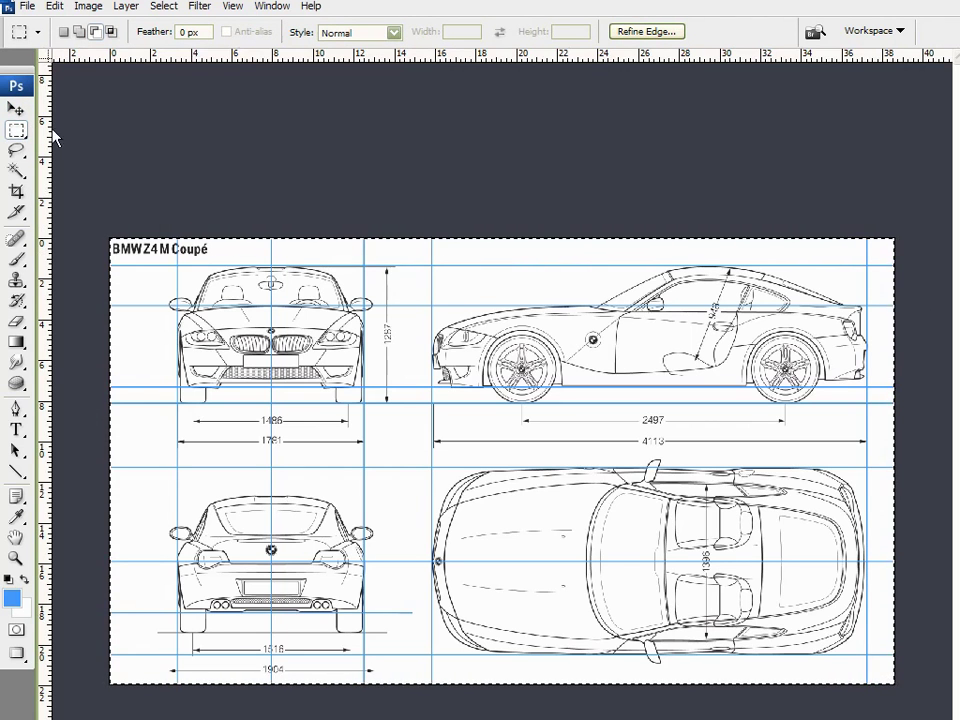
scroll(140, 277, up, 7)
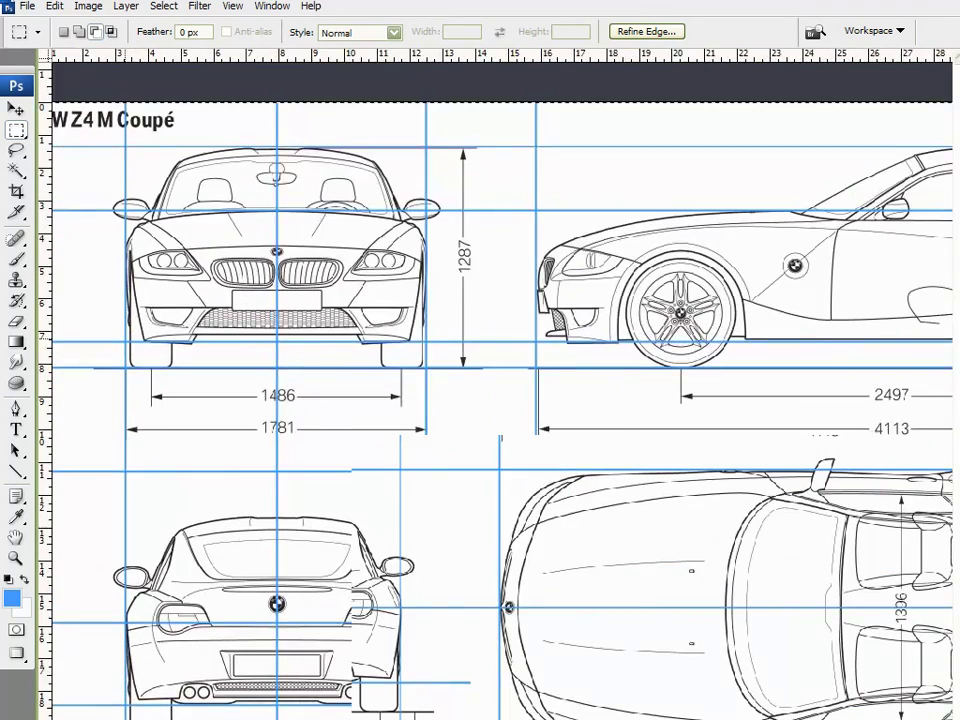
scroll(145, 330, down, 1)
scroll(148, 340, left, 1)
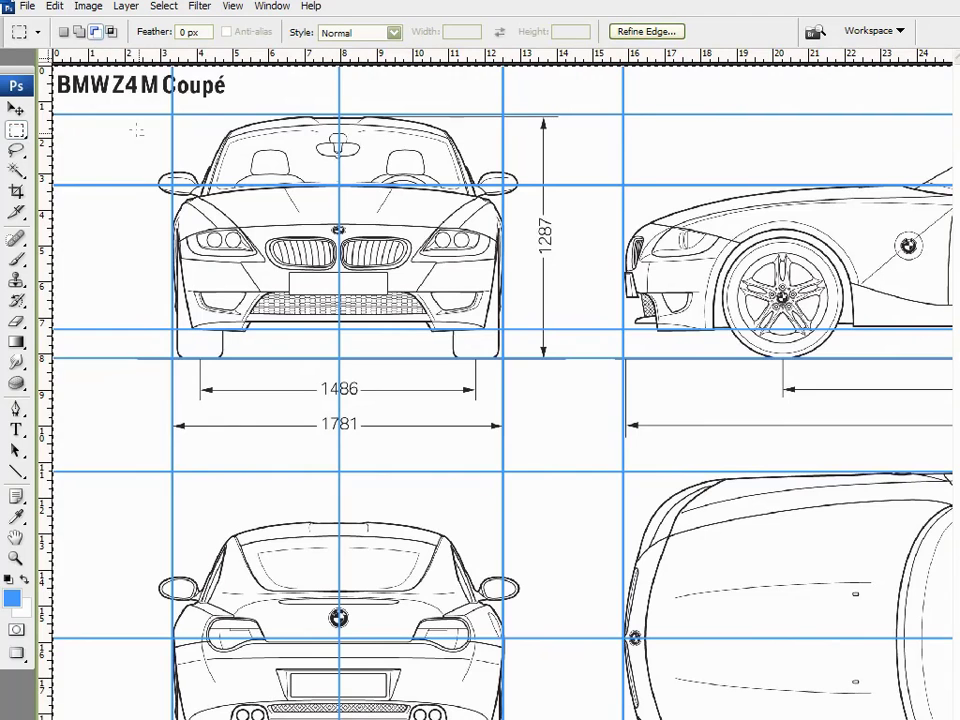
drag(133, 79, 552, 401)
key(ctrl+minus)
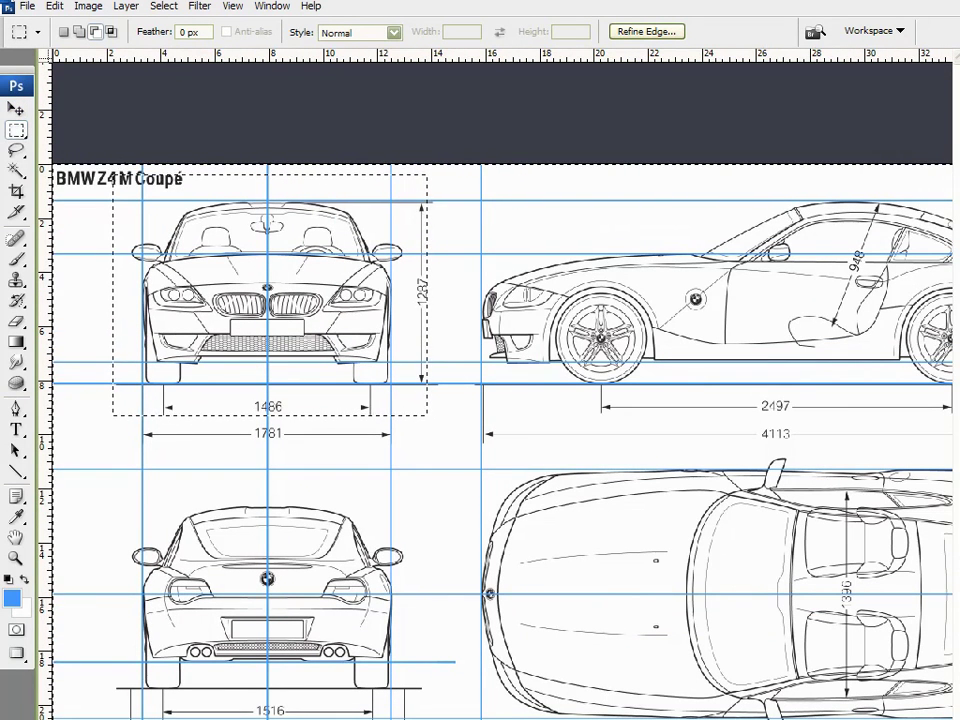
key(ctrl+d)
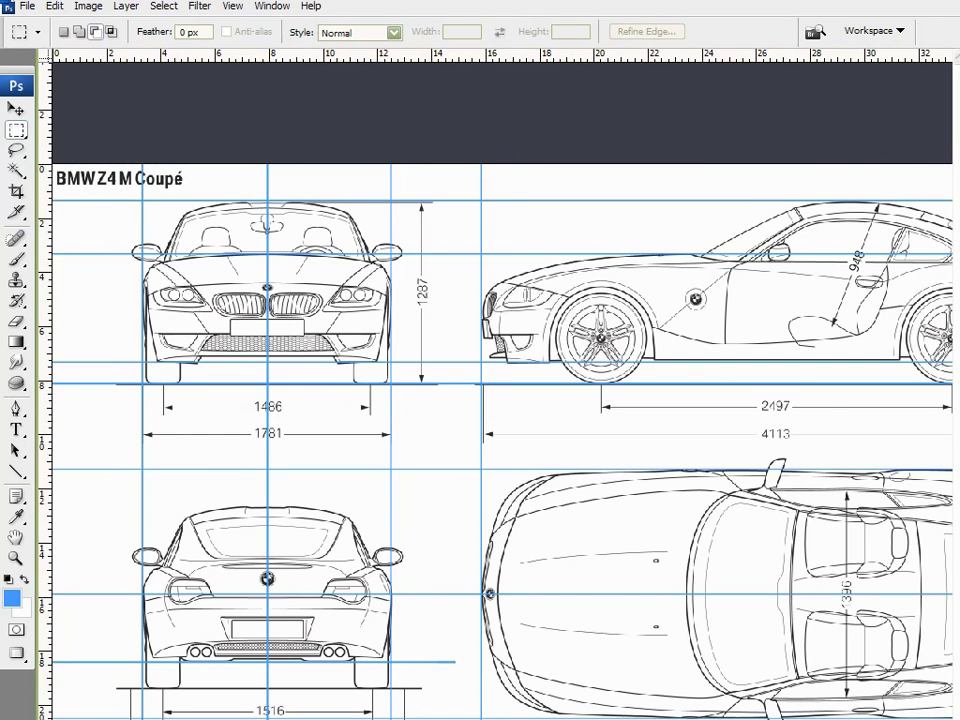
Place a vertical guide at the right end of the front view's 1486 track-width dimension and check it up close
click(16, 108)
drag(46, 122, 372, 166)
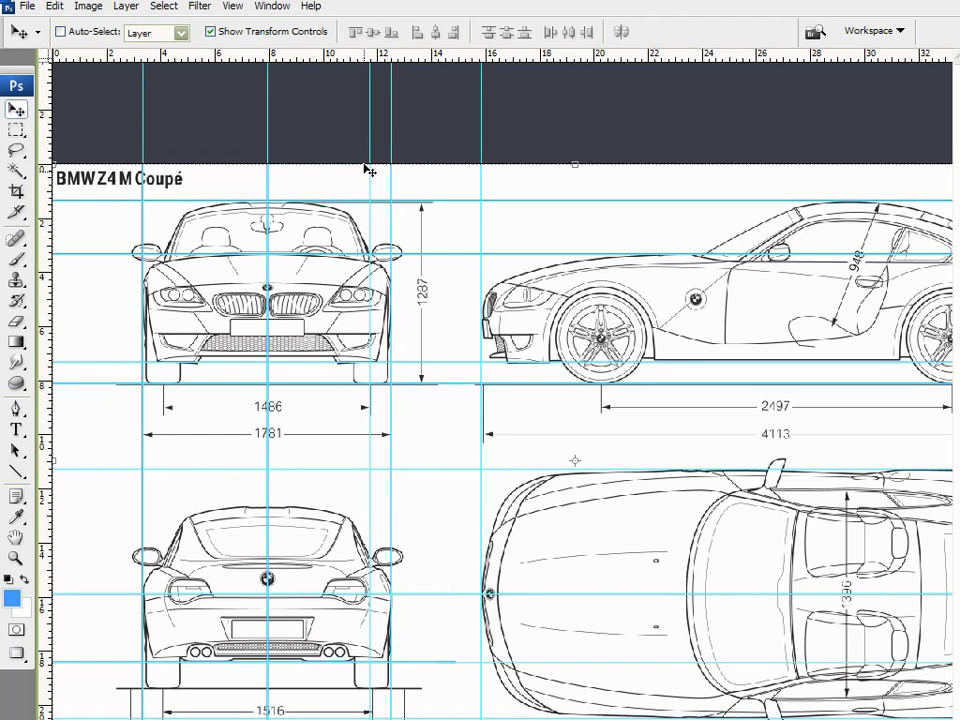
scroll(356, 330, up, 1)
scroll(352, 353, up, 1)
click(386, 337)
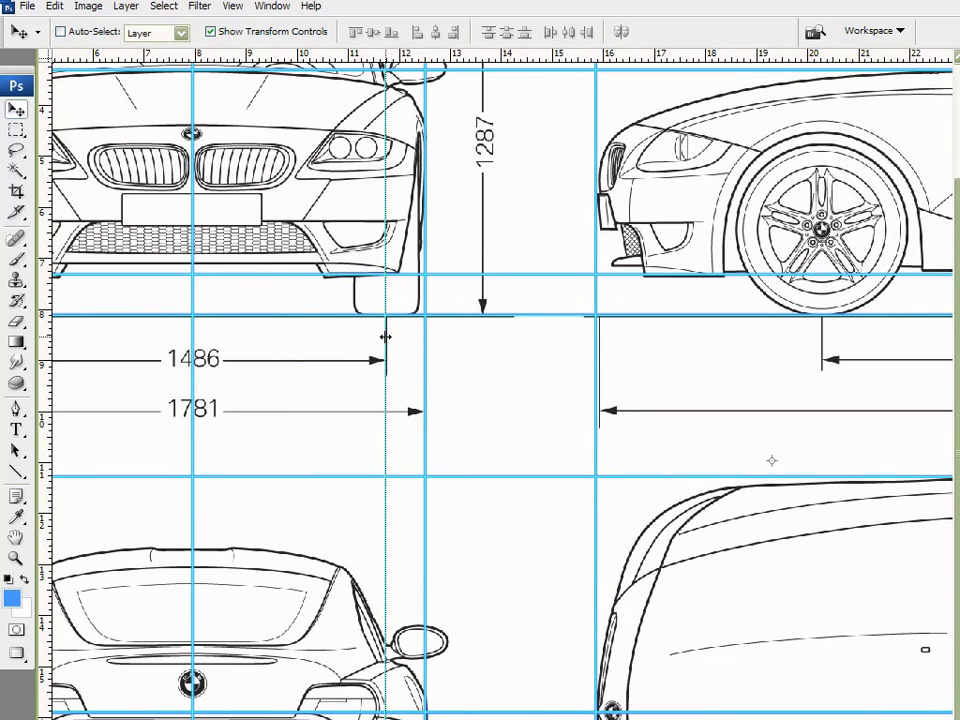
scroll(133, 291, down, 1)
scroll(133, 291, down, 1)
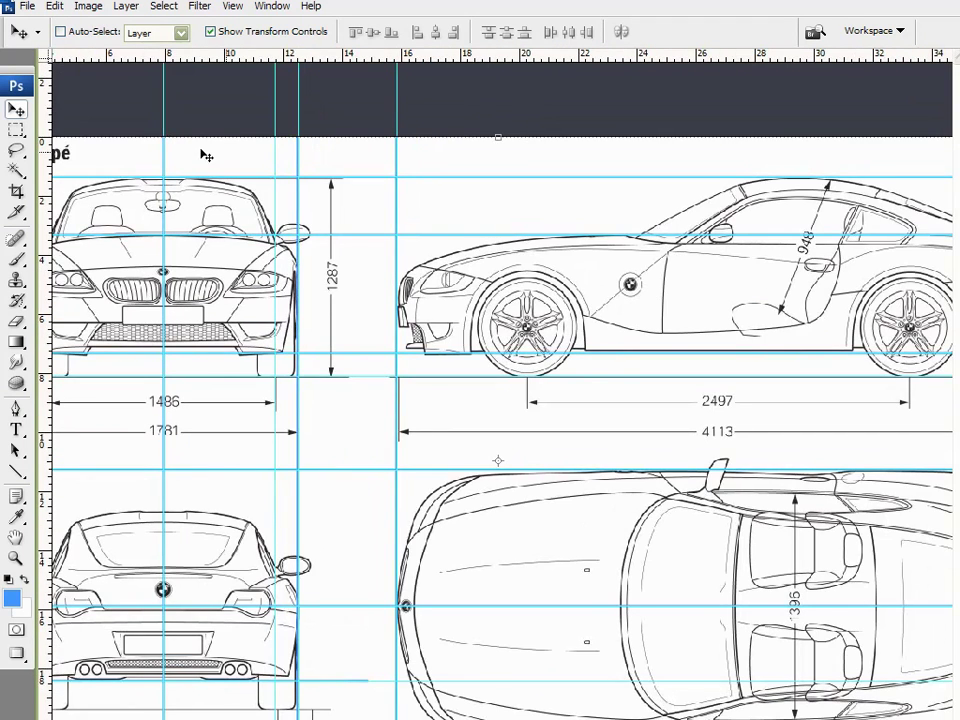
Place a vertical guide at the left end of the rear view's 1516 track-width dimension
scroll(63, 411, up, 1)
scroll(63, 411, down, 1)
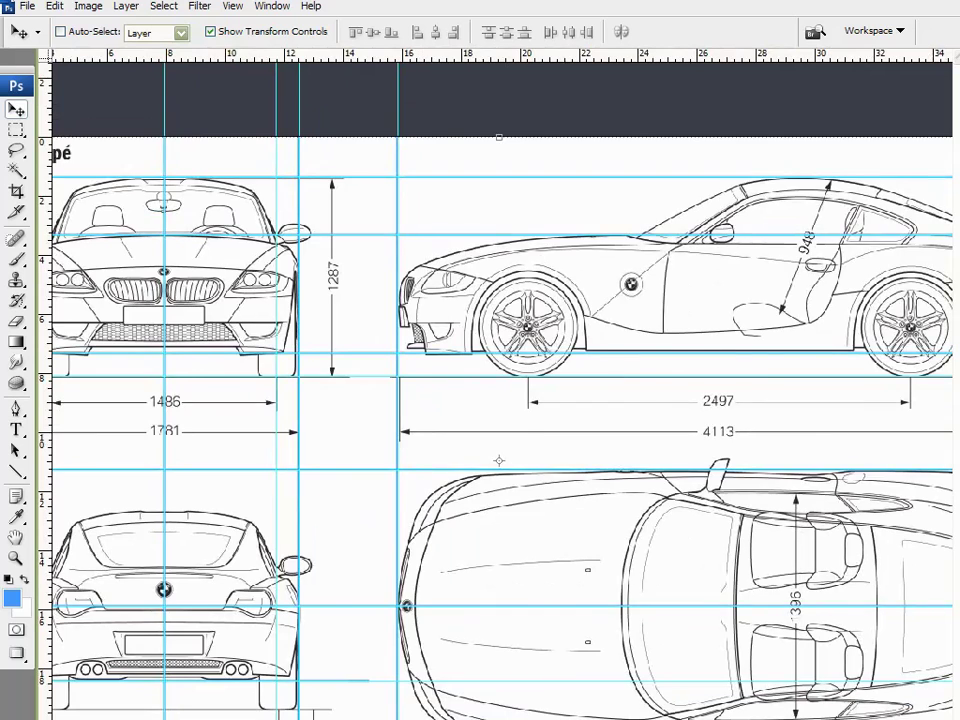
scroll(422, 467, up, 1)
scroll(129, 700, up, 3)
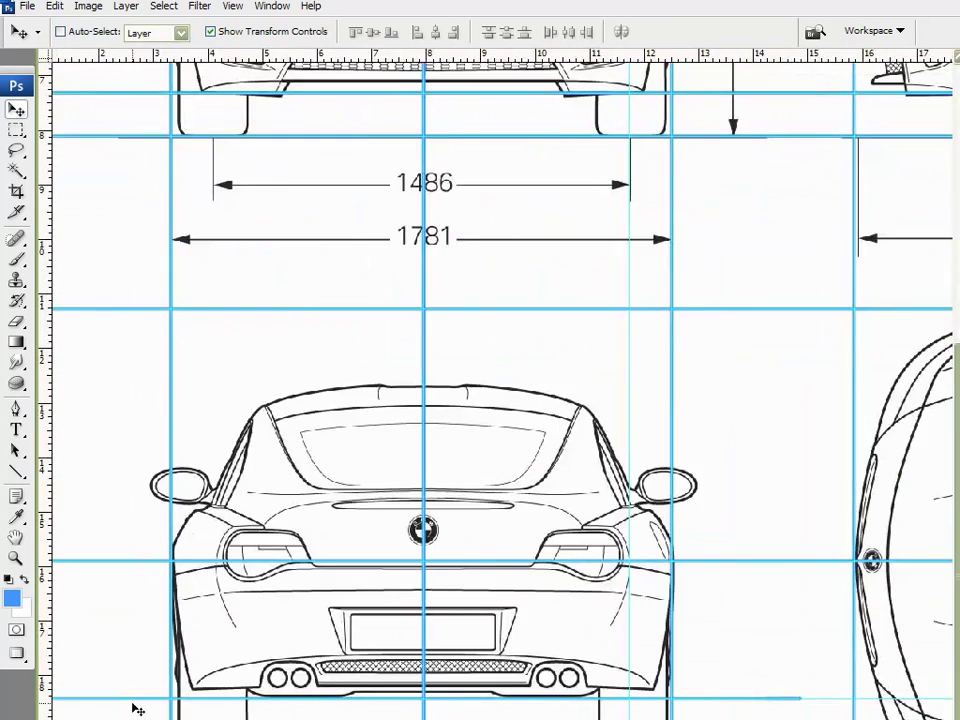
drag(340, 520, 472, 381)
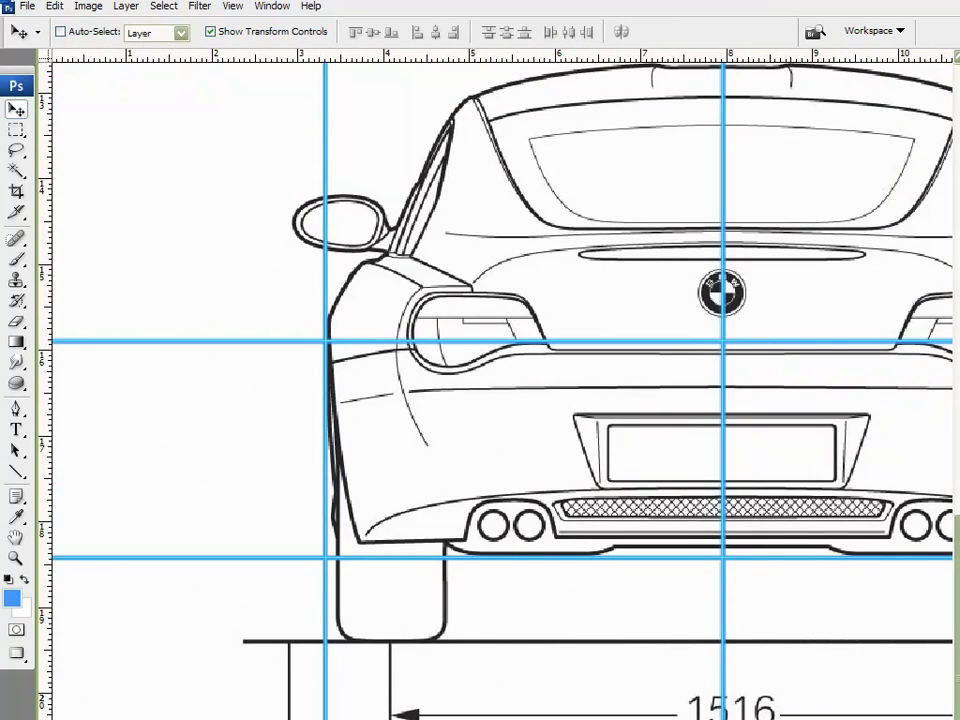
drag(47, 444, 390, 478)
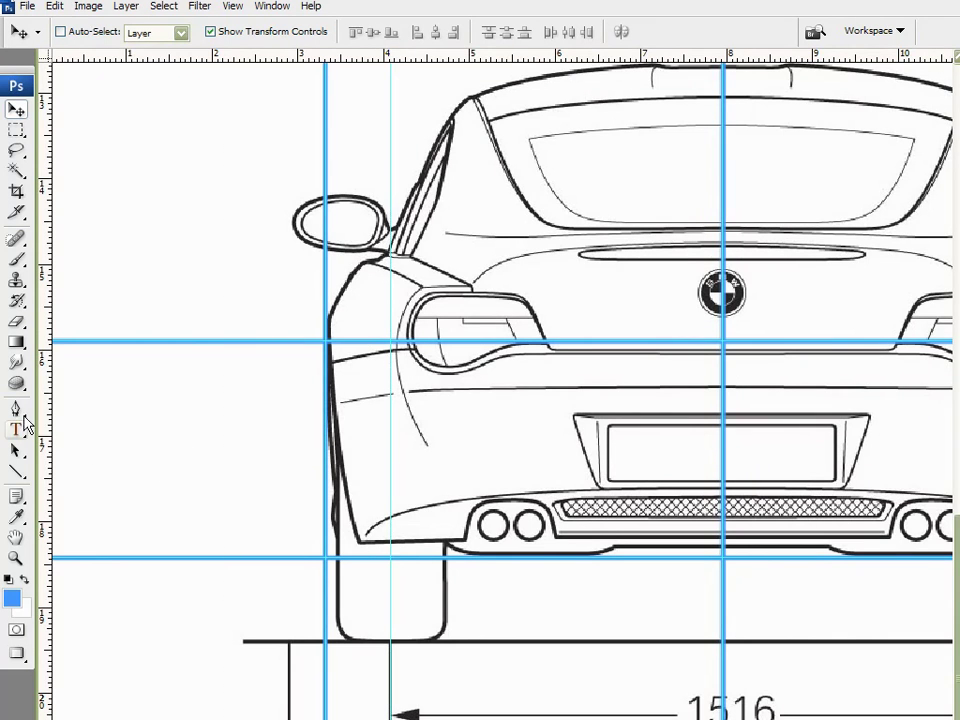
Paint straight blue vertical lines along the two track-width guides with the Brush tool
click(16, 259)
key(ctrl+minus)
key(ctrl+minus)
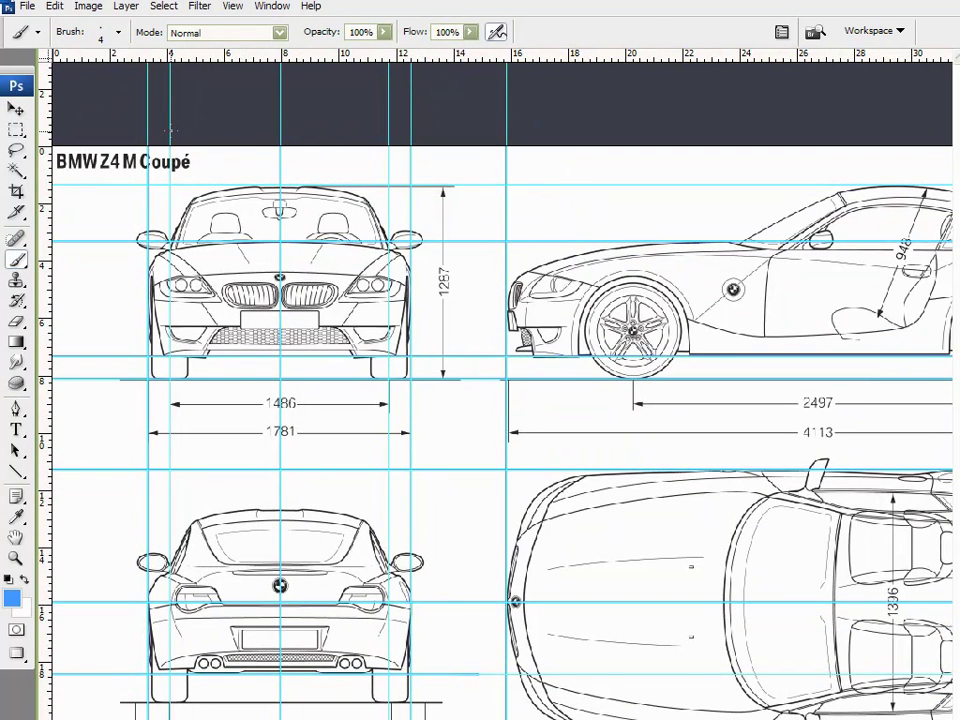
drag(170, 131, 170, 704)
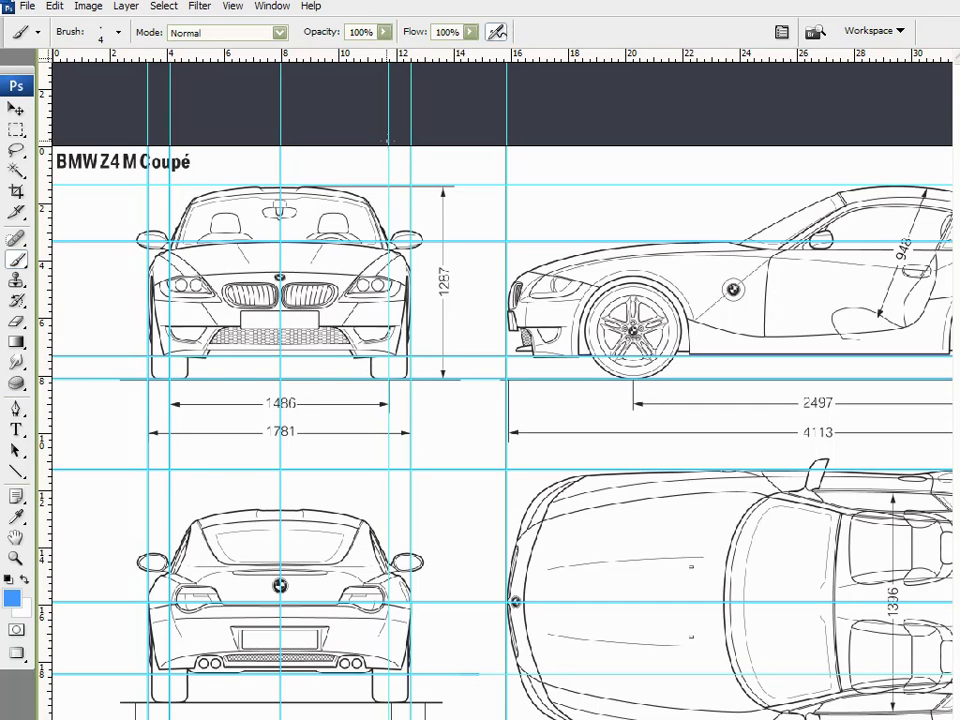
drag(388, 141, 390, 606)
key(v)
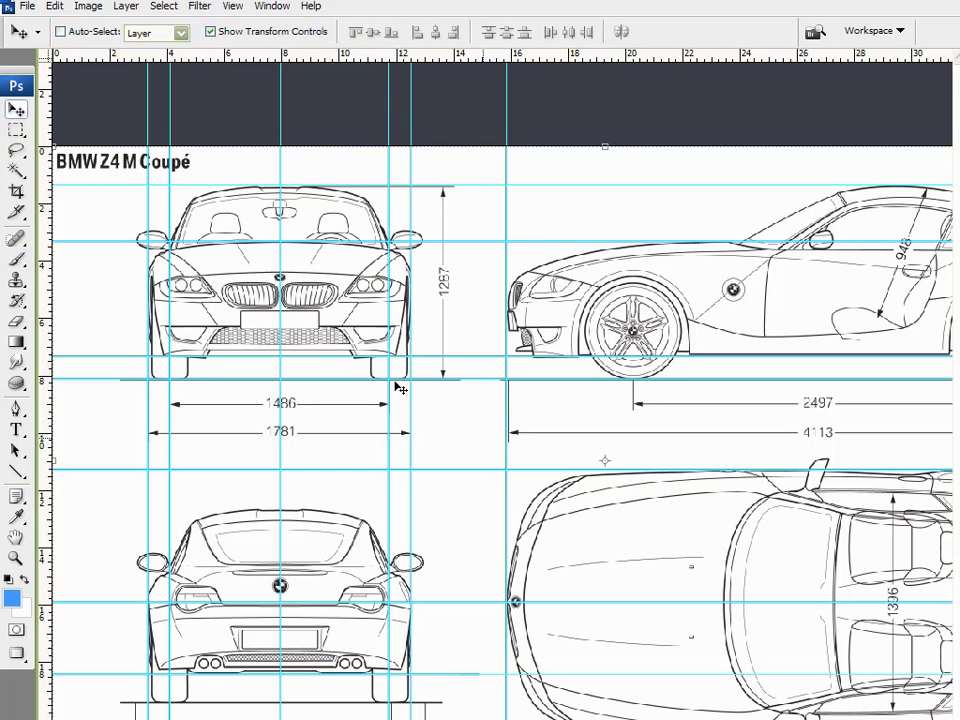
Turn off the display of extras to hide the guides across the whole blueprint
key(ctrl+minus)
key(ctrl+minus)
key(ctrl+minus)
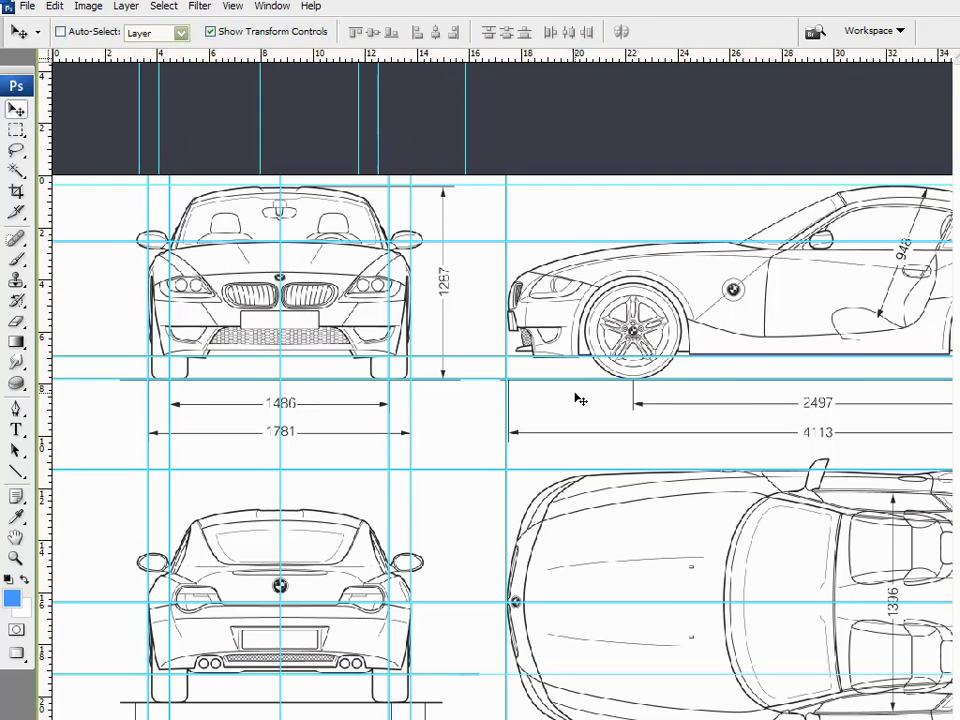
click(228, 6)
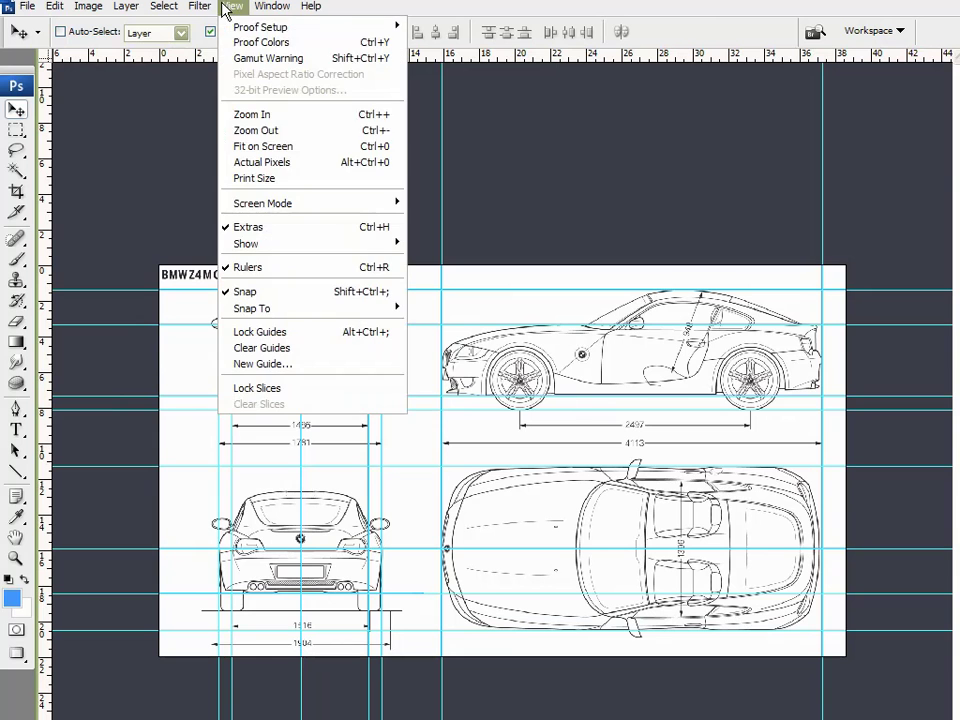
click(249, 228)
scroll(275, 395, up, 1)
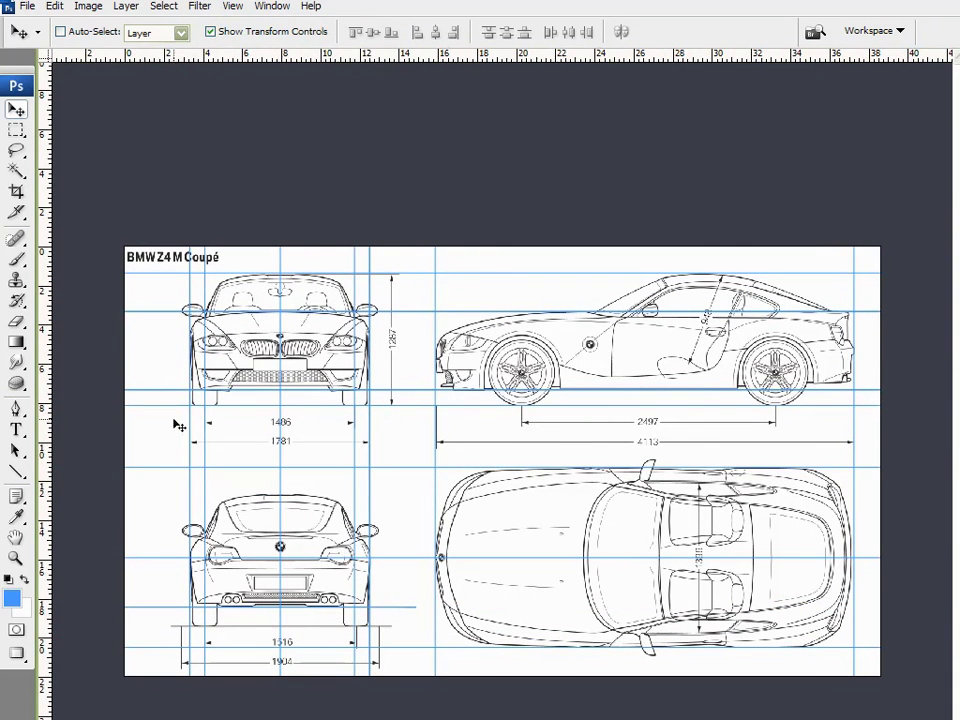
Select the whole image and subtract rectangles around the front view and the rear view from the selection
click(16, 130)
key(ctrl+a)
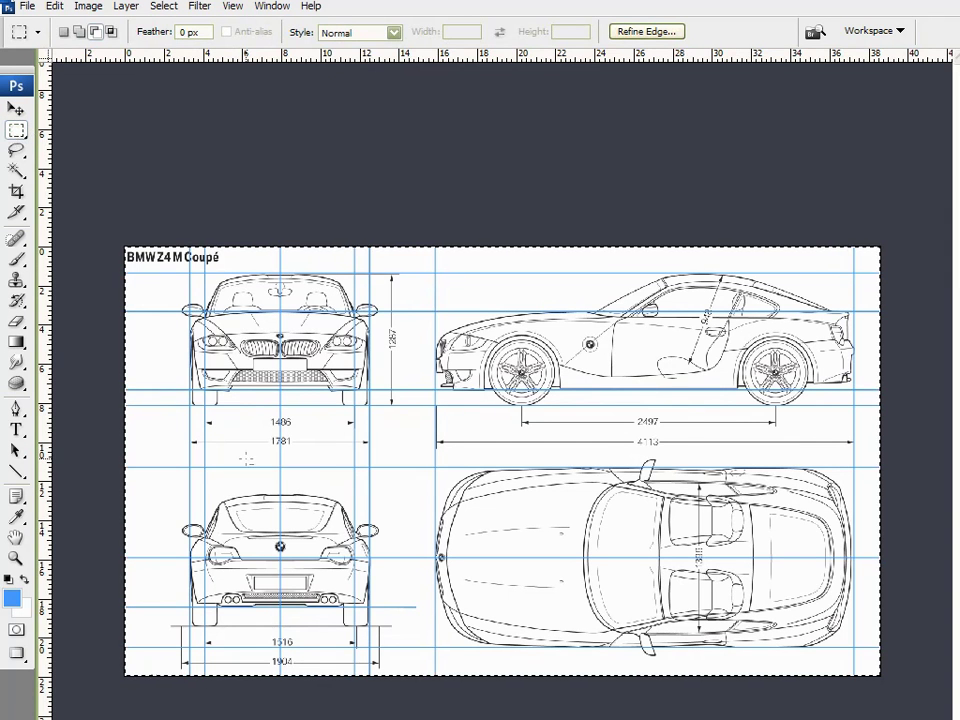
scroll(245, 458, up, 3)
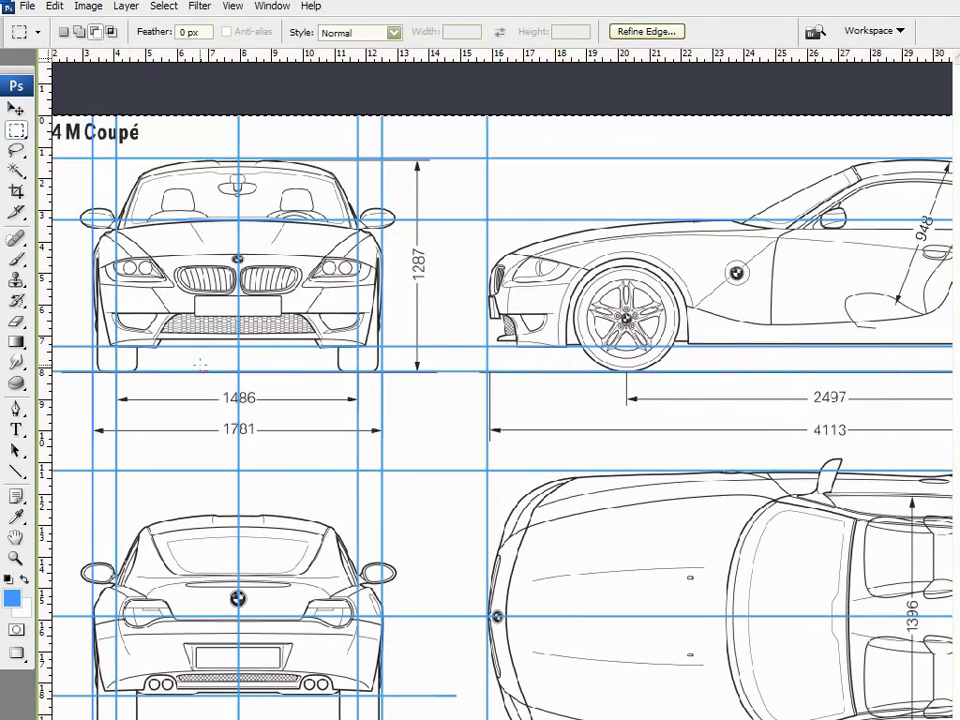
scroll(200, 365, left, 2)
click(94, 32)
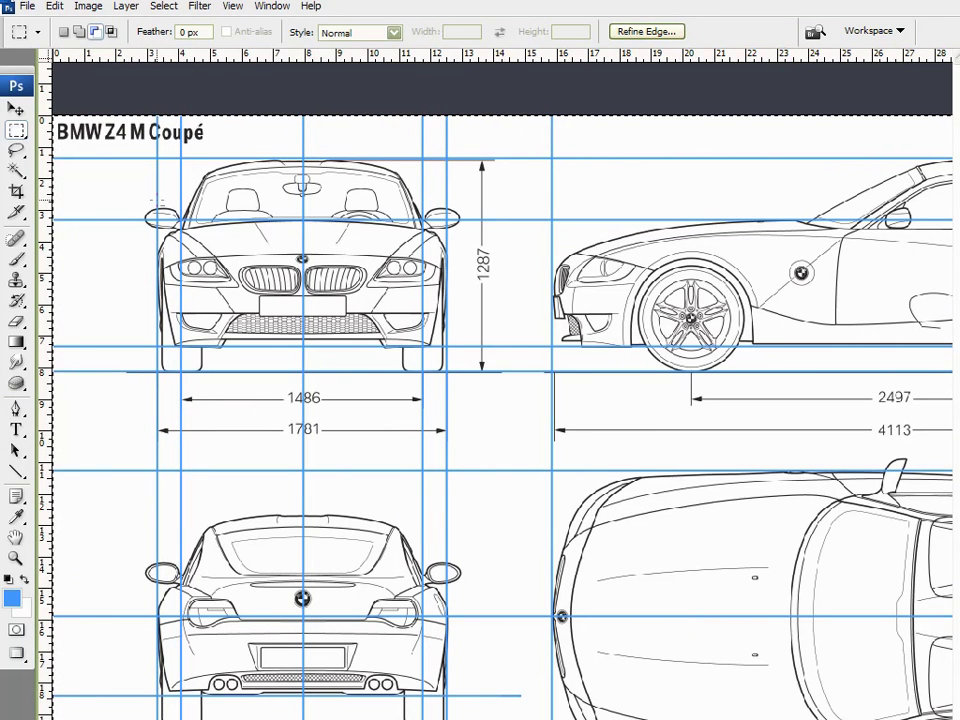
drag(131, 139, 474, 408)
key(ctrl+plus)
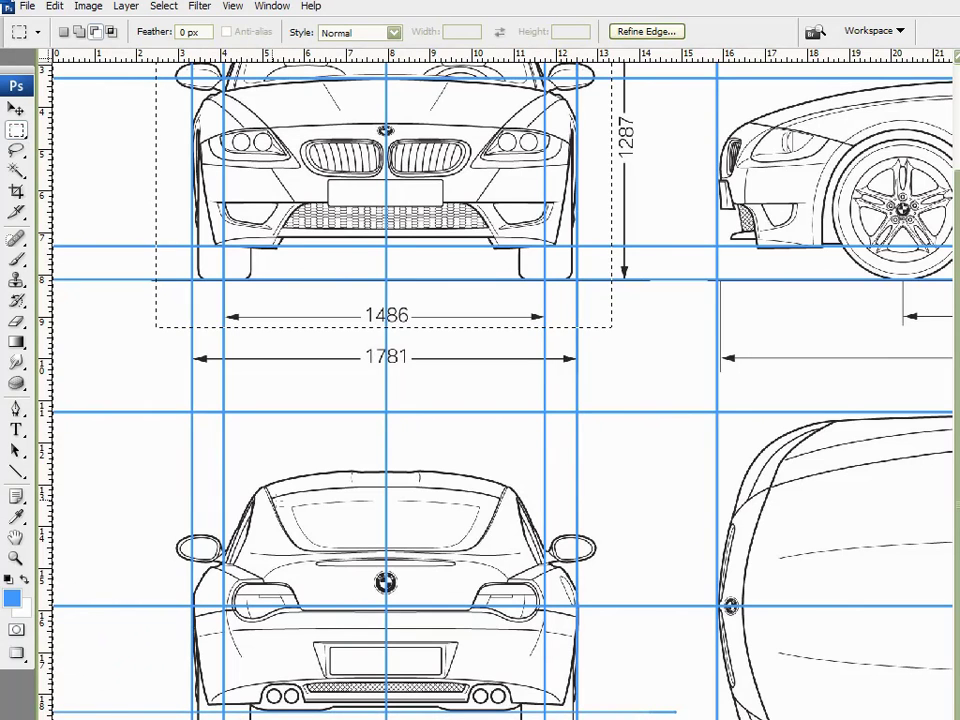
drag(155, 457, 611, 719)
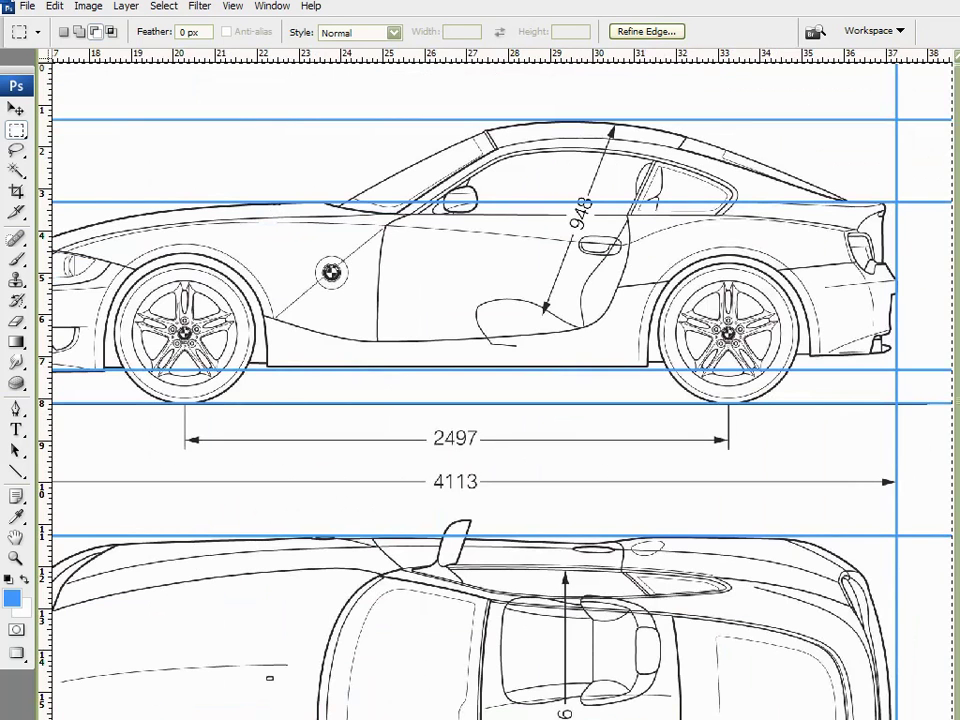
Subtract a rectangle around the complete side view from the selection
scroll(600, 288, left, 4)
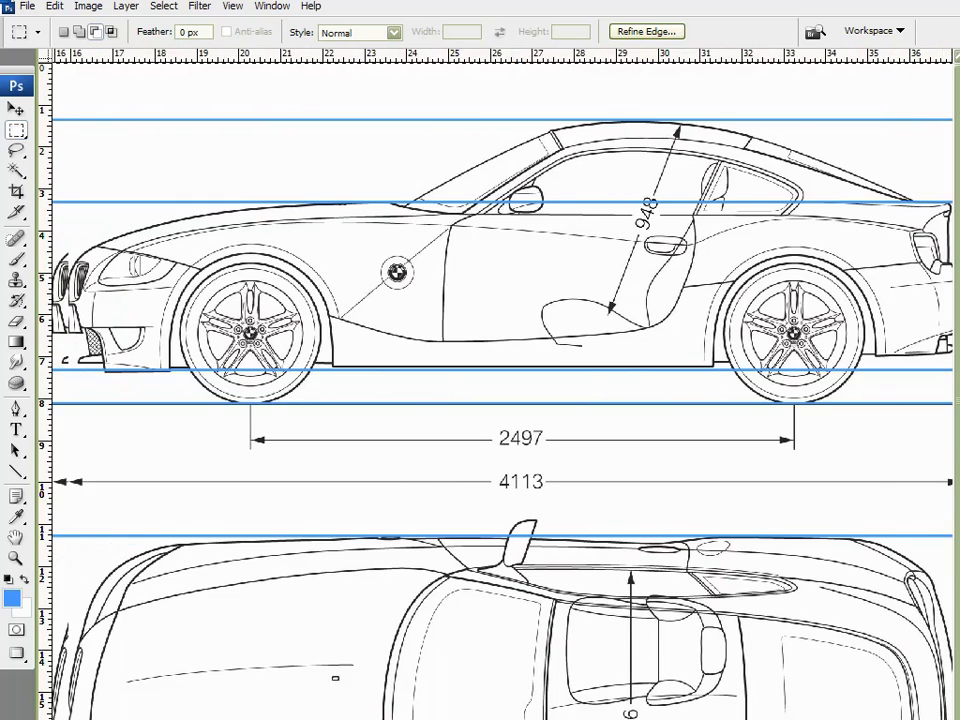
scroll(606, 300, down, 1)
scroll(606, 298, down, 1)
scroll(500, 300, right, 1)
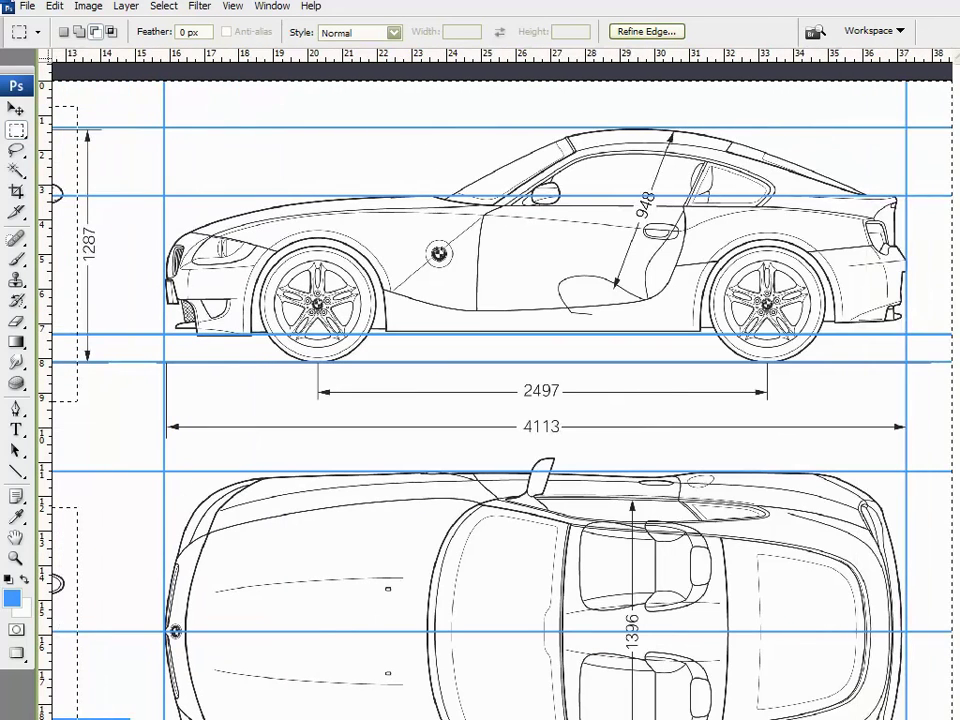
drag(133, 108, 924, 389)
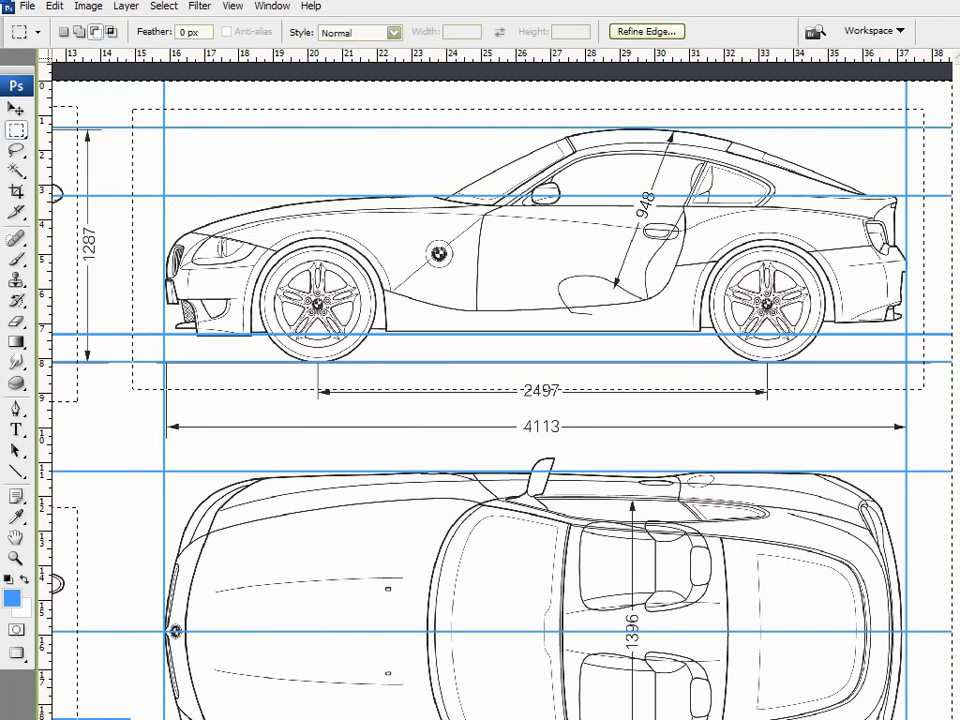
scroll(704, 650, left, 1)
scroll(704, 650, up, 2)
scroll(690, 680, down, 3)
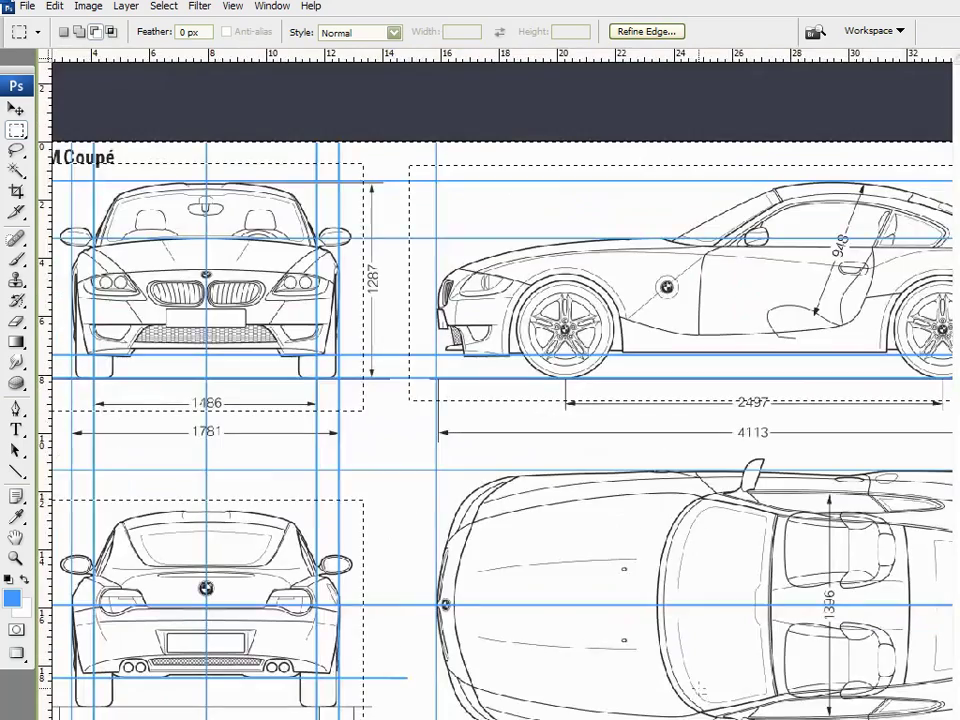
Subtract a rectangle around the complete top view from the selection
scroll(690, 680, down, 1)
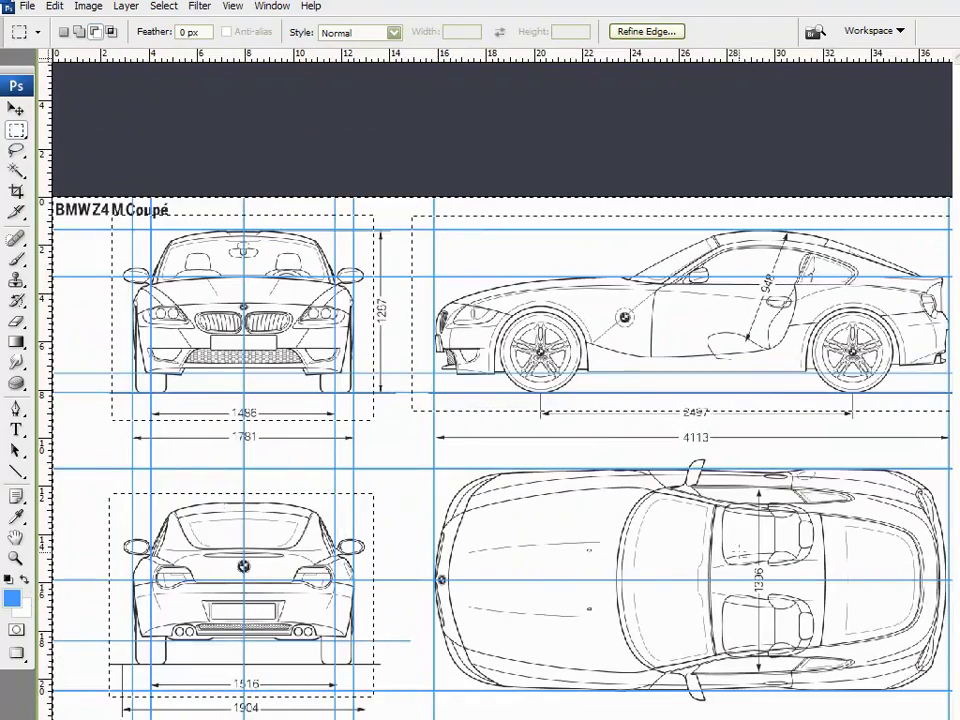
scroll(690, 680, down, 1)
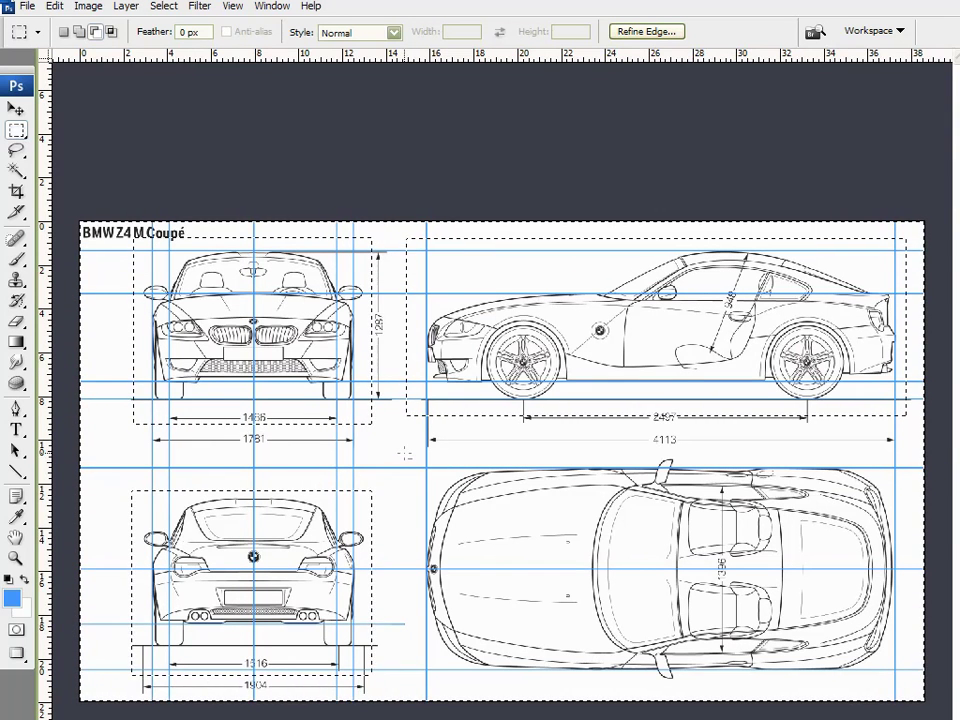
drag(406, 448, 914, 692)
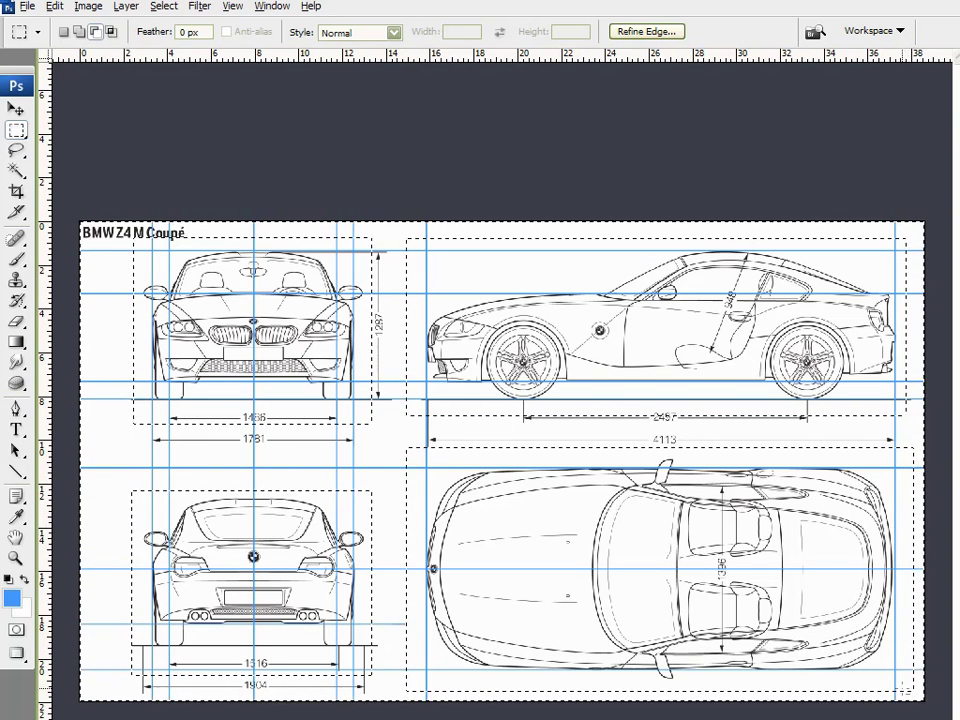
Fill the selected area around the four views with the blue foreground colour and deselect
key(alt+BackSpace)
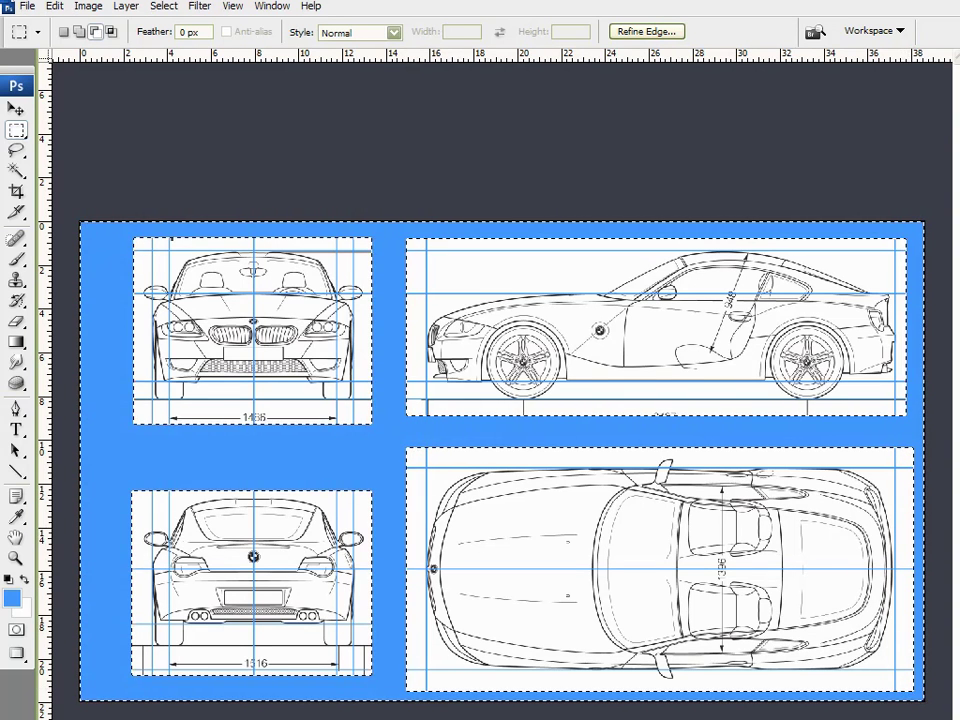
click(16, 108)
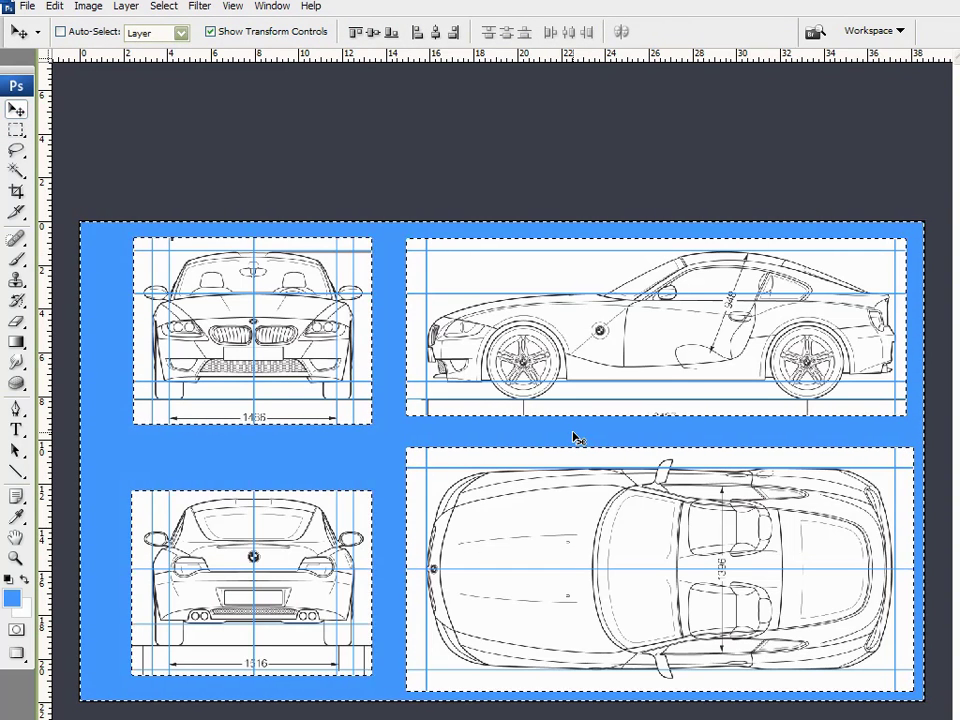
key(ctrl+d)
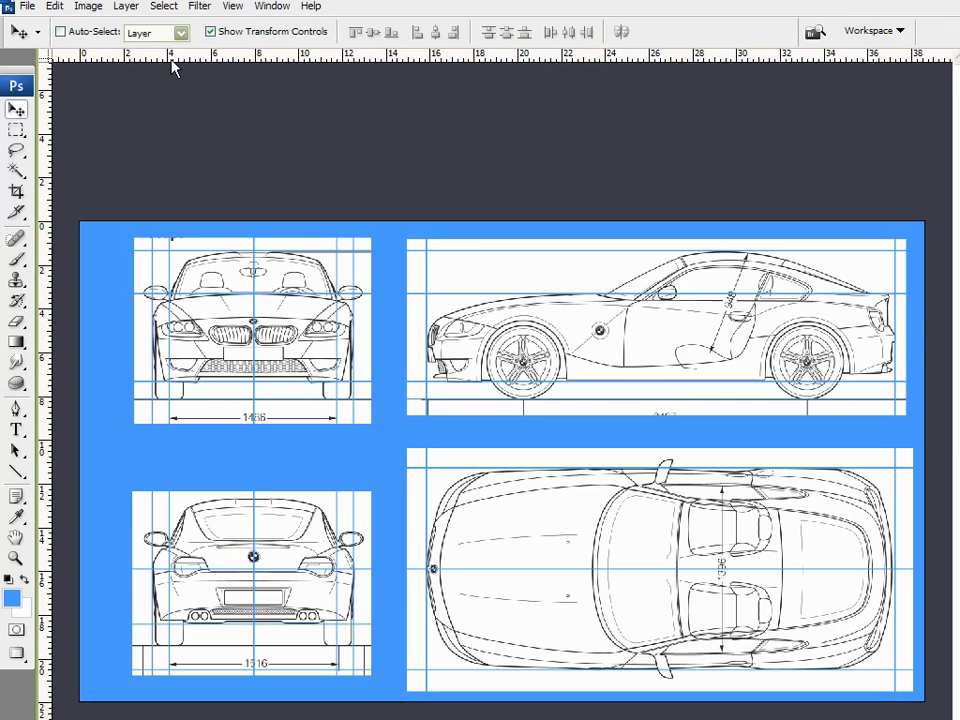
Save the blueprint as the JPEG file Test BP 2 at quality 9, replacing the existing file
click(27, 6)
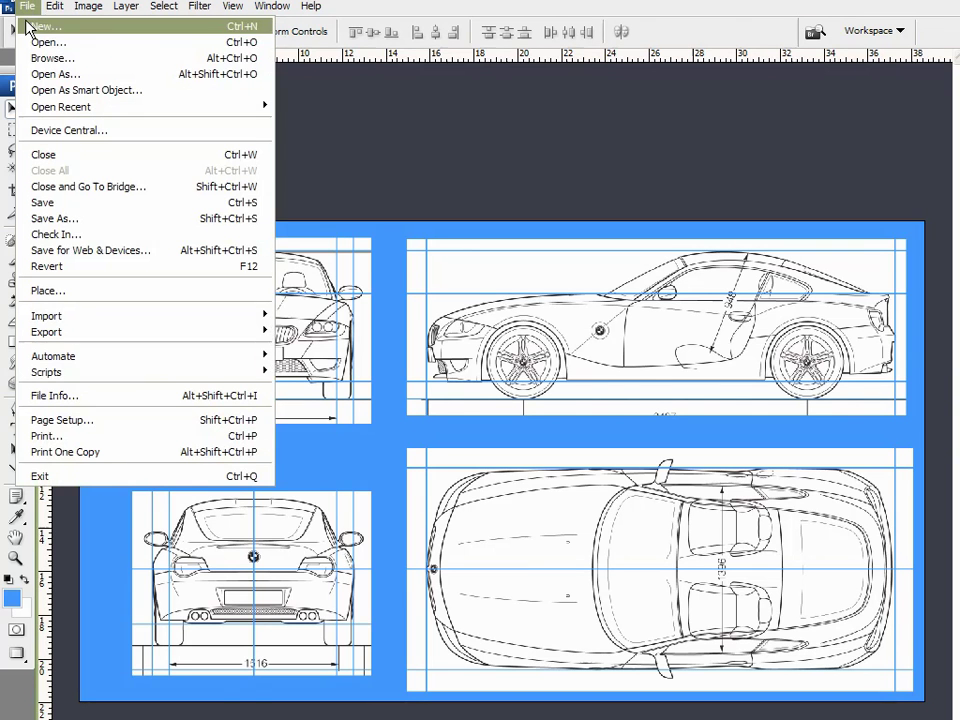
click(82, 218)
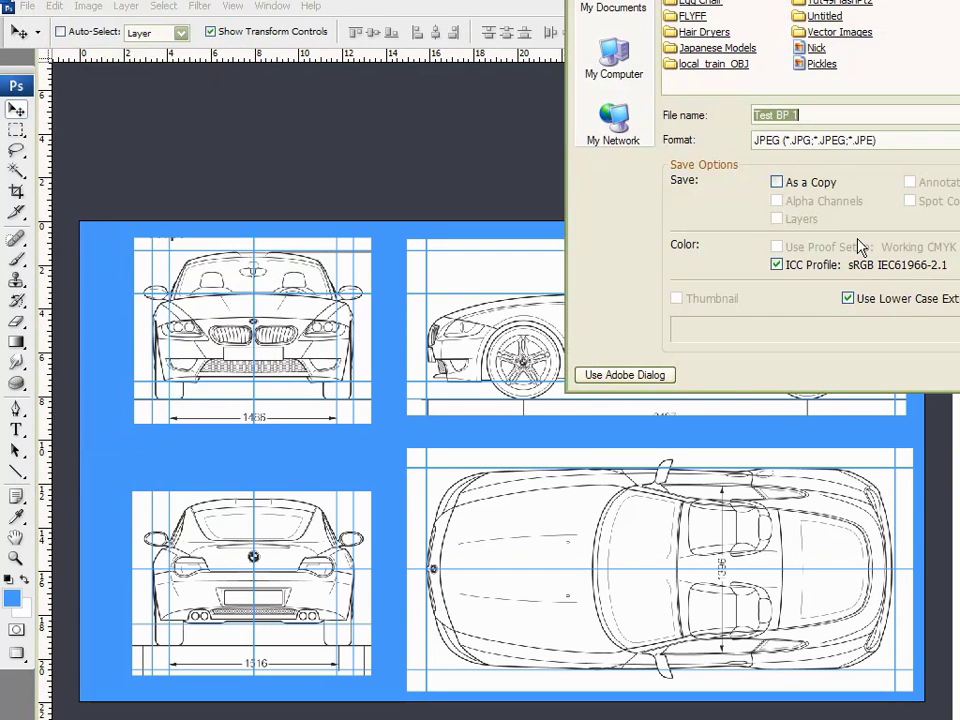
key(End)
key(Return)
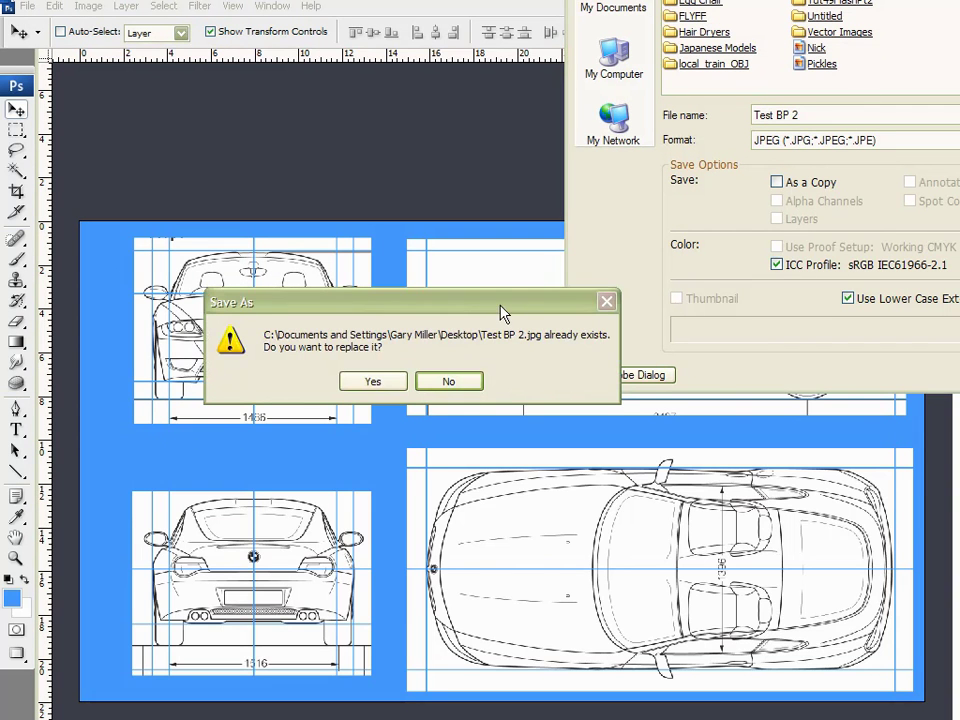
click(386, 384)
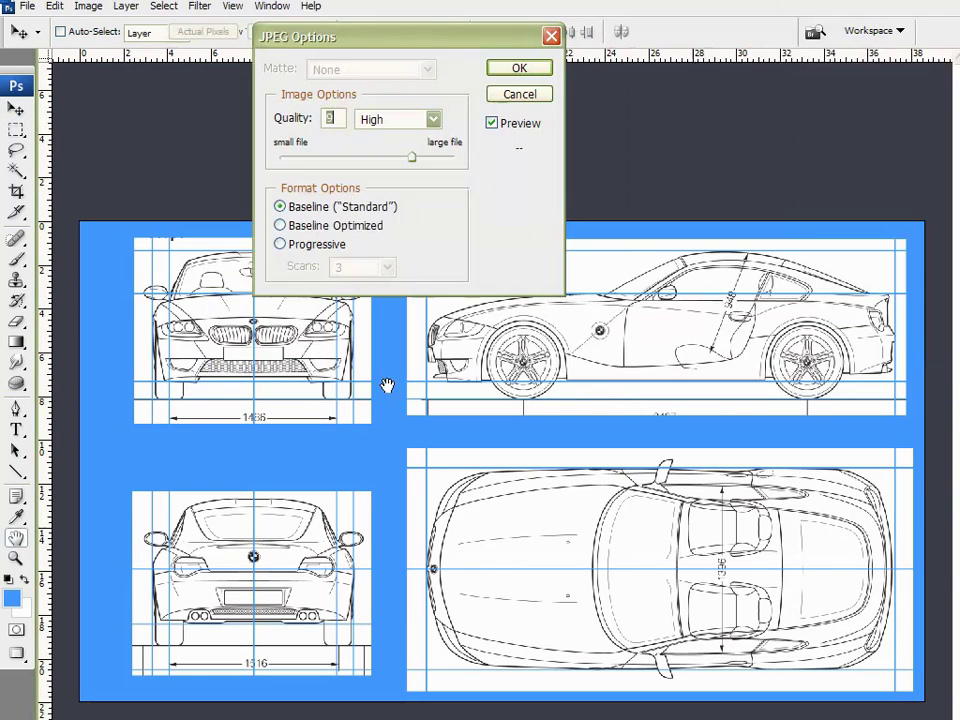
click(507, 66)
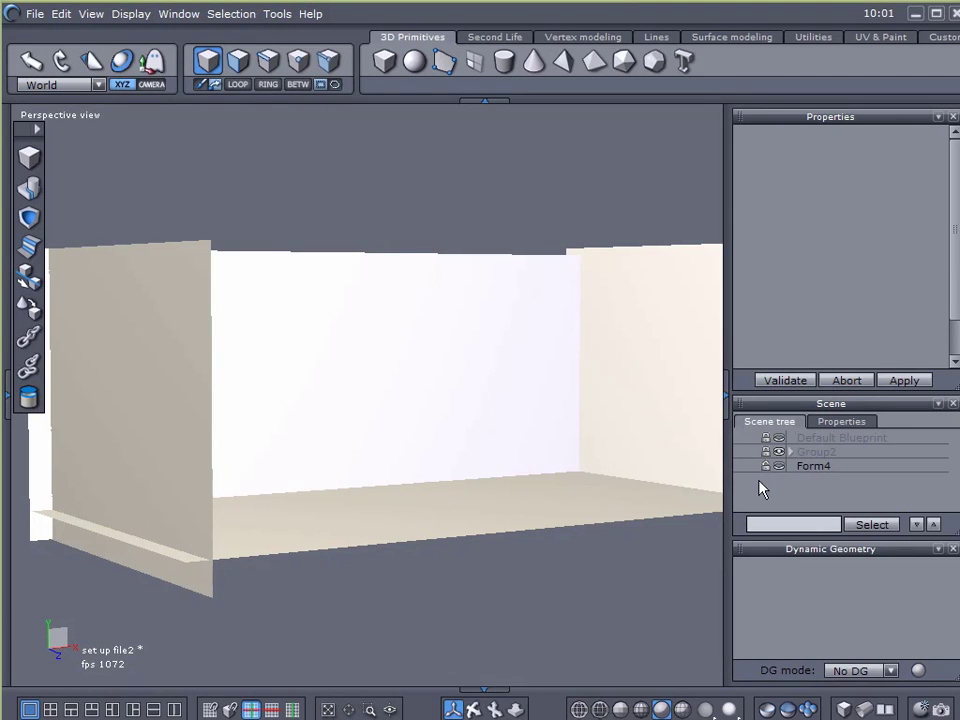
Switch to Hexagon, start an empty scene and display the vertical XY reference grid
drag(651, 501, 475, 570)
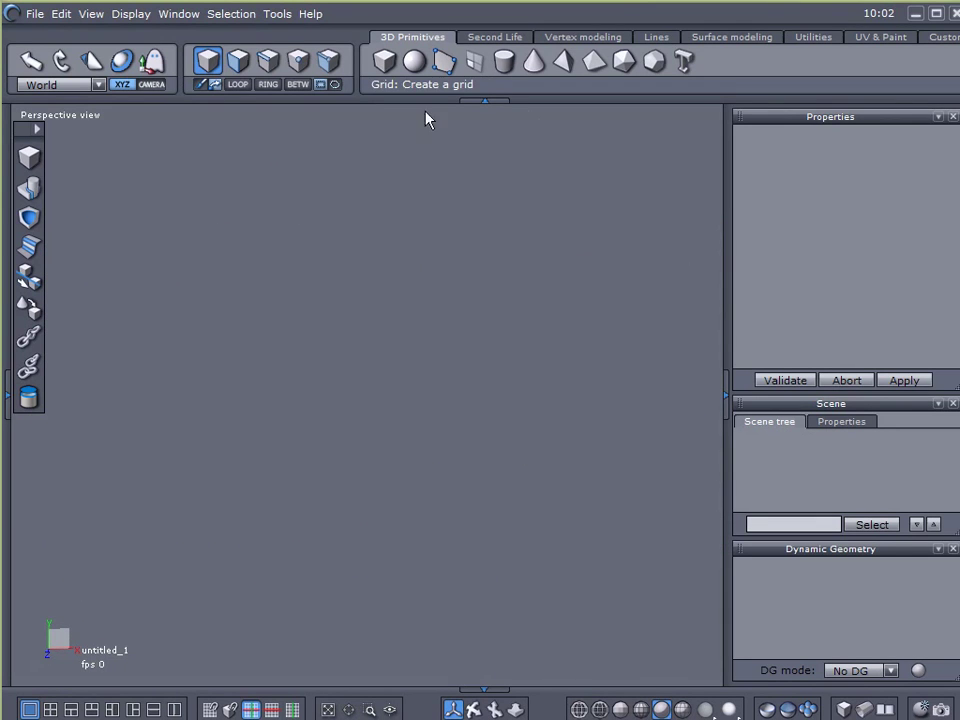
click(866, 423)
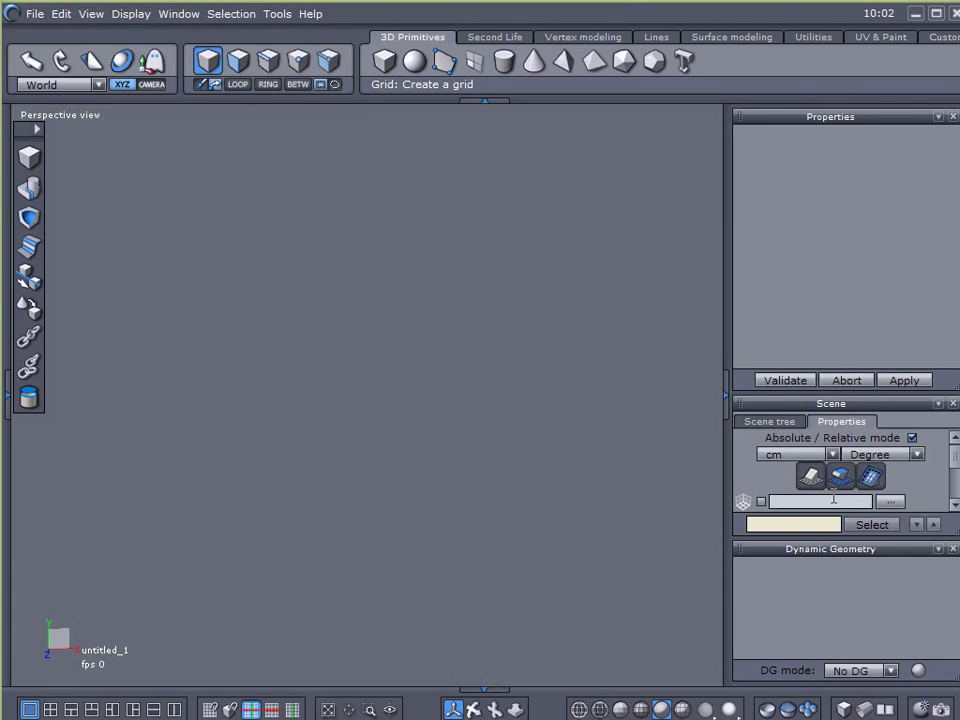
click(937, 550)
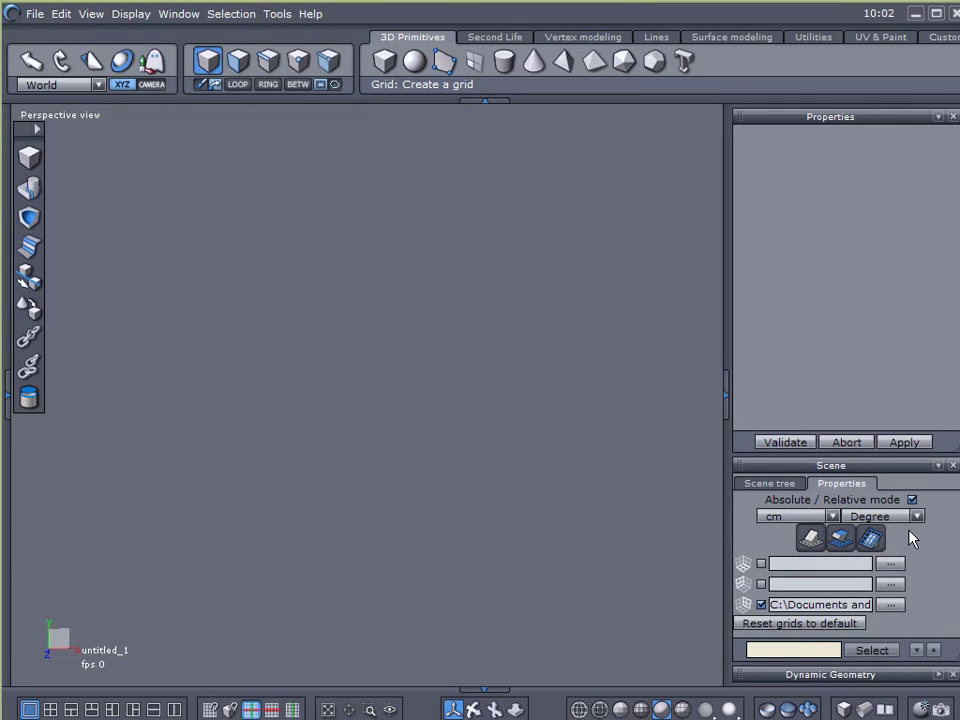
click(743, 605)
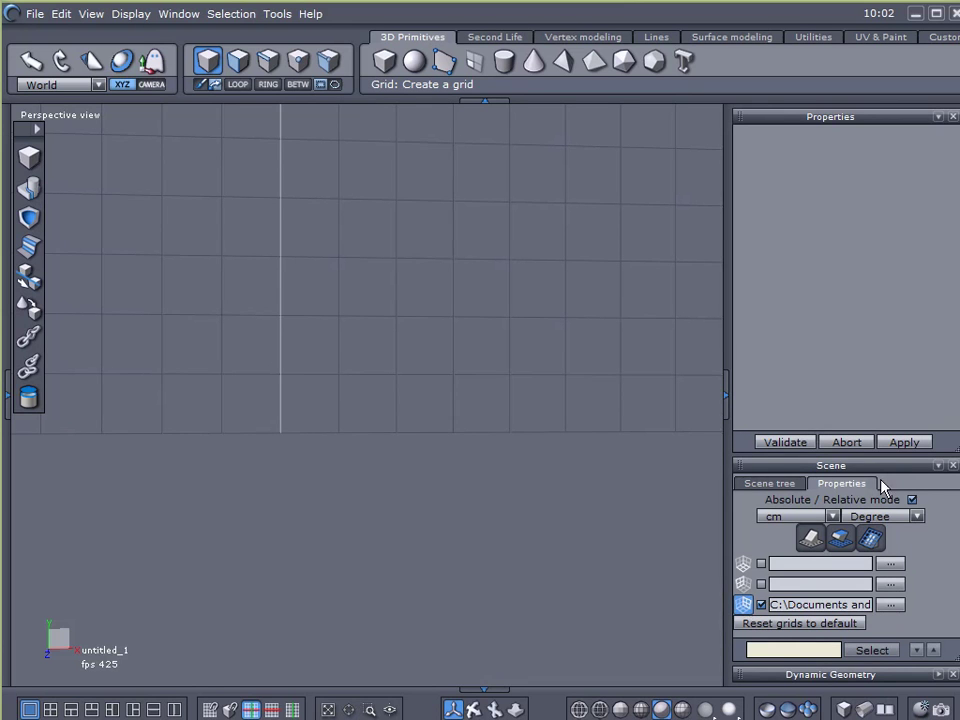
click(770, 482)
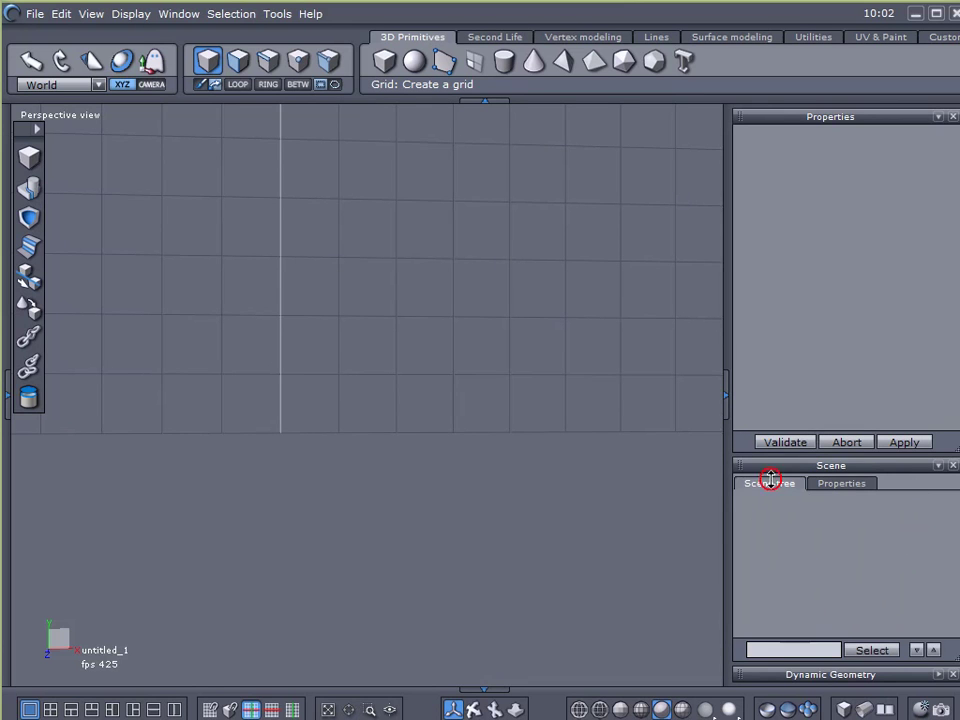
Create a flat grid primitive on the vertical reference plane with 50 divisions in U and 50 in V
click(477, 64)
drag(217, 203, 336, 459)
click(334, 455)
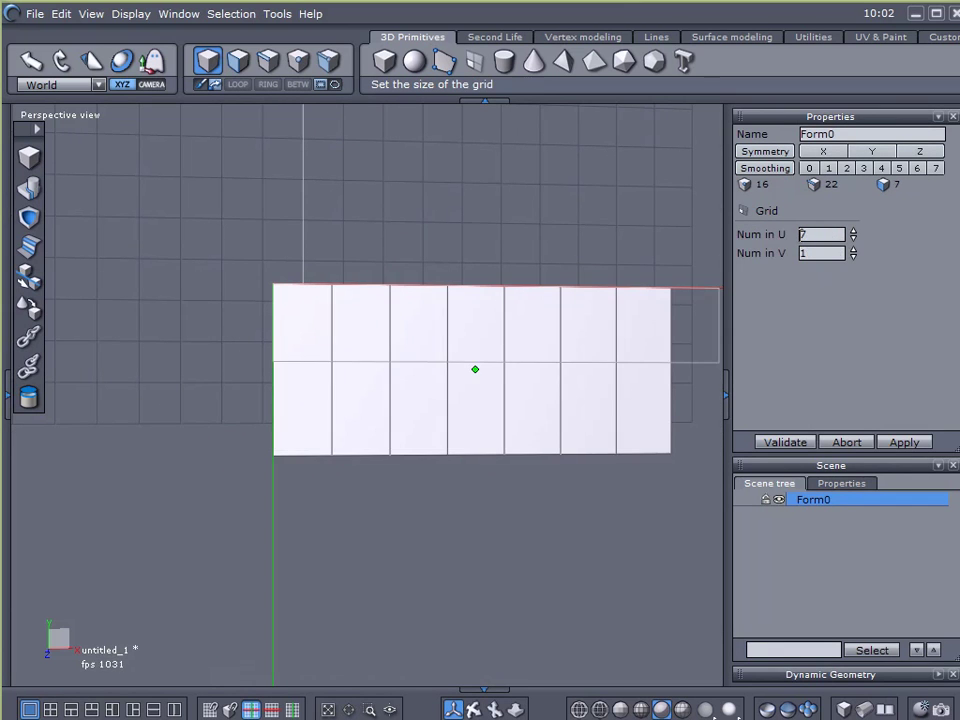
click(707, 240)
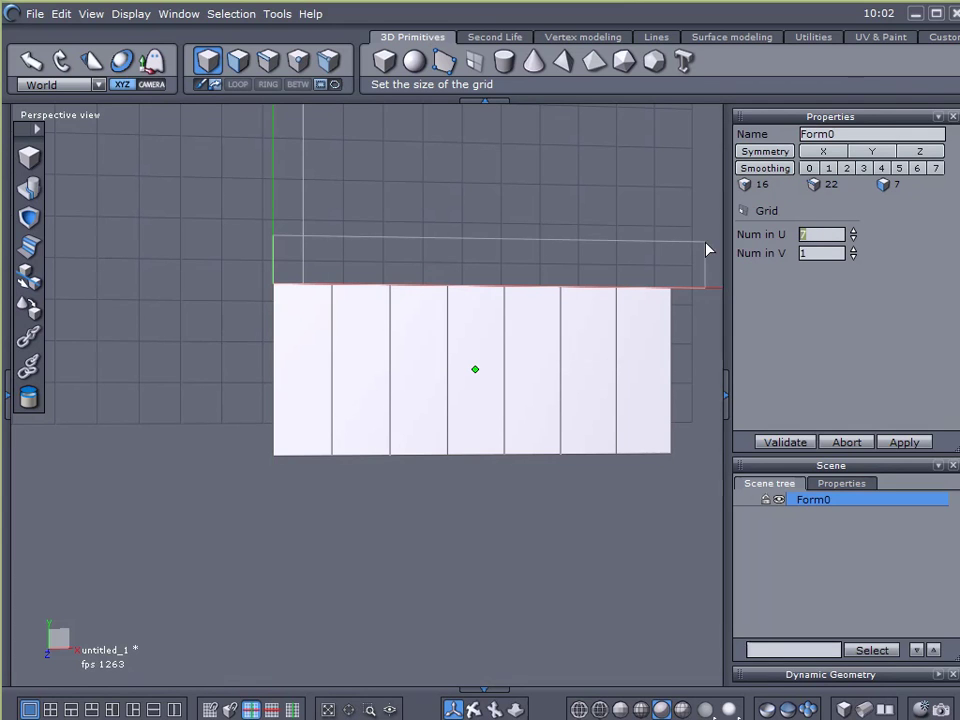
click(767, 257)
text(50)
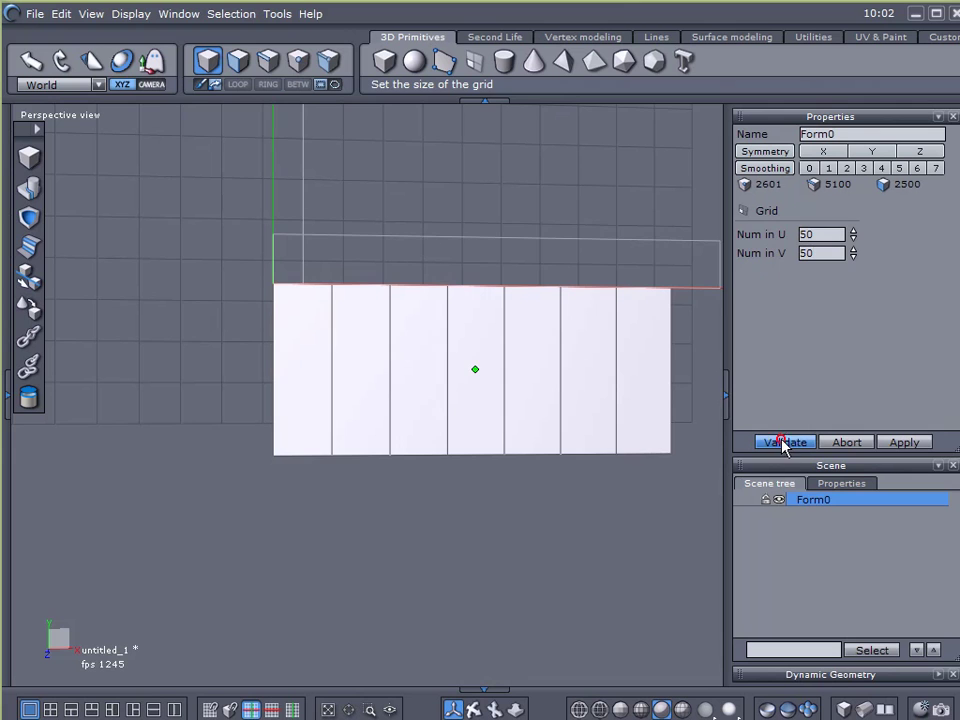
click(785, 441)
Scale the grid primitive down to about 17.7 by 51.5 and move it onto the reference grid at about Z -38
scroll(523, 388, down, 5)
drag(553, 455, 448, 366)
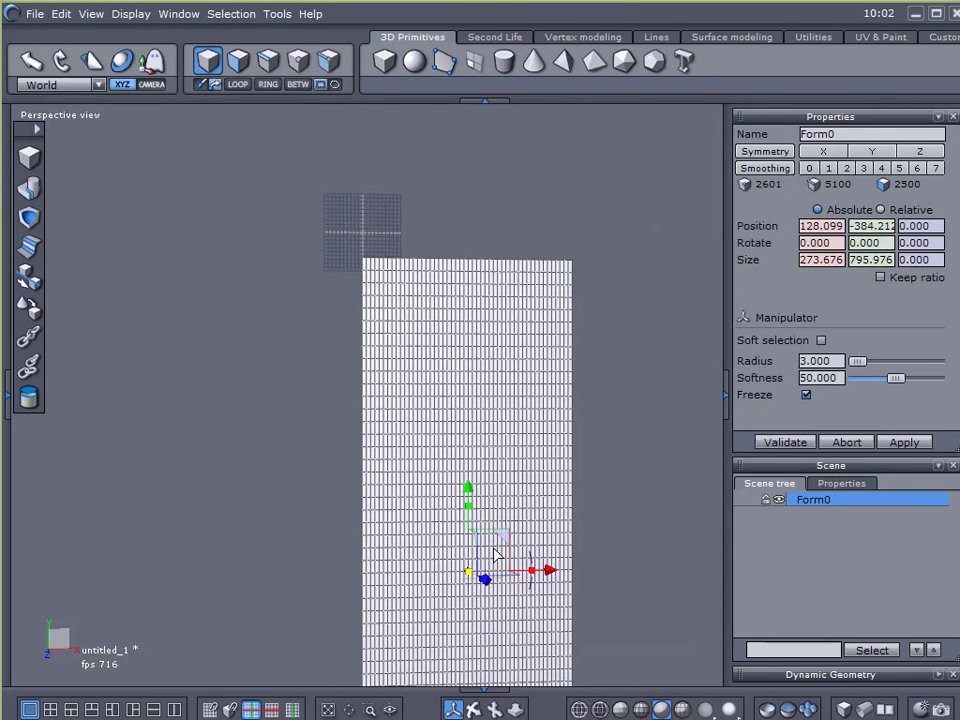
drag(559, 589, 375, 225)
scroll(327, 281, up, 5)
drag(323, 262, 369, 366)
scroll(424, 338, up, 5)
scroll(424, 338, down, 3)
drag(238, 418, 430, 325)
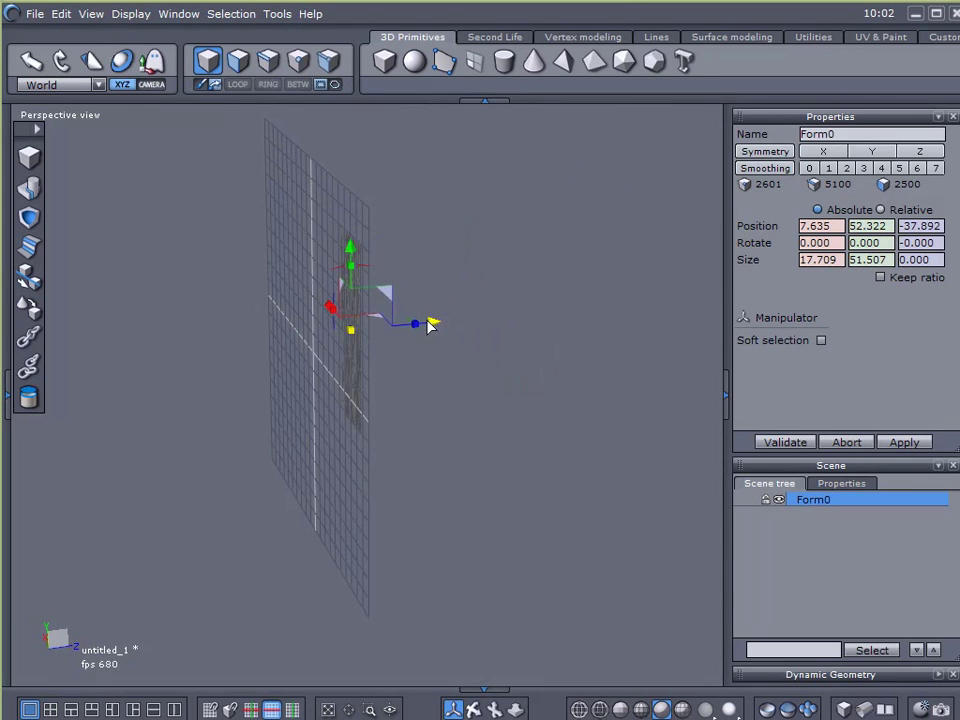
Move the grid primitive to about X -0.36 and Y 59.2, centring it on the vertical axis
drag(521, 341, 90, 325)
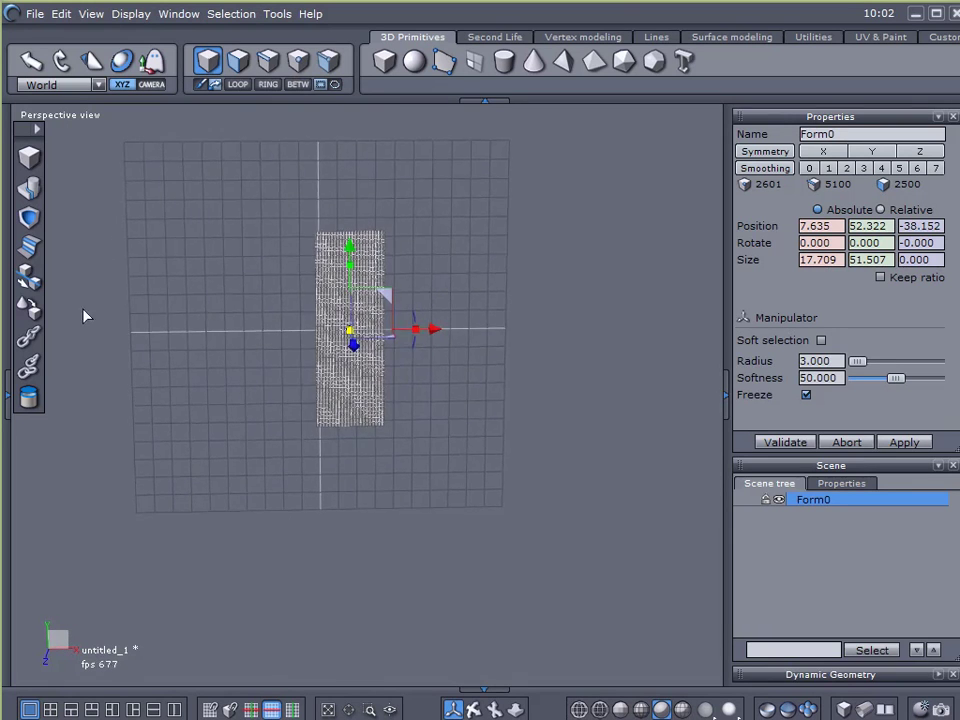
drag(386, 294, 354, 266)
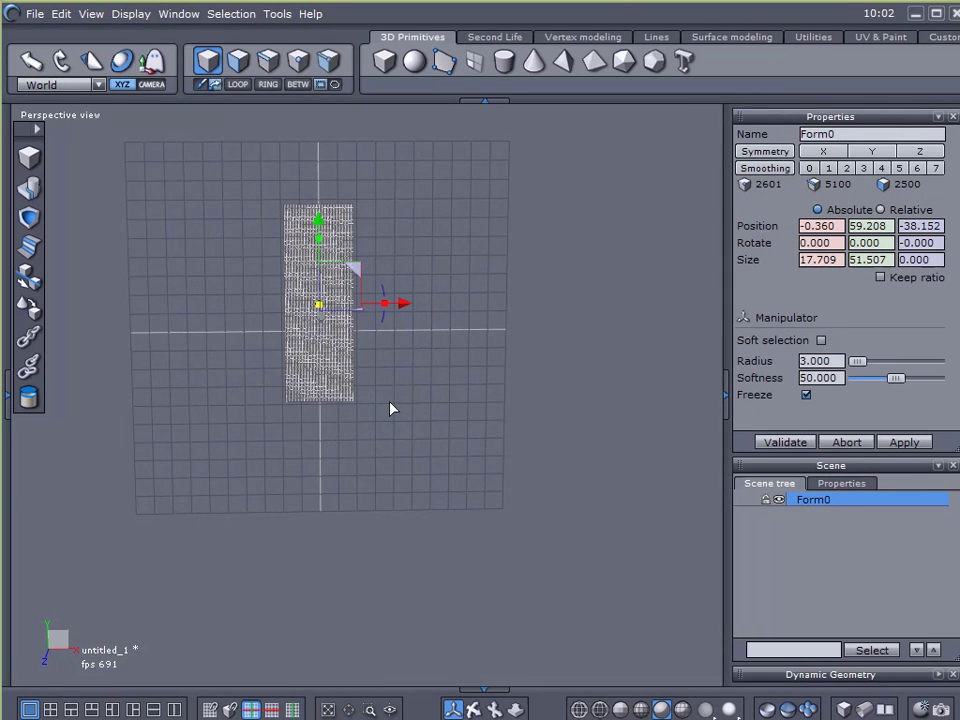
scroll(336, 328, up, 3)
scroll(321, 289, down, 1)
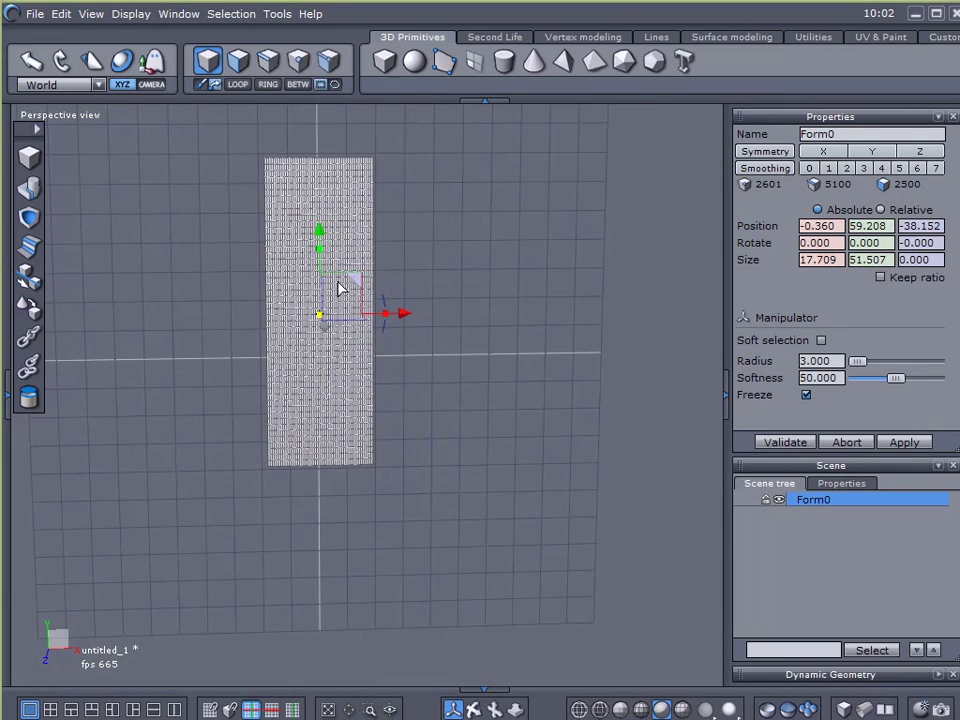
click(506, 262)
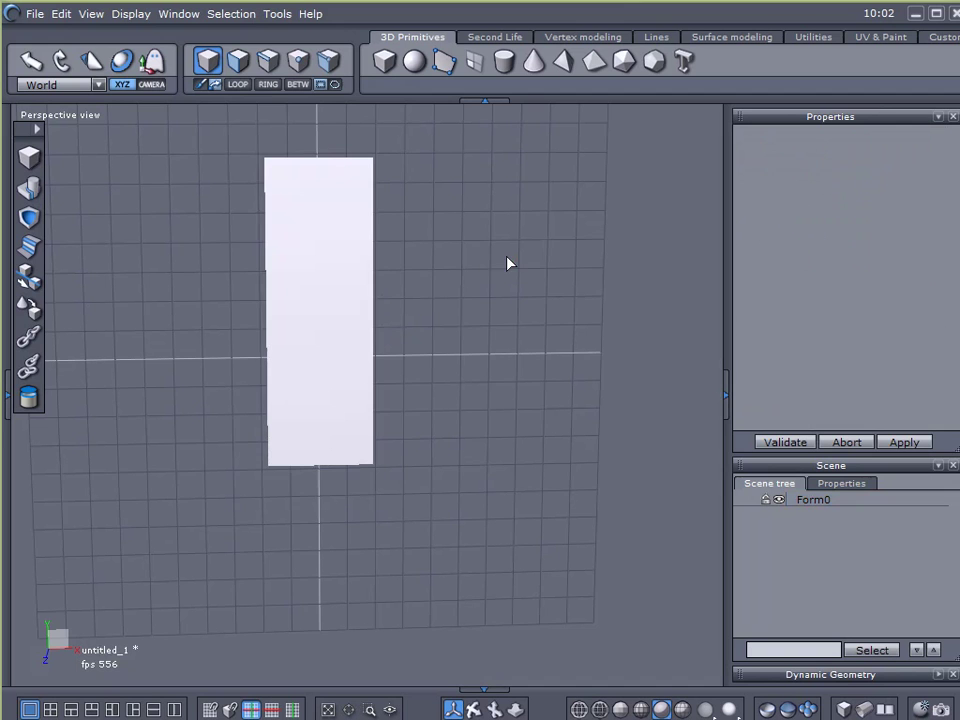
click(320, 266)
drag(338, 272, 536, 326)
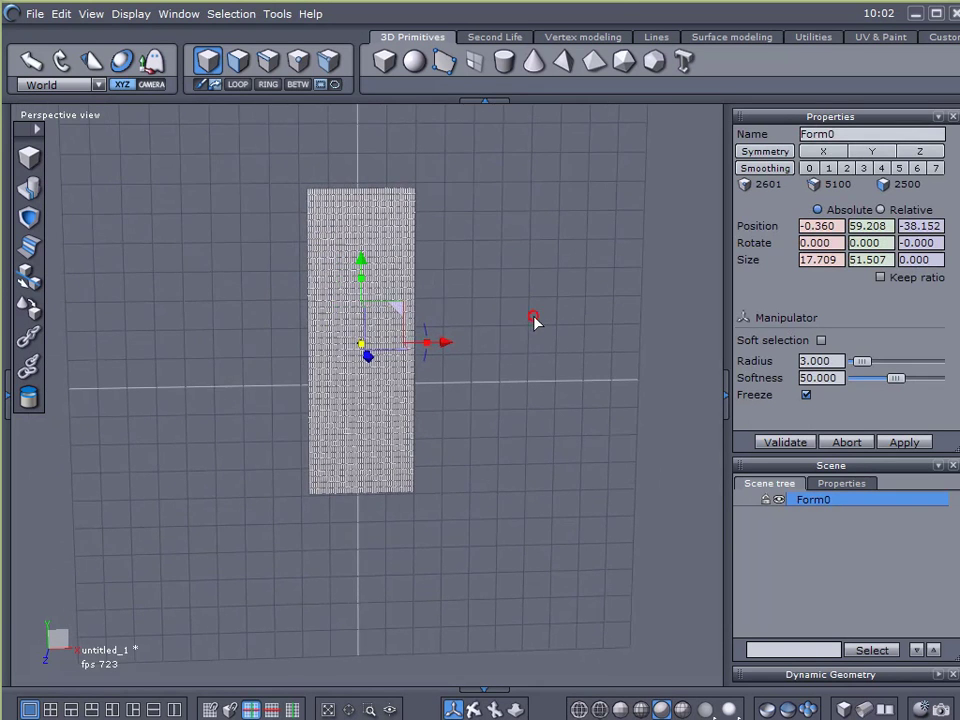
scroll(434, 311, up, 2)
scroll(568, 302, down, 1)
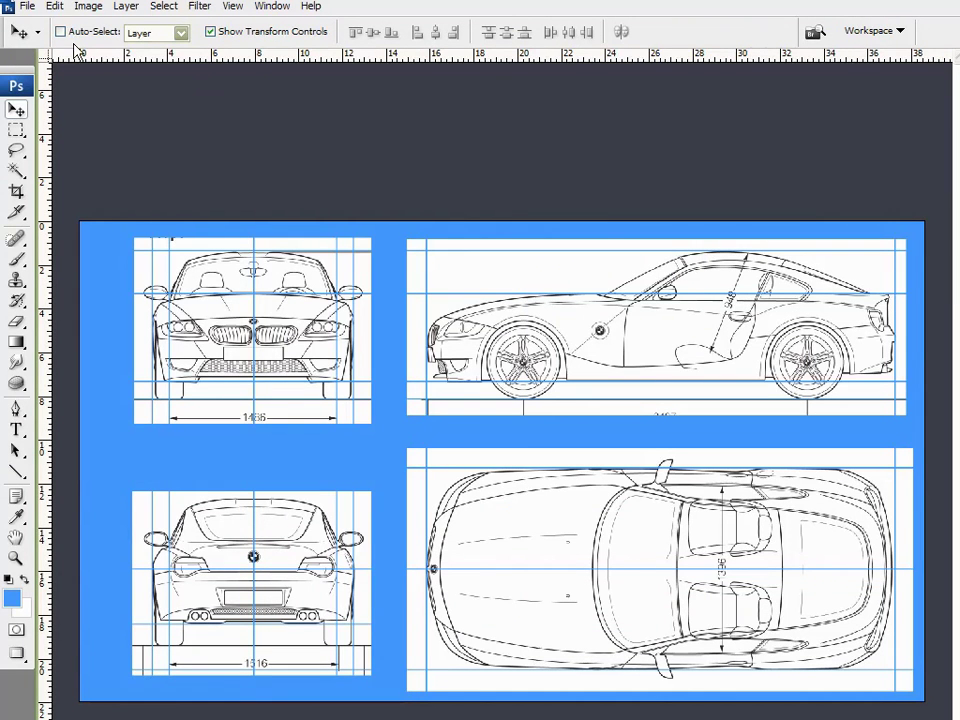
Switch to Photoshop and look up the pixel width and height of the blueprint image
click(84, 12)
click(86, 132)
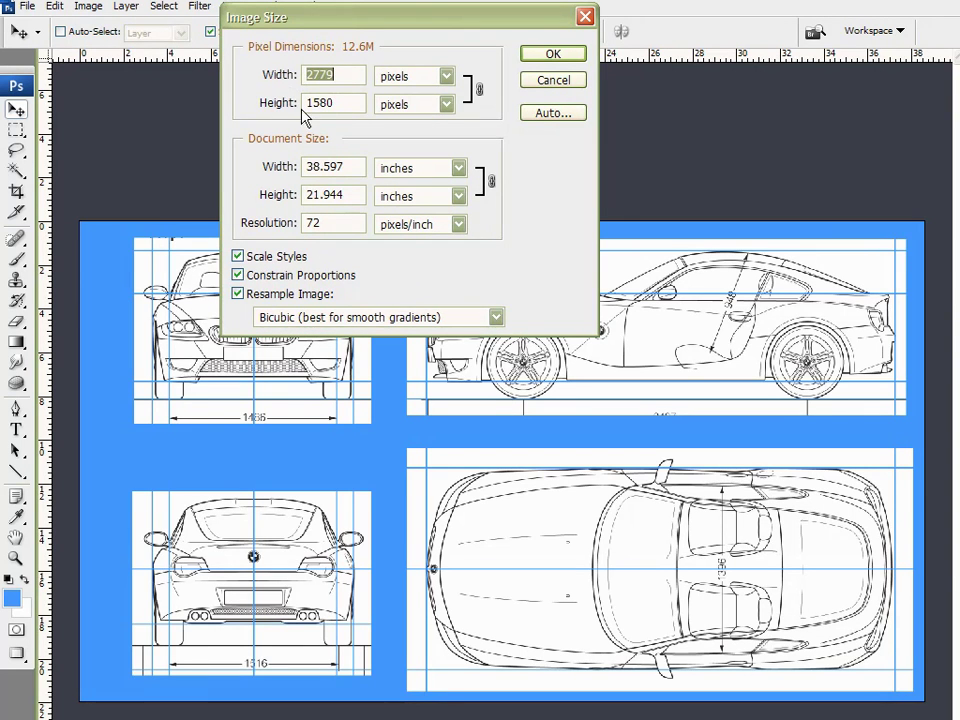
click(555, 82)
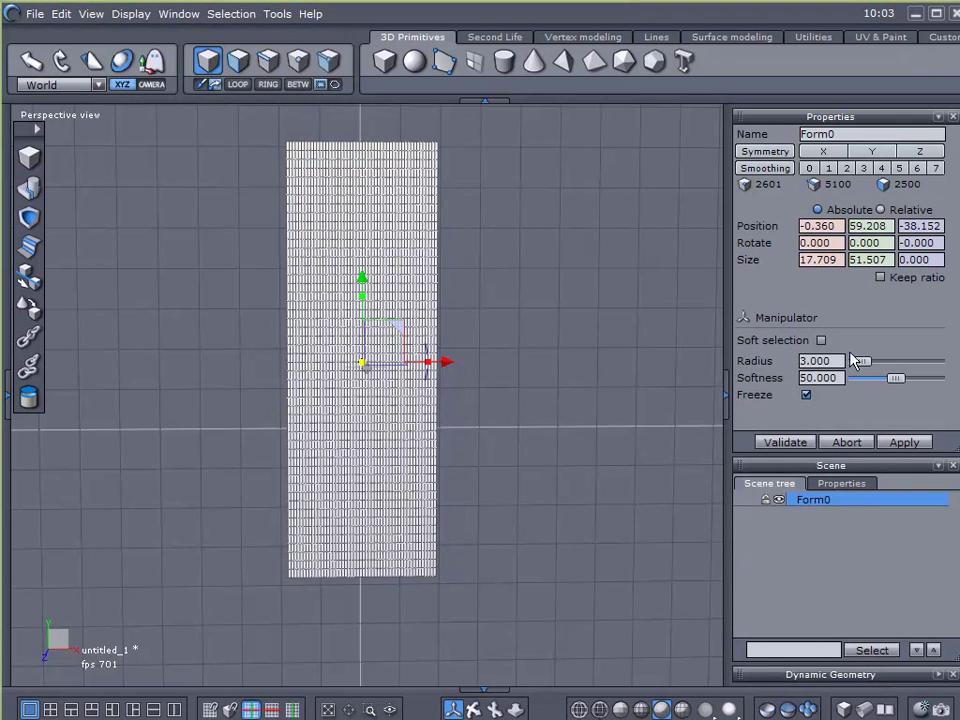
Switch back to Hexagon and set the grid primitive's size to 2779 in X and 1580 in Y
double_click(838, 259)
text(2779.000)
key(Tab)
text(1580)
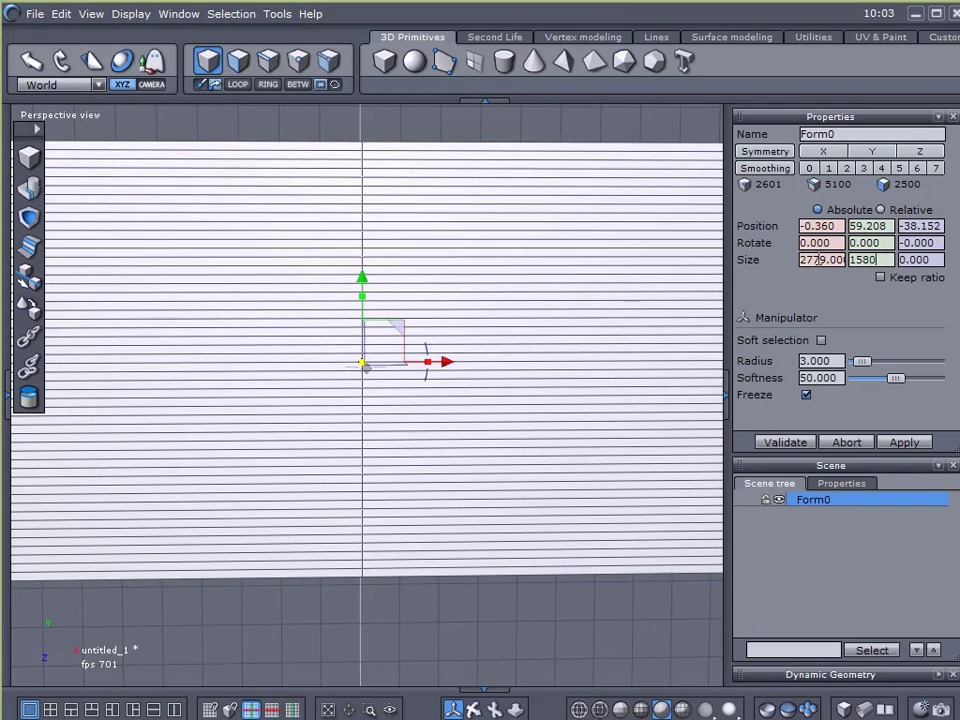
key(Return)
Scale the plane down proportionally to about 97.6 by 55.5 and move it back to about Z -48.5
scroll(327, 400, down, 8)
scroll(374, 468, up, 3)
drag(264, 402, 262, 400)
scroll(200, 428, down, 4)
drag(508, 369, 272, 468)
scroll(371, 424, up, 3)
scroll(371, 420, up, 2)
drag(371, 420, 361, 509)
drag(205, 518, 398, 373)
drag(456, 436, 229, 437)
drag(418, 512, 450, 500)
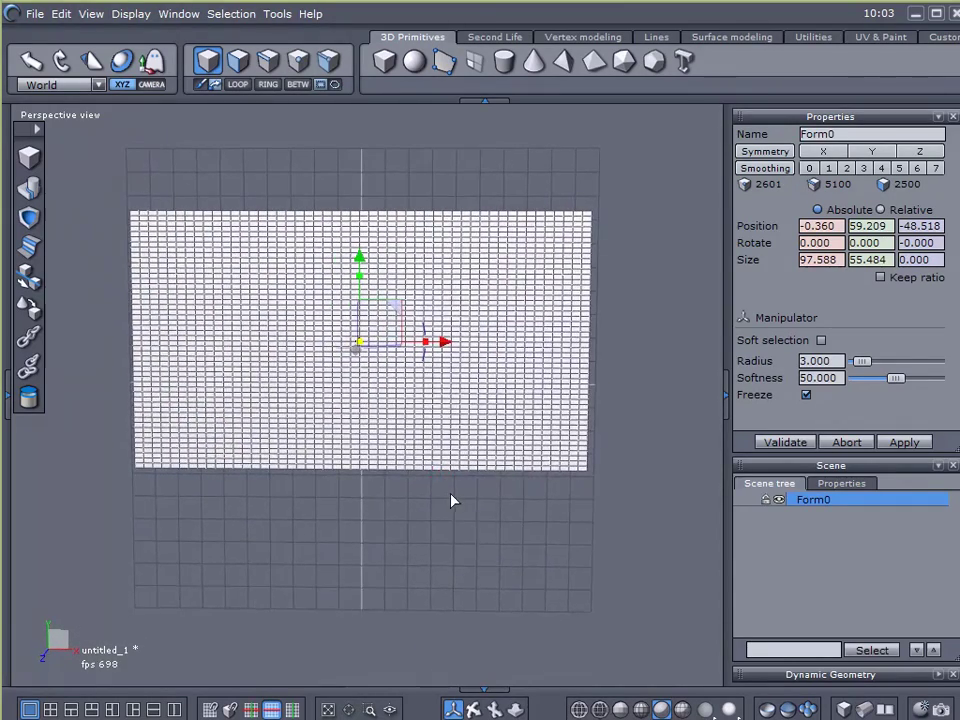
drag(380, 512, 411, 476)
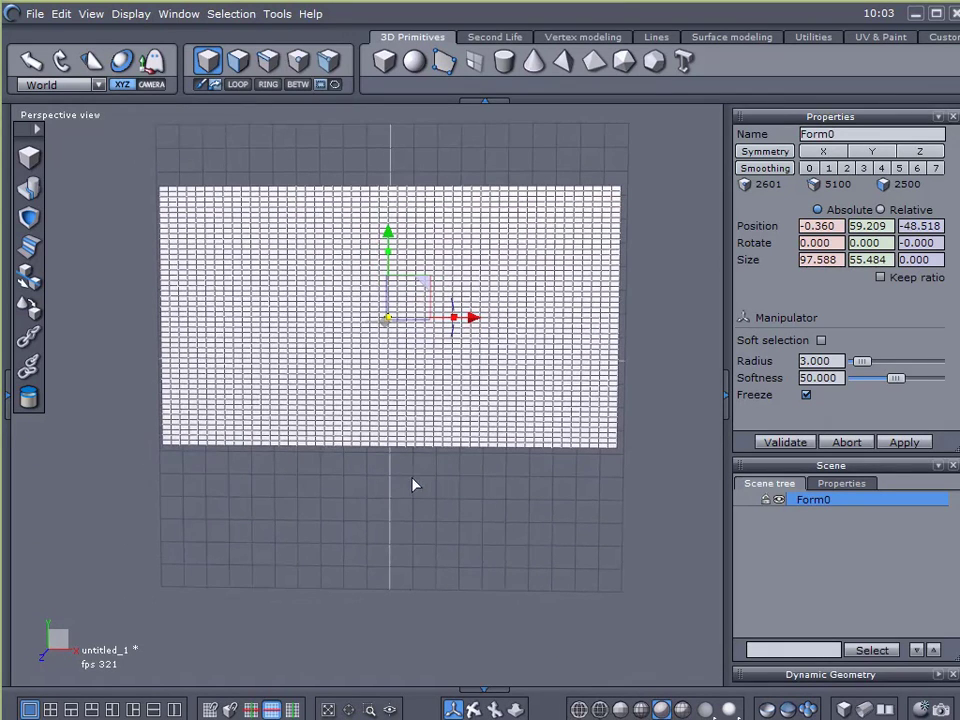
Create a new material for the plane and load the blueprint picture as its texture image
click(6, 404)
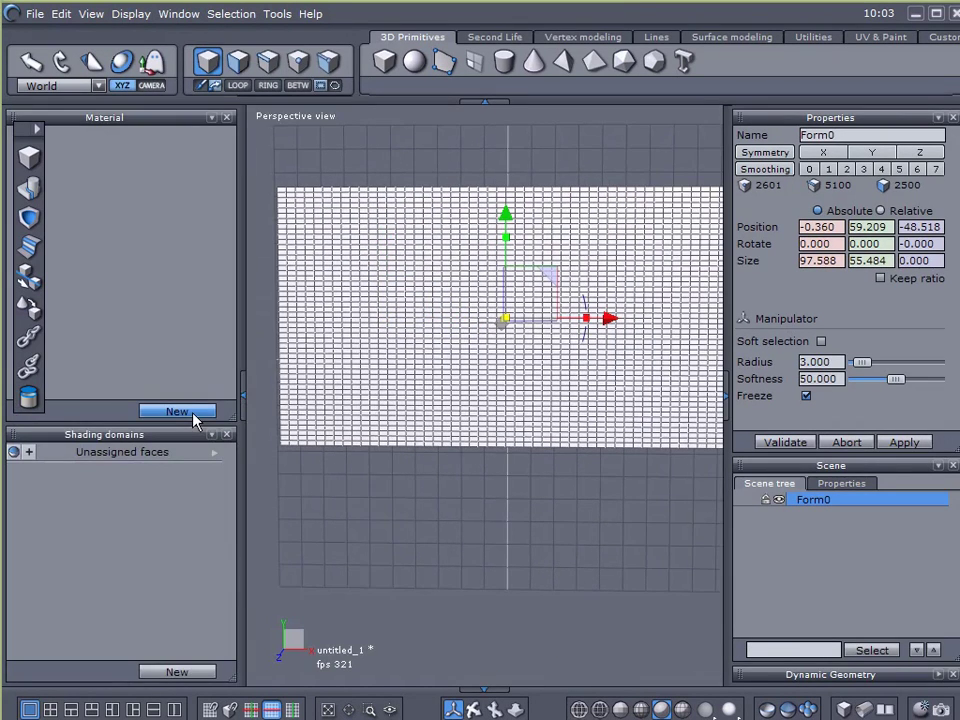
click(193, 414)
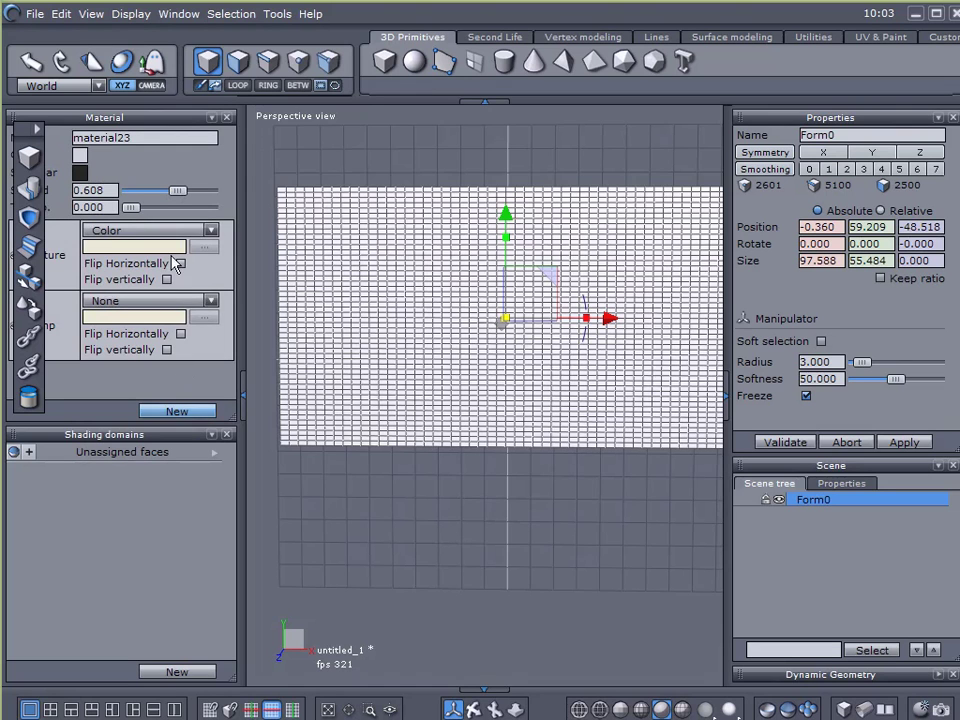
click(211, 232)
click(139, 258)
scroll(505, 356, down, 5)
double_click(405, 311)
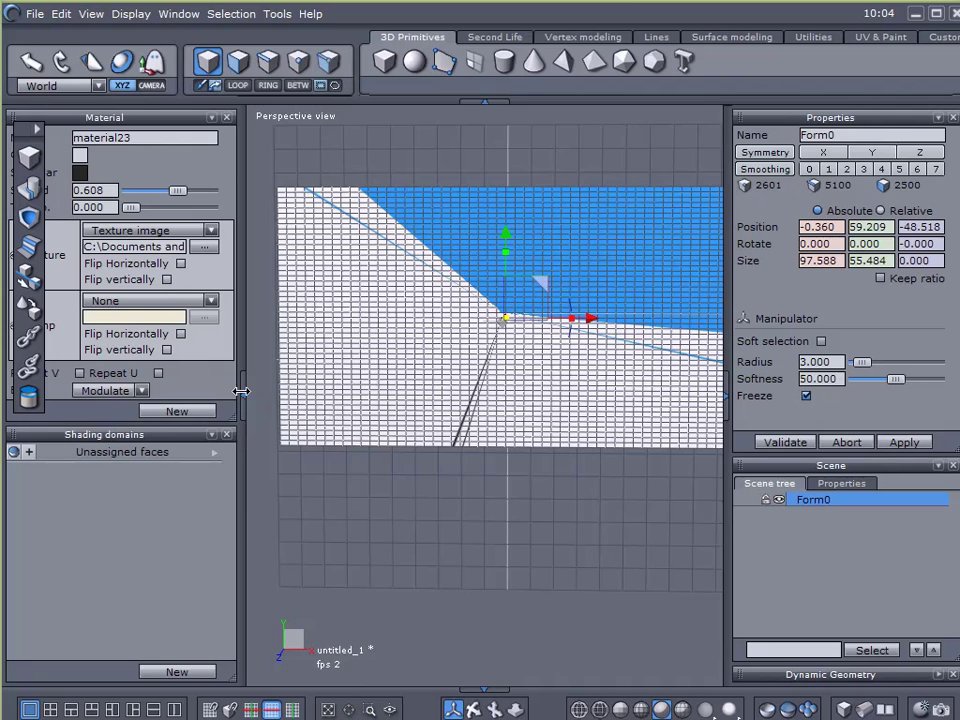
Apply a planar UV projection to the plane for the blueprint texture and validate it
click(244, 391)
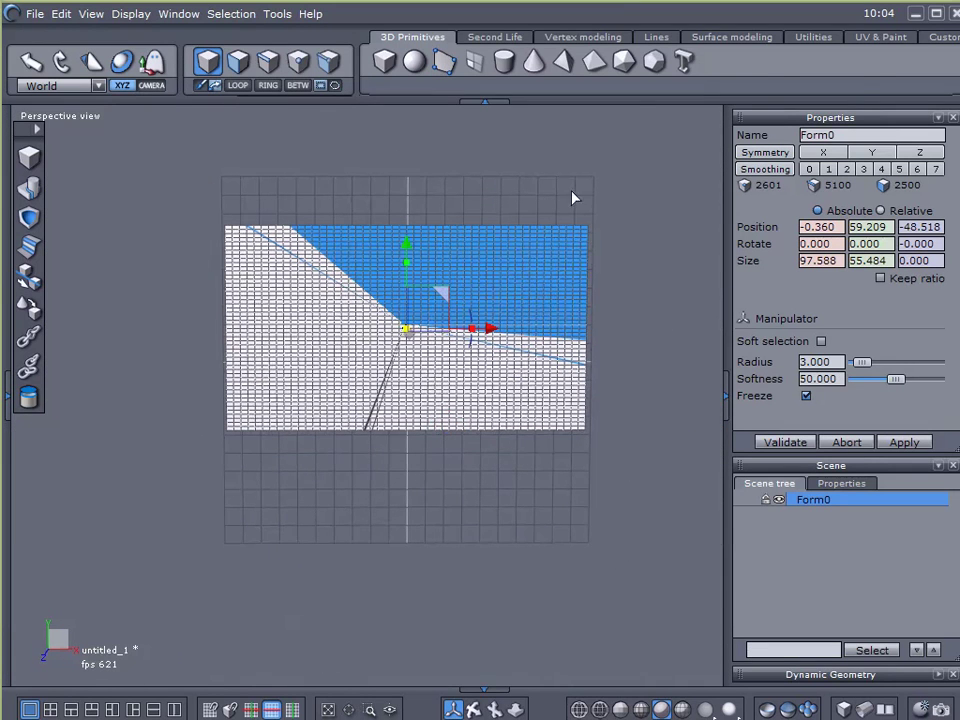
click(880, 40)
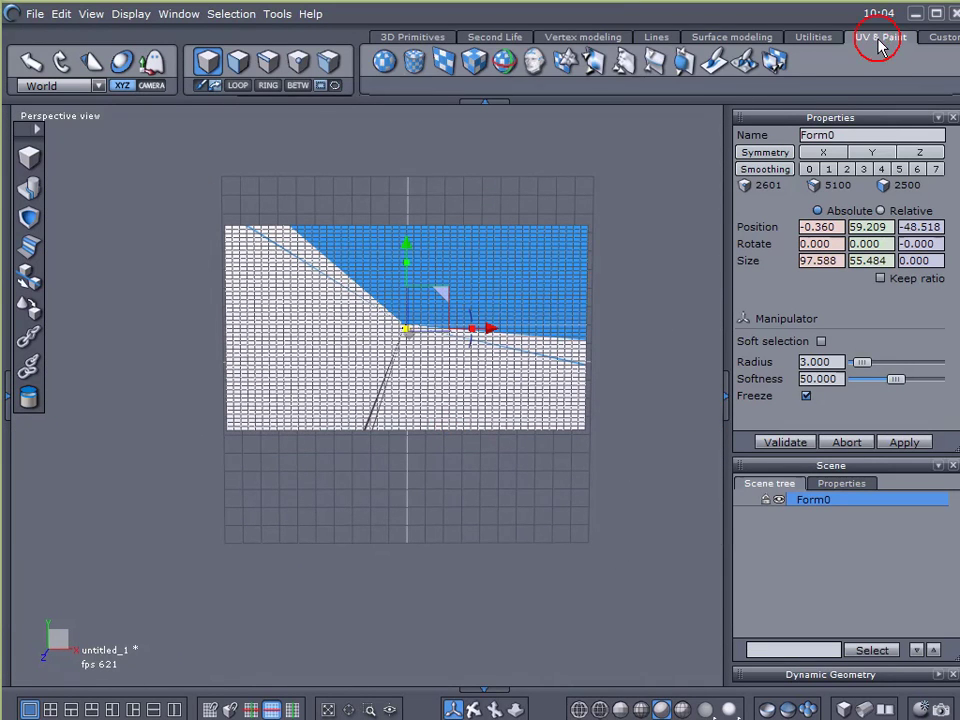
click(534, 64)
click(781, 443)
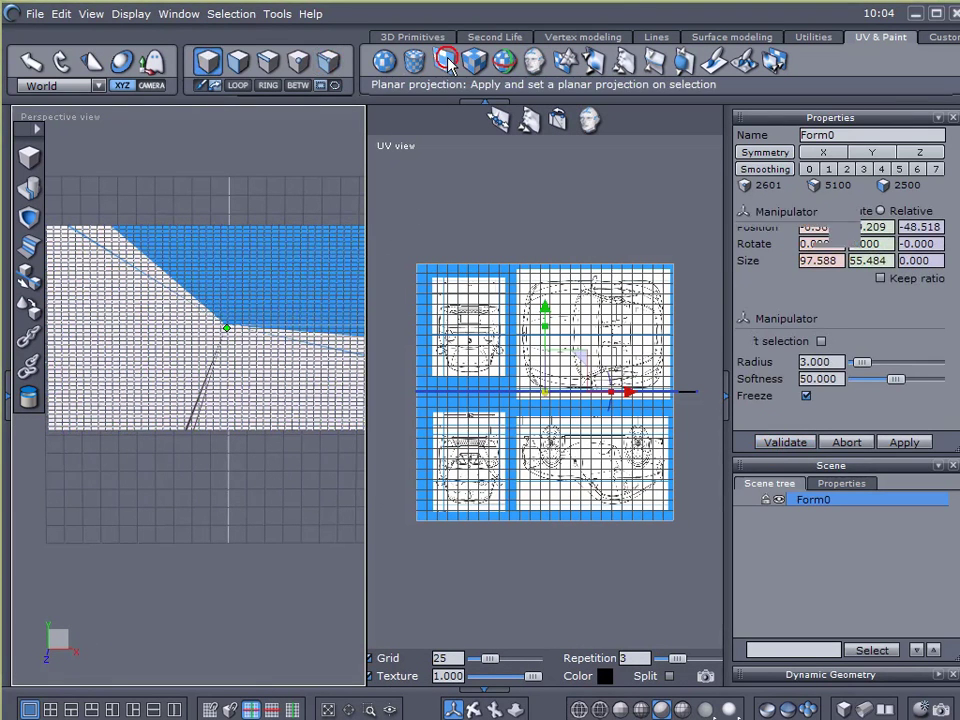
click(449, 63)
click(797, 447)
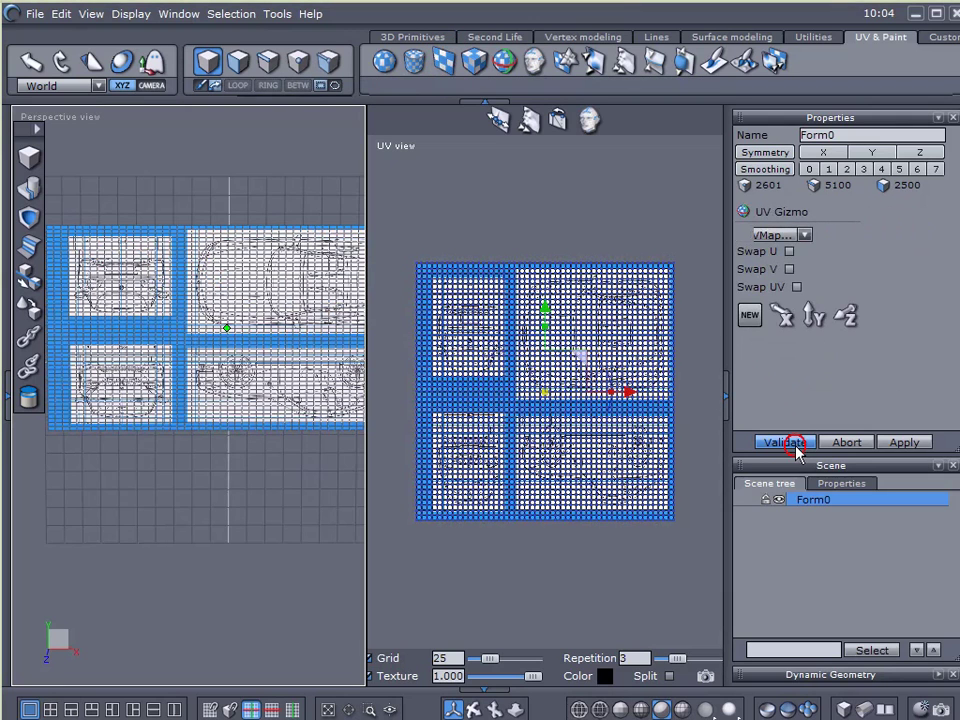
Return to a single perspective view and deselect the plane to examine the orientation of the mapped blueprints
click(29, 709)
click(851, 549)
scroll(500, 328, up, 4)
scroll(500, 328, down, 2)
drag(499, 327, 527, 343)
drag(493, 401, 491, 400)
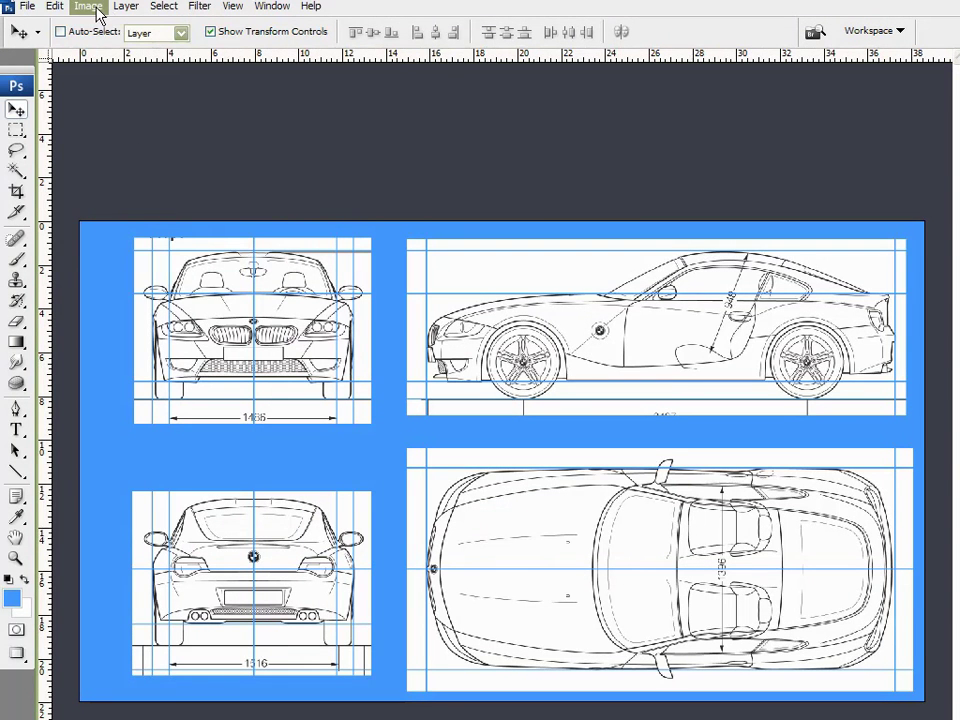
Switch to Photoshop, try flipping the blueprint layer vertically, and undo the flip
click(90, 7)
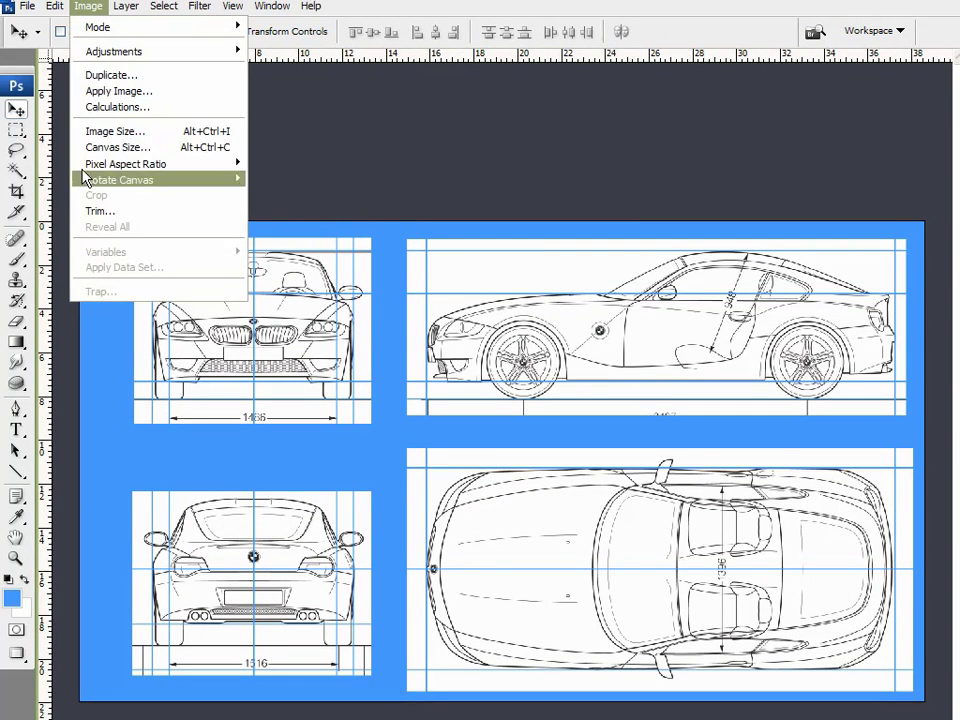
mouse_move(50, 8)
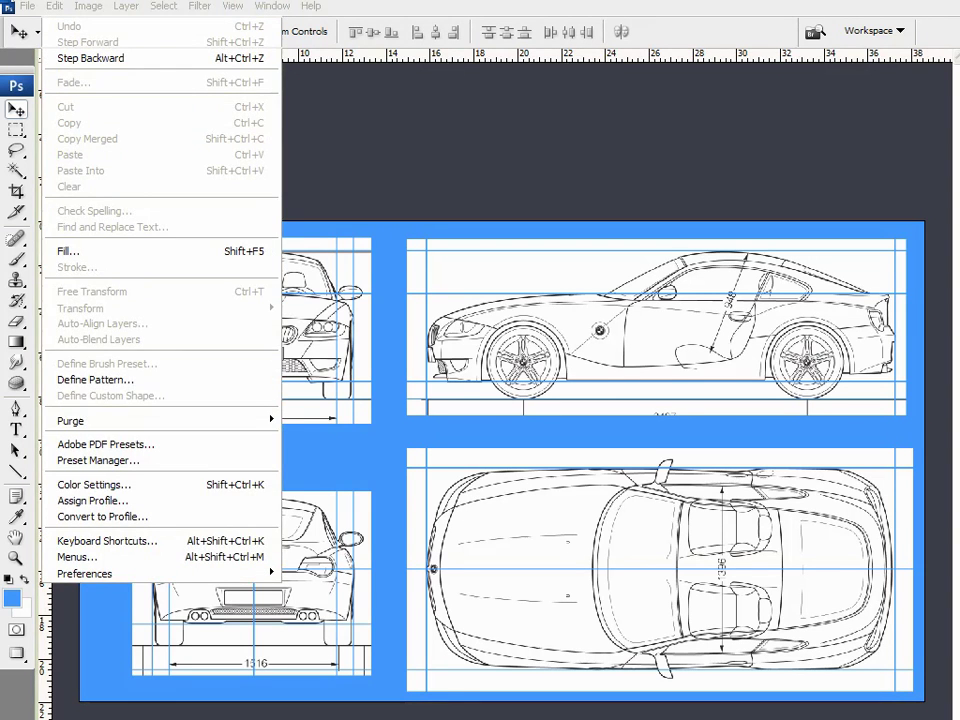
click(53, 6)
mouse_move(88, 309)
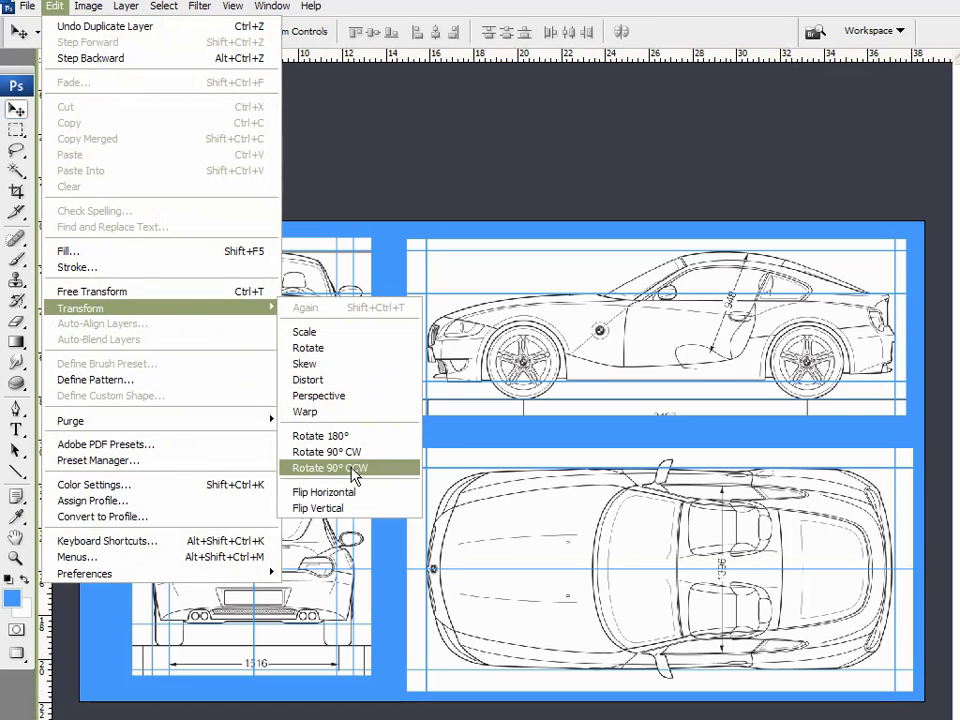
click(350, 507)
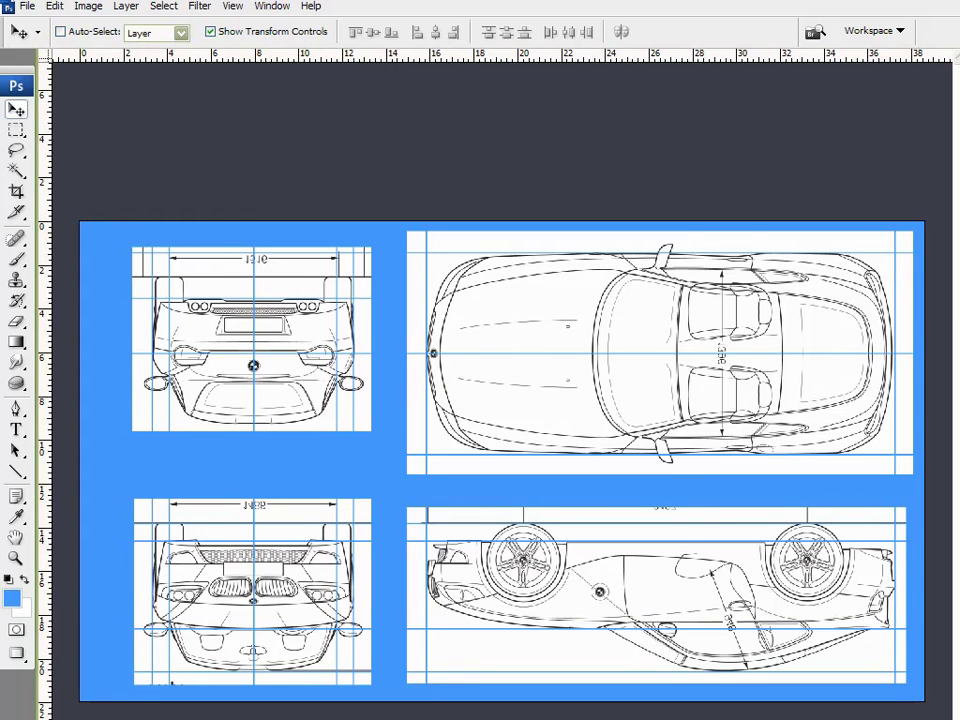
key(ctrl+z)
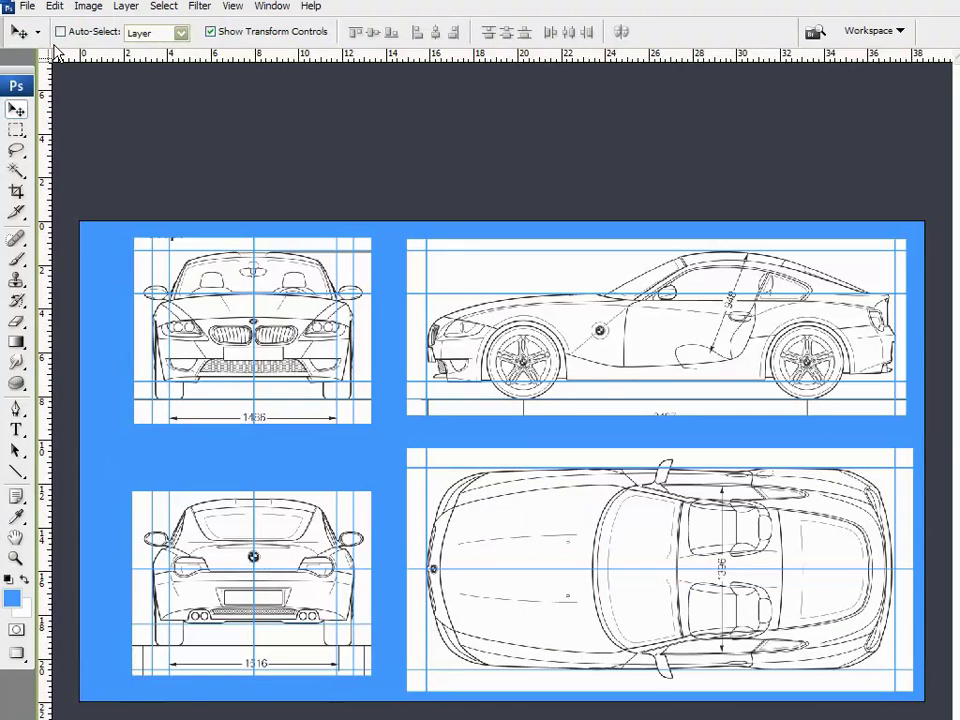
Flip the blueprint layer vertically with the Transform command
click(53, 7)
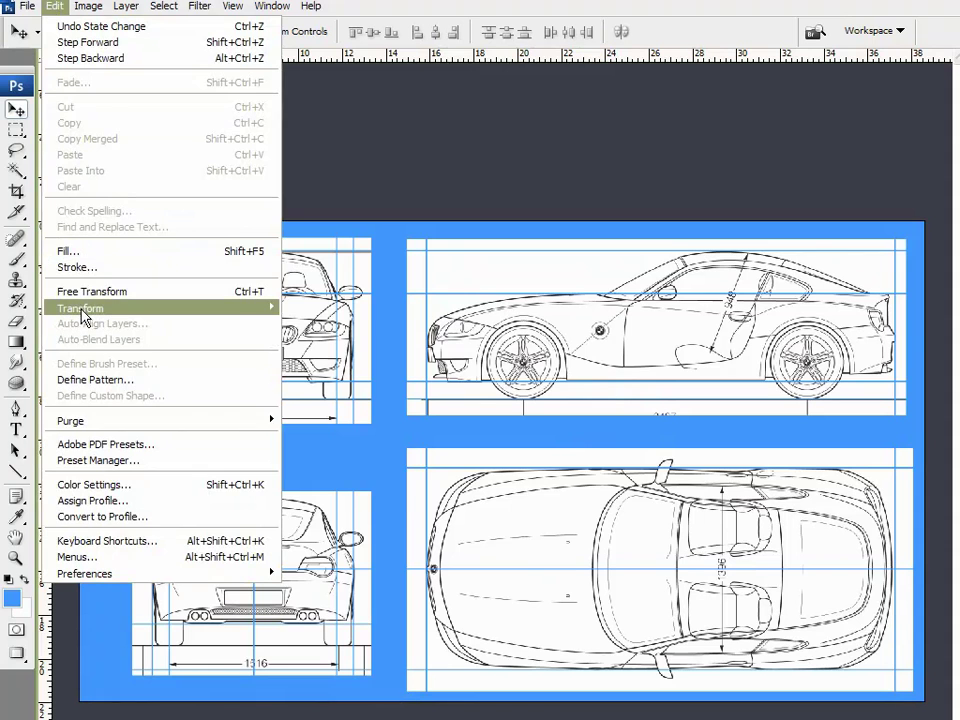
mouse_move(64, 307)
click(322, 506)
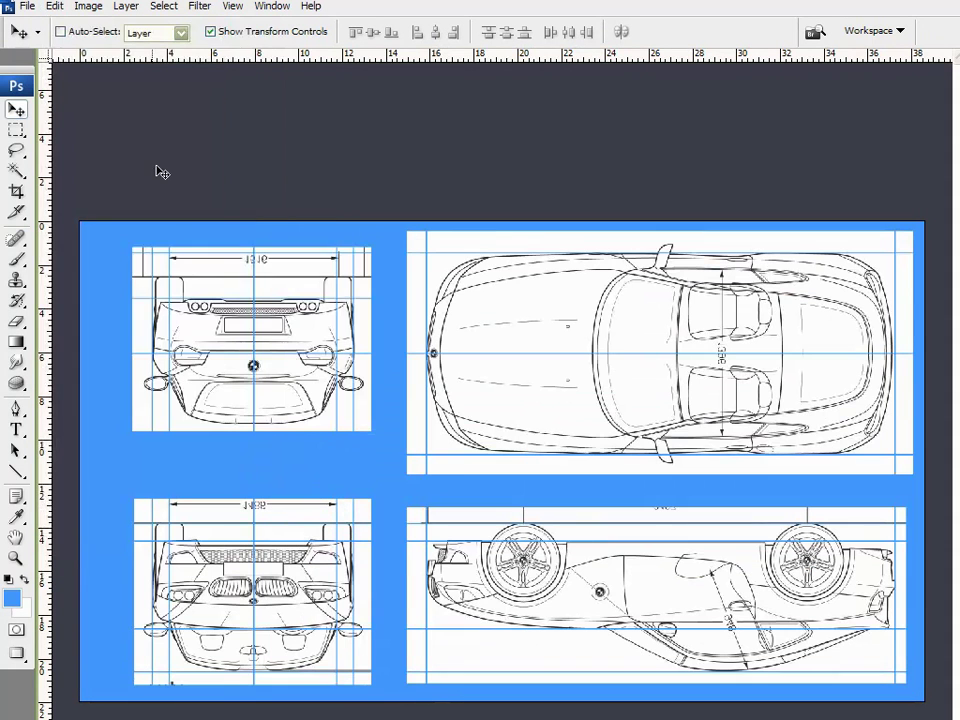
click(26, 6)
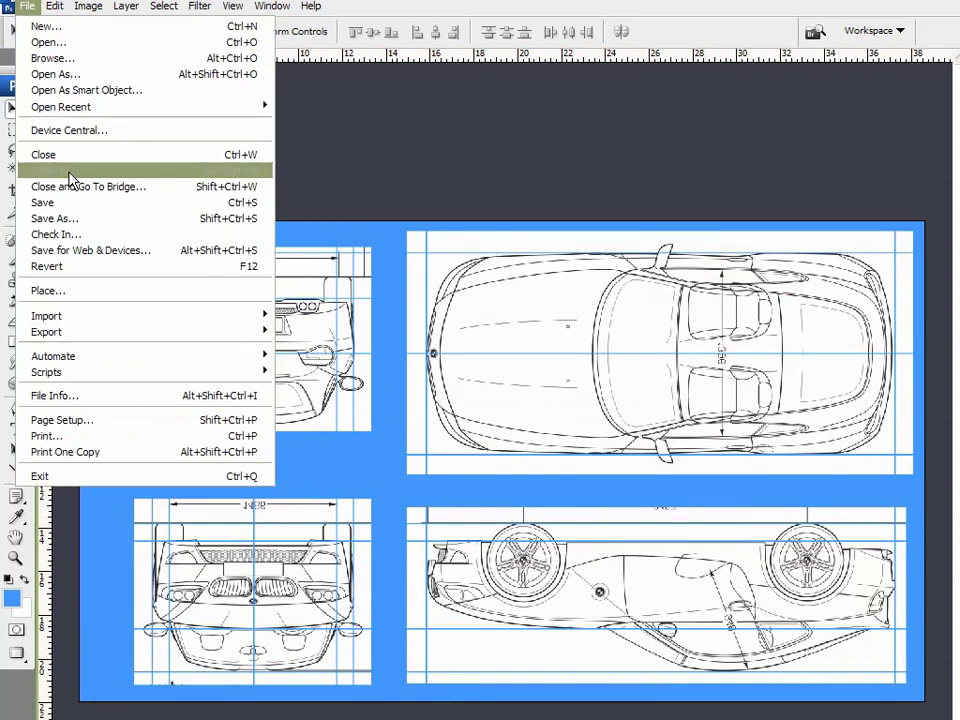
click(94, 236)
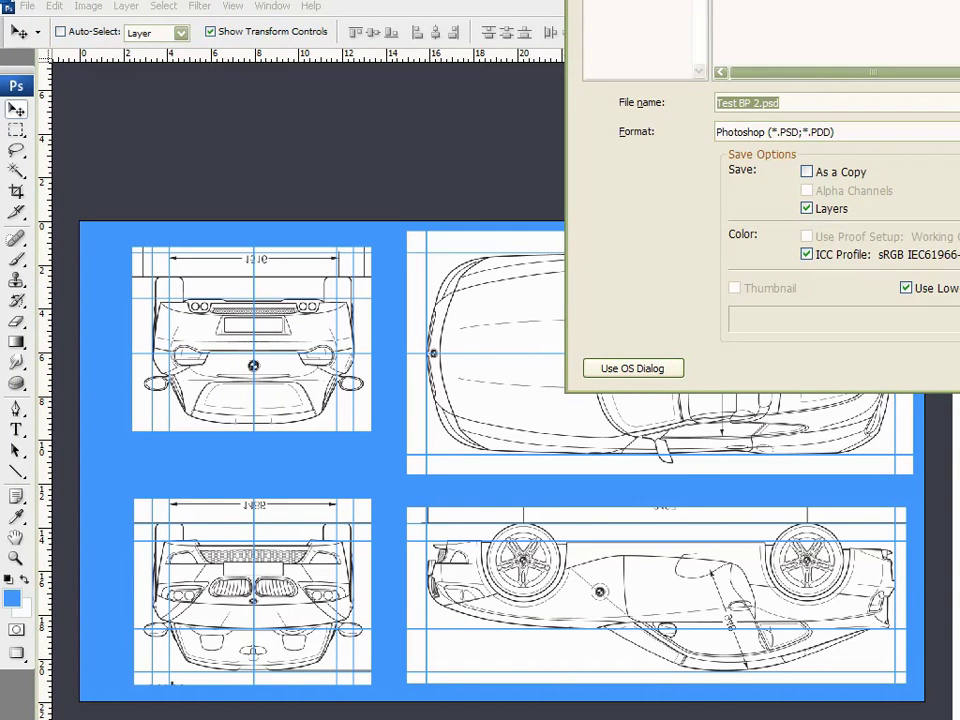
click(958, 368)
Save the flipped blueprint as a JPEG copy, replacing the existing Test BP 2 picture and accepting the JPEG options
click(27, 6)
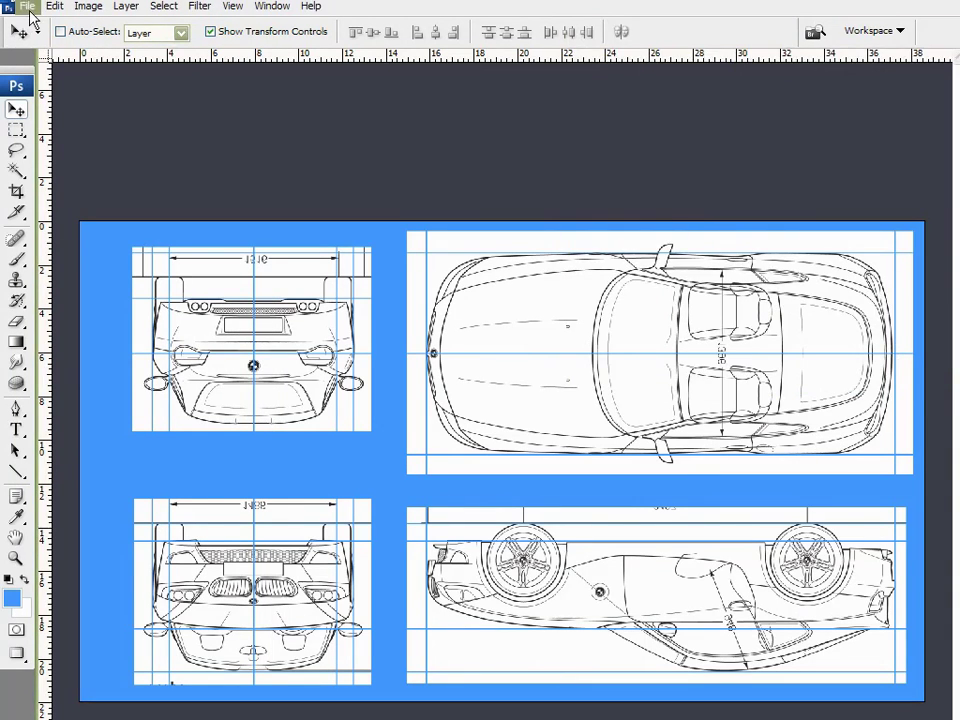
click(85, 219)
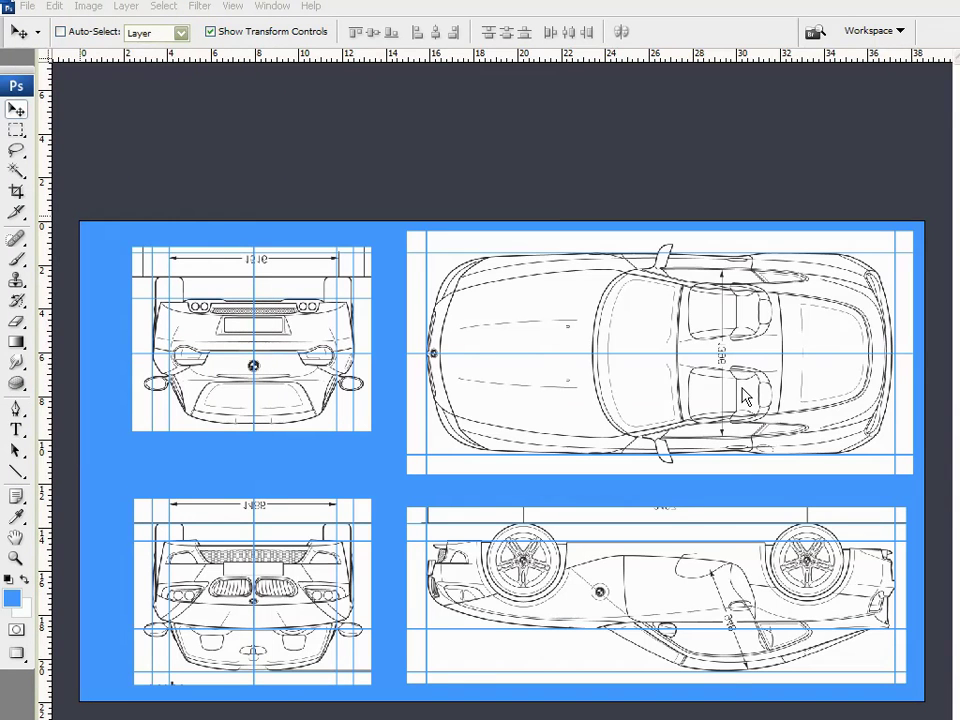
click(856, 133)
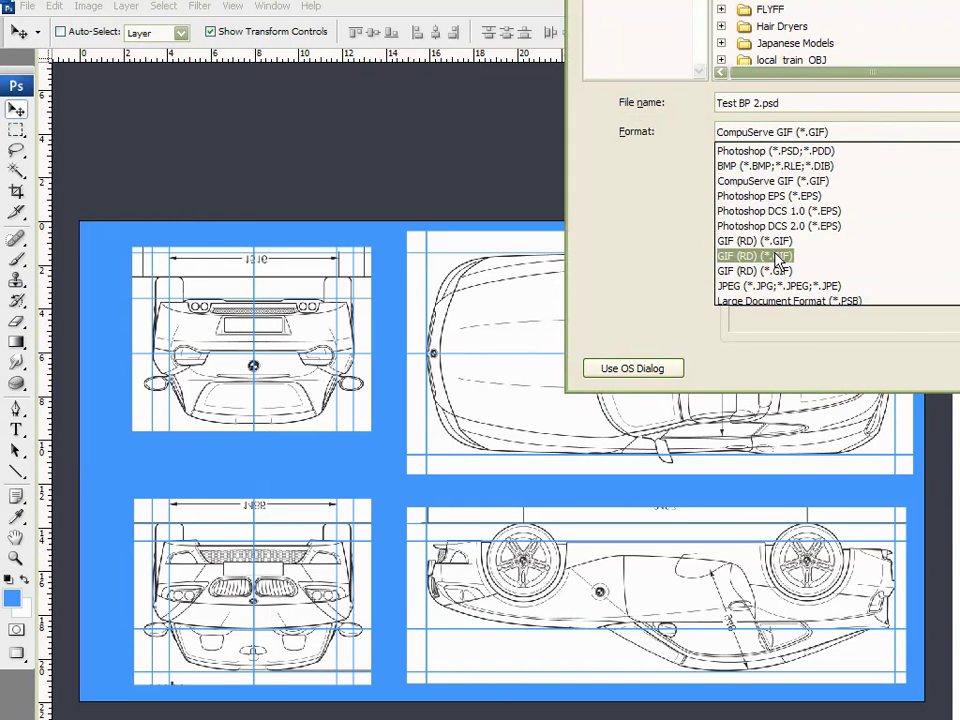
click(756, 285)
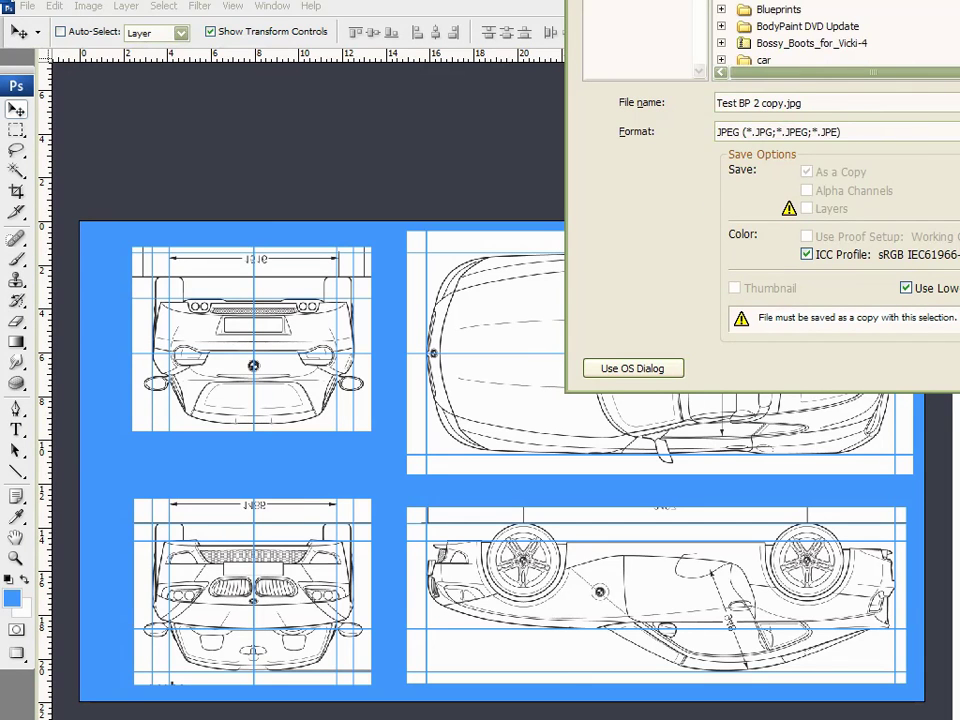
scroll(830, 35, down, 2)
scroll(830, 35, down, 1)
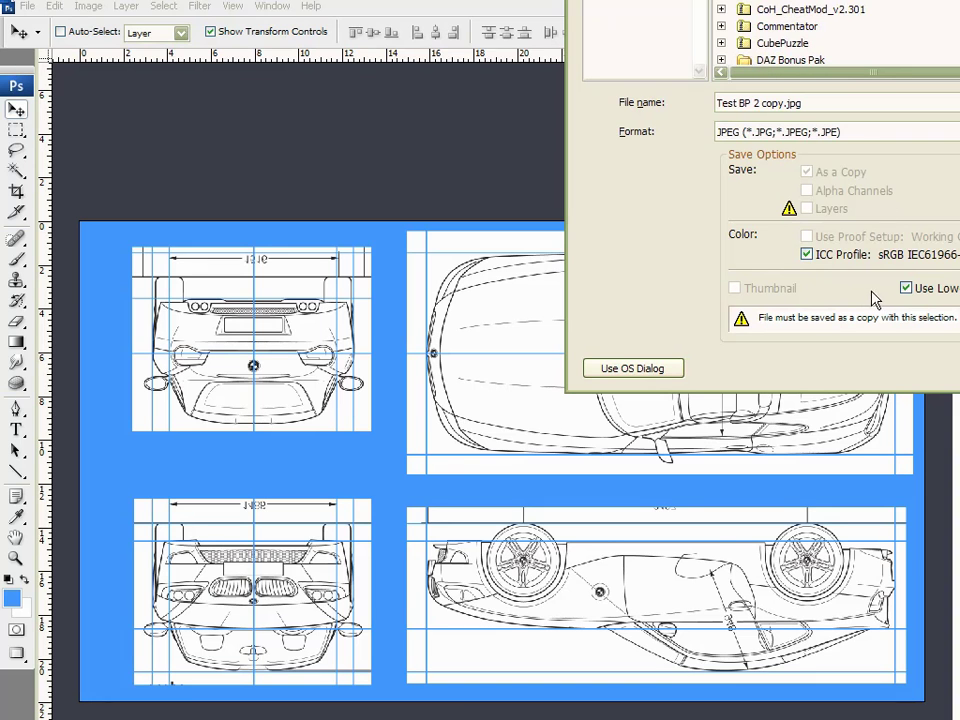
click(632, 368)
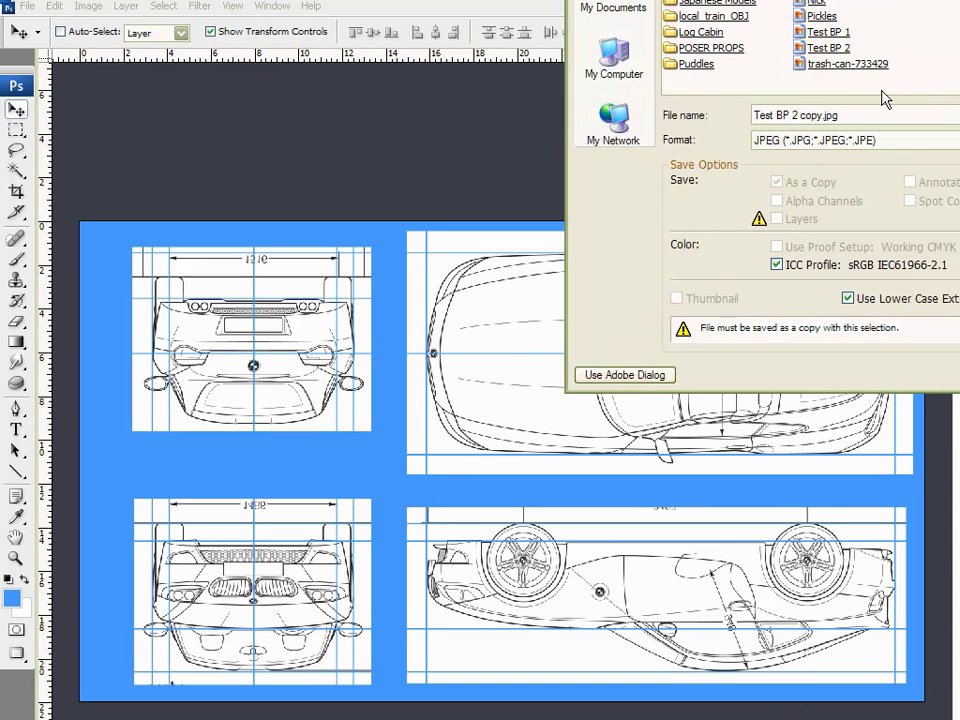
double_click(828, 47)
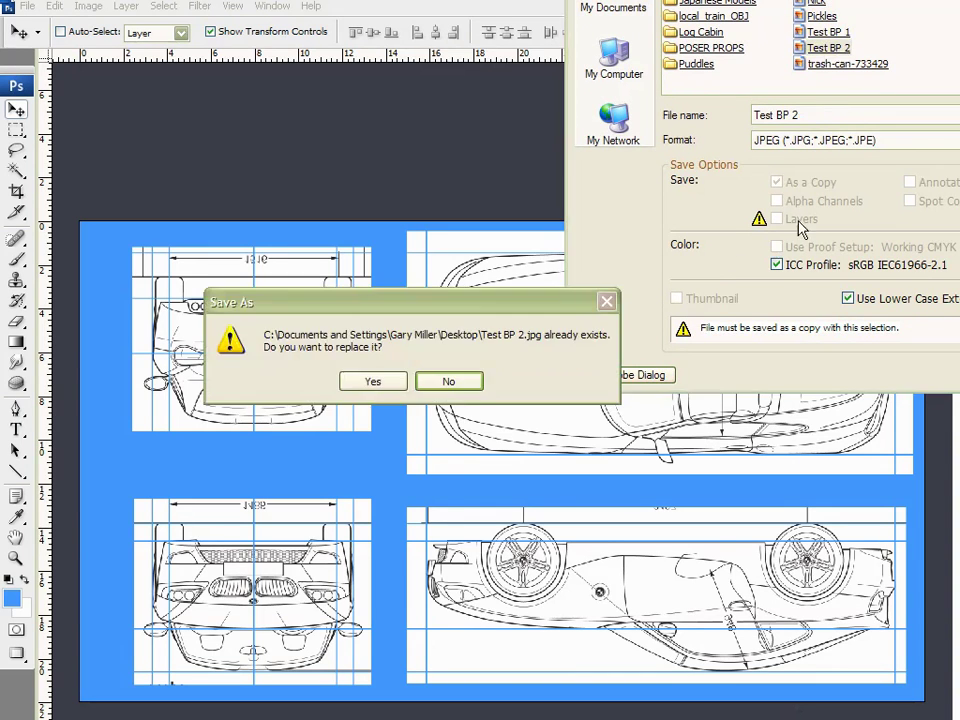
click(372, 381)
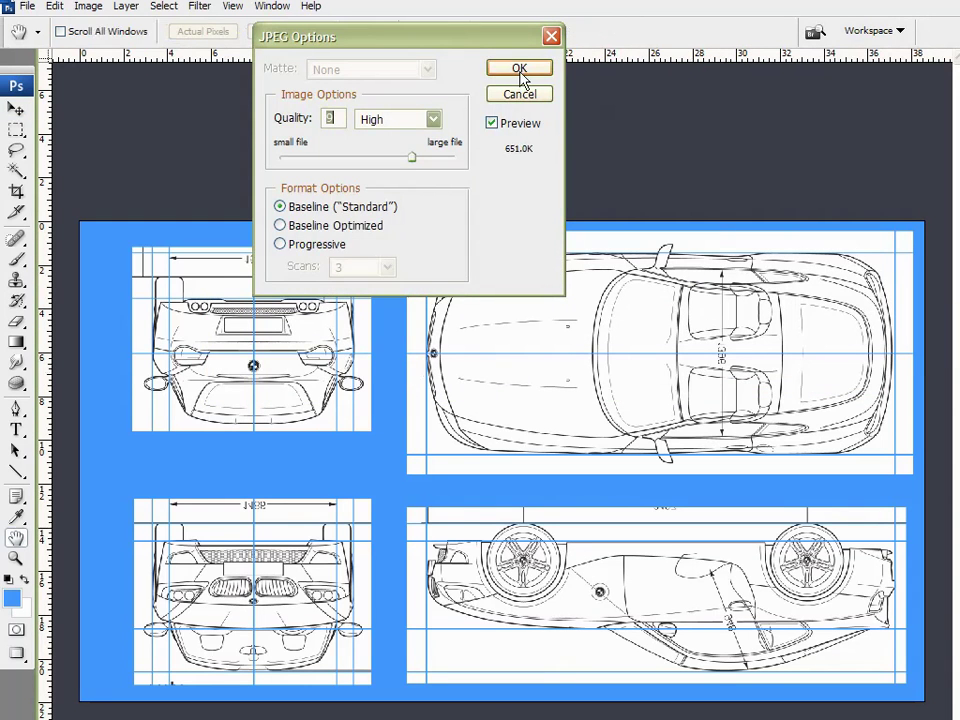
click(527, 80)
Switch back to Hexagon and reload the texture images that were changed on disk
key(alt+Tab)
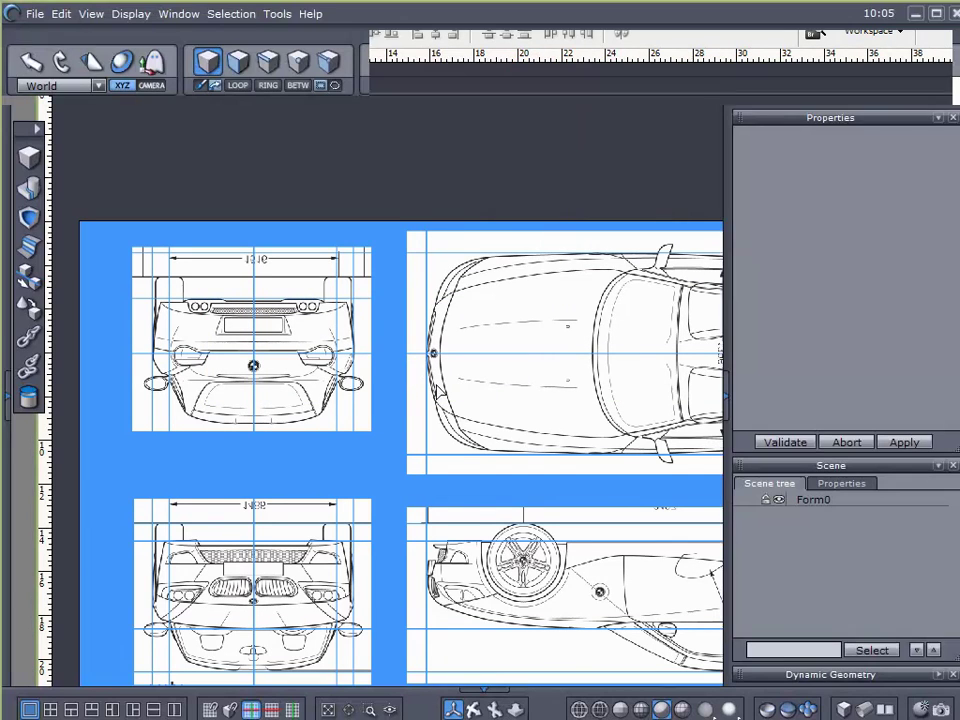
click(520, 269)
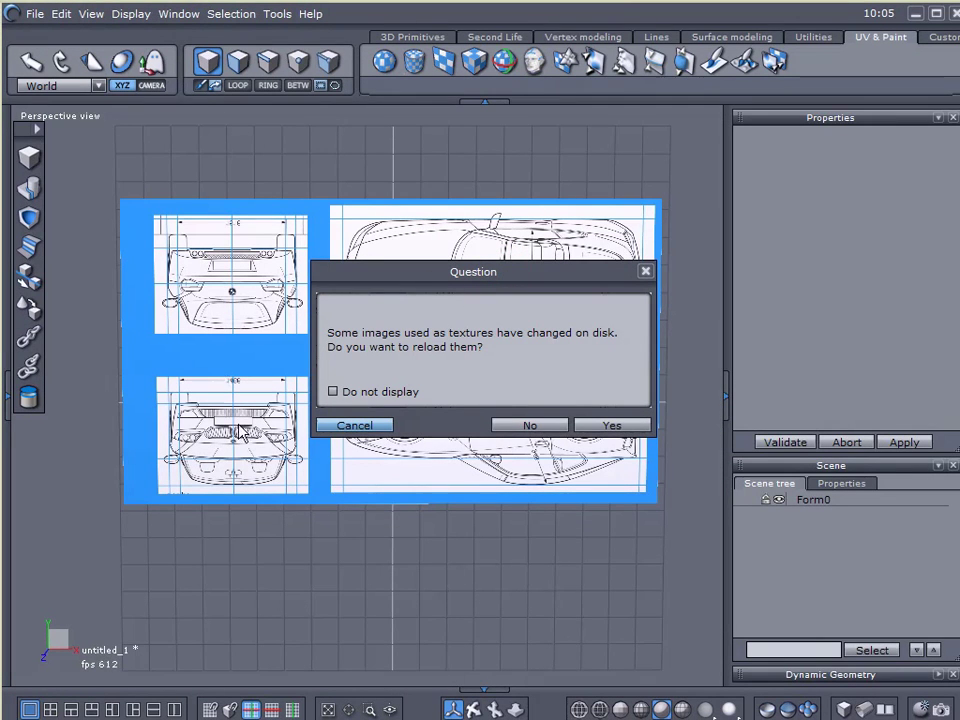
click(625, 423)
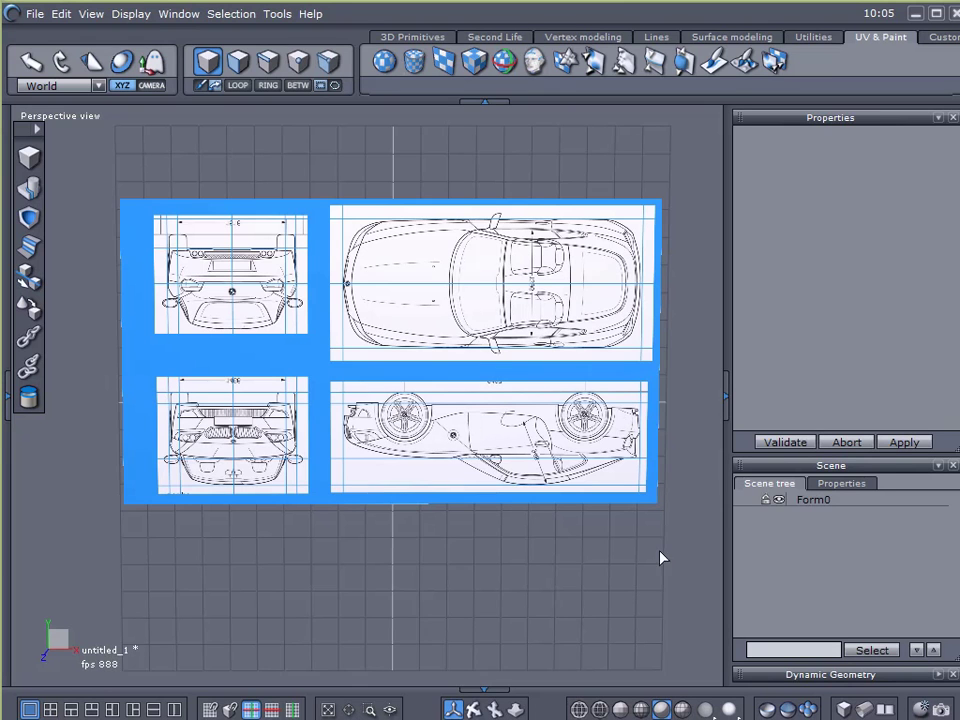
Select the plane Form0 and load the Test BP 2 picture again as its material's texture image
click(791, 506)
click(795, 526)
click(792, 501)
mouse_move(565, 571)
mouse_down()
mouse_move(538, 572)
mouse_move(579, 570)
mouse_up()
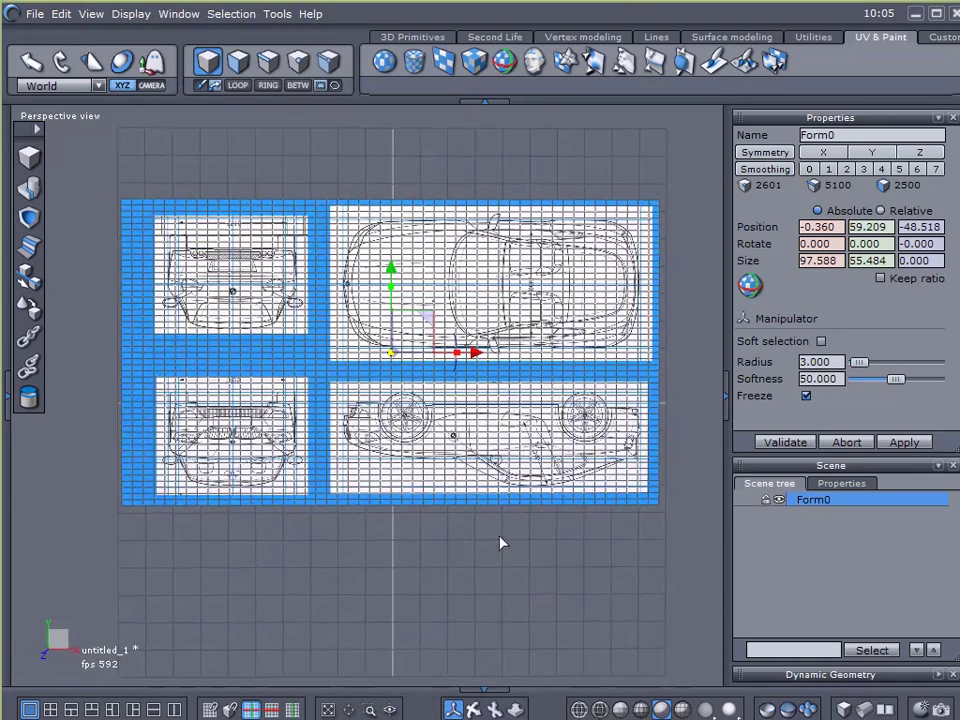
click(15, 410)
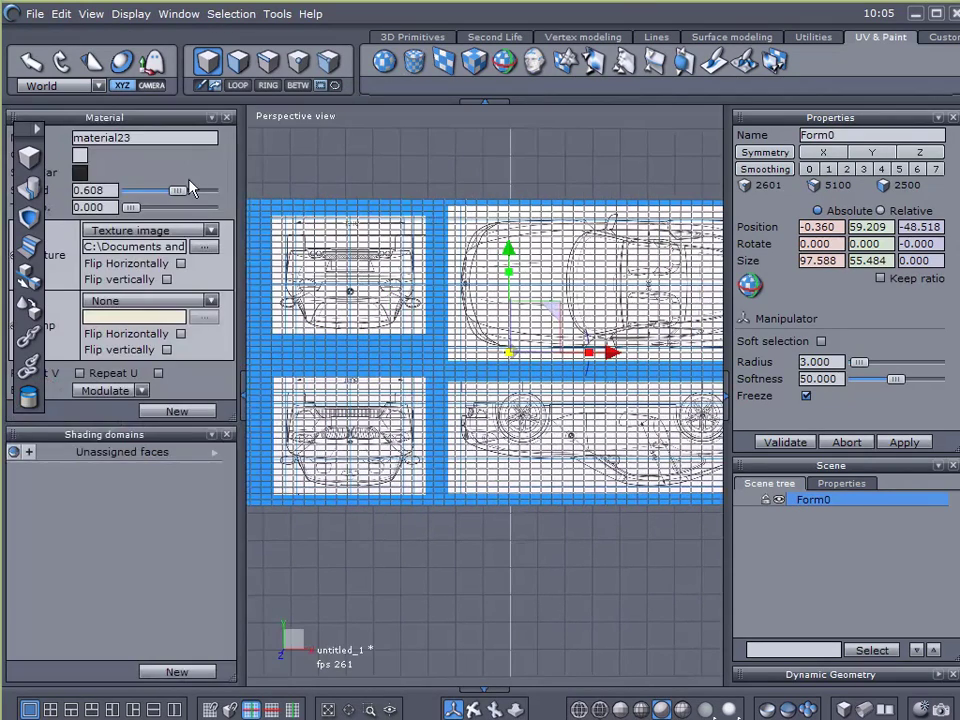
click(210, 231)
click(210, 231)
click(204, 246)
click(476, 343)
scroll(454, 347, down, 5)
click(420, 311)
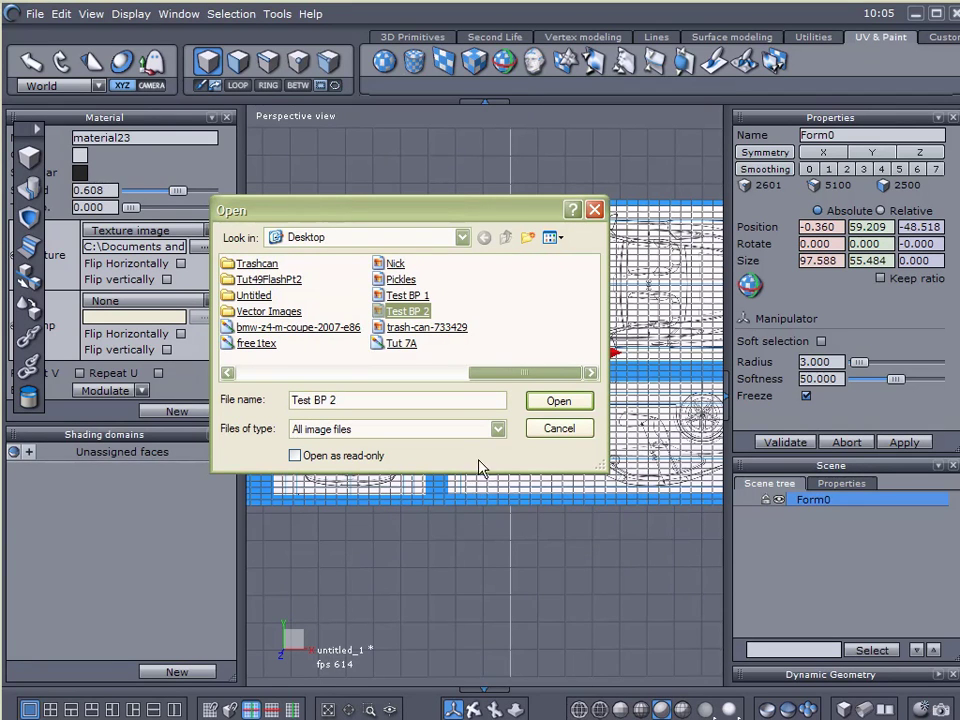
click(557, 401)
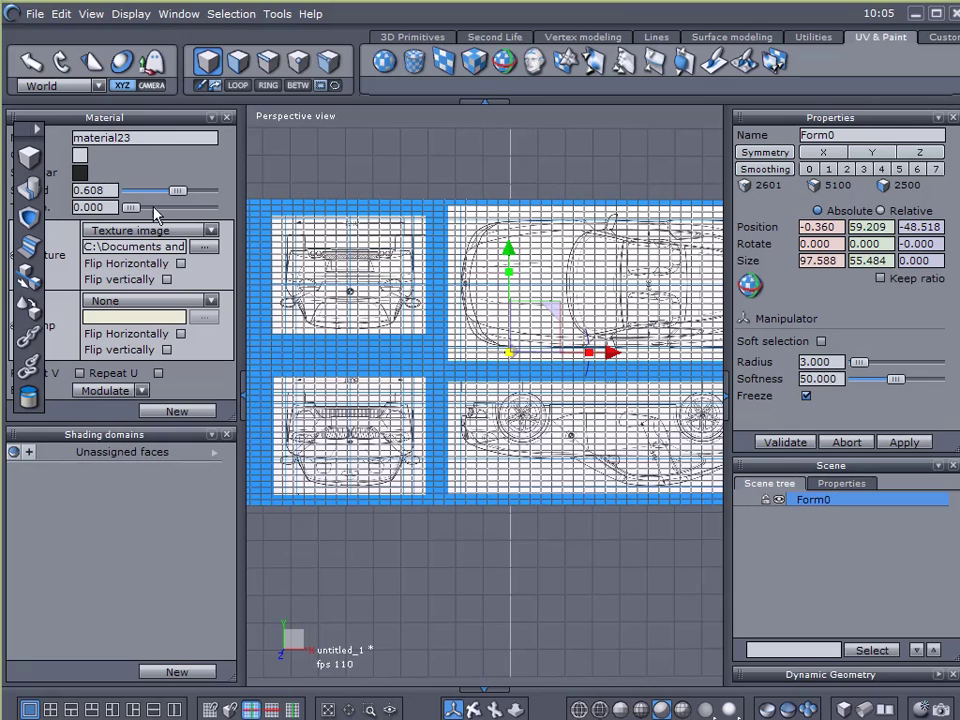
Keep the material's texture type as Texture image and choose the blueprint picture from the Desktop once more
click(212, 230)
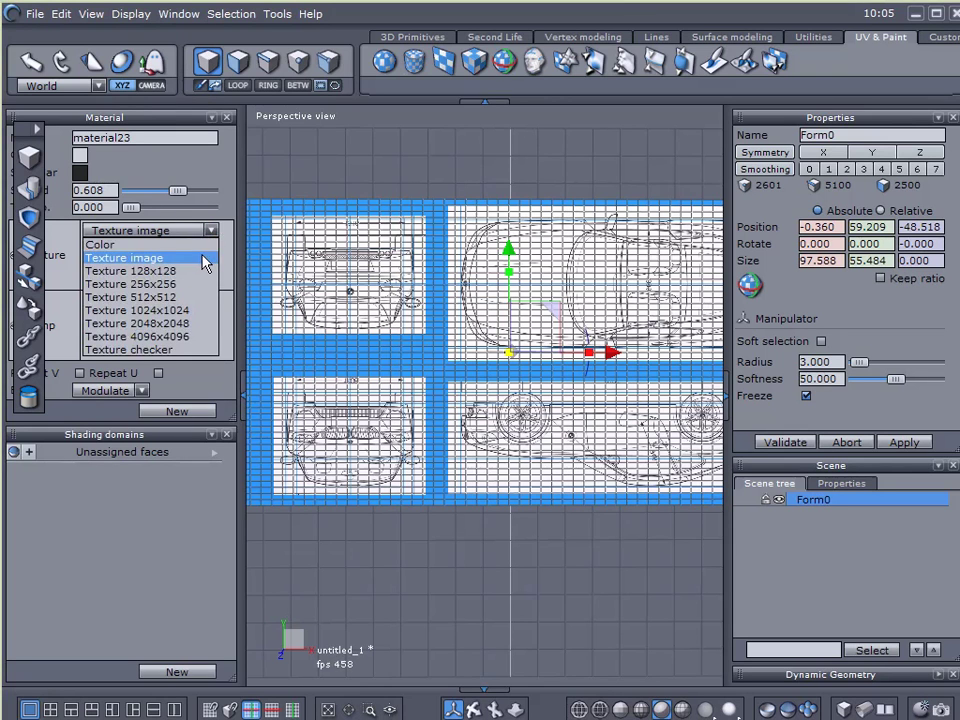
click(206, 258)
click(210, 246)
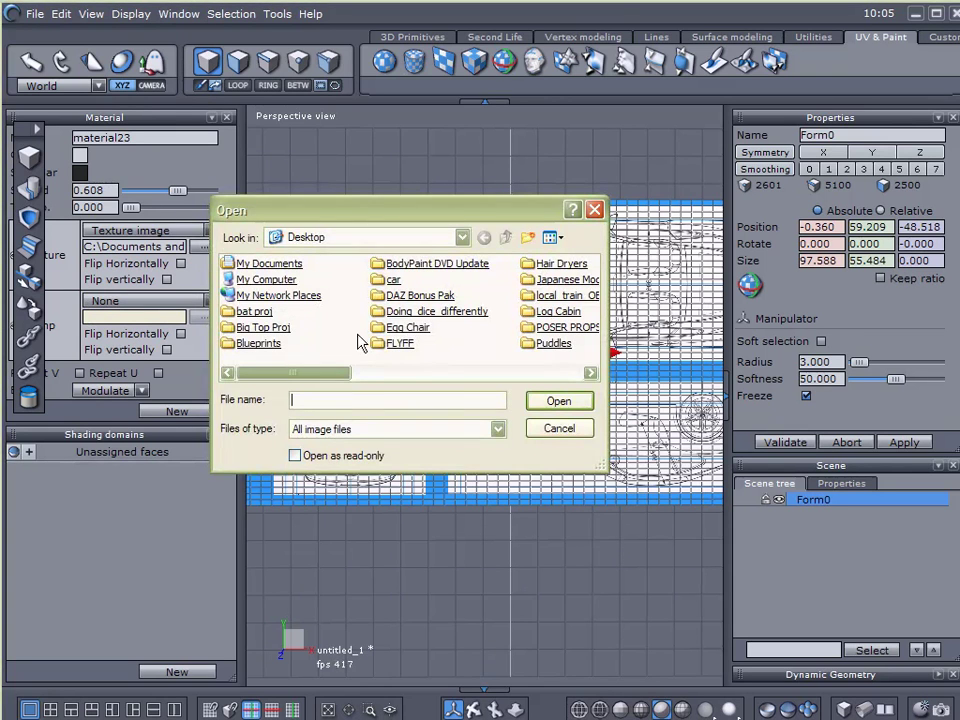
scroll(471, 358, down, 3)
click(398, 296)
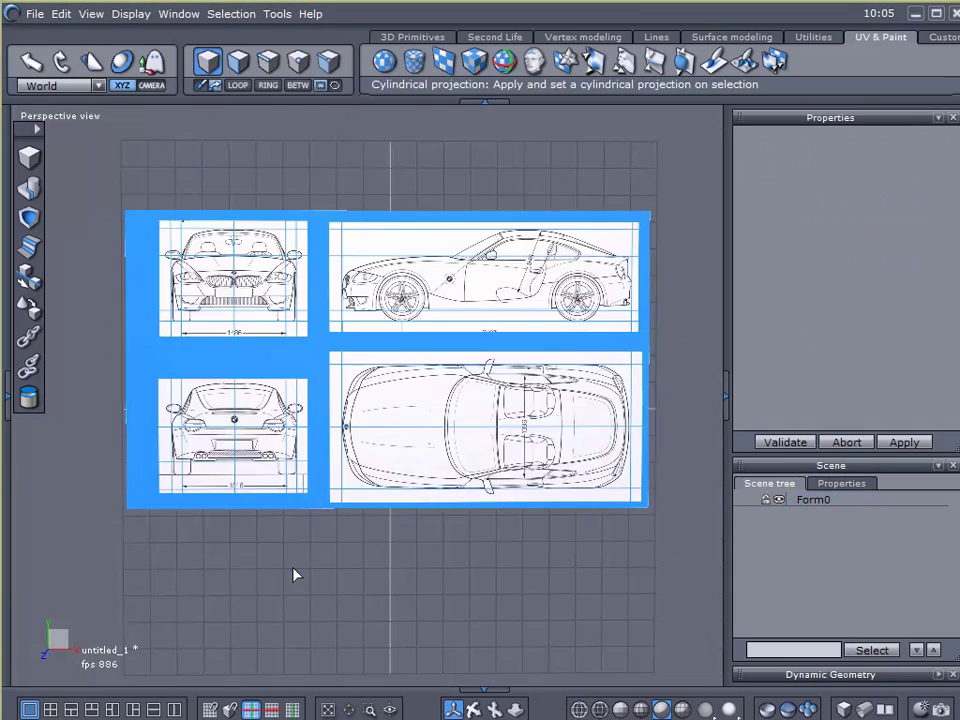
Inspect the blueprint orientation on the plane up close, both with the plane selected and deselected
click(293, 568)
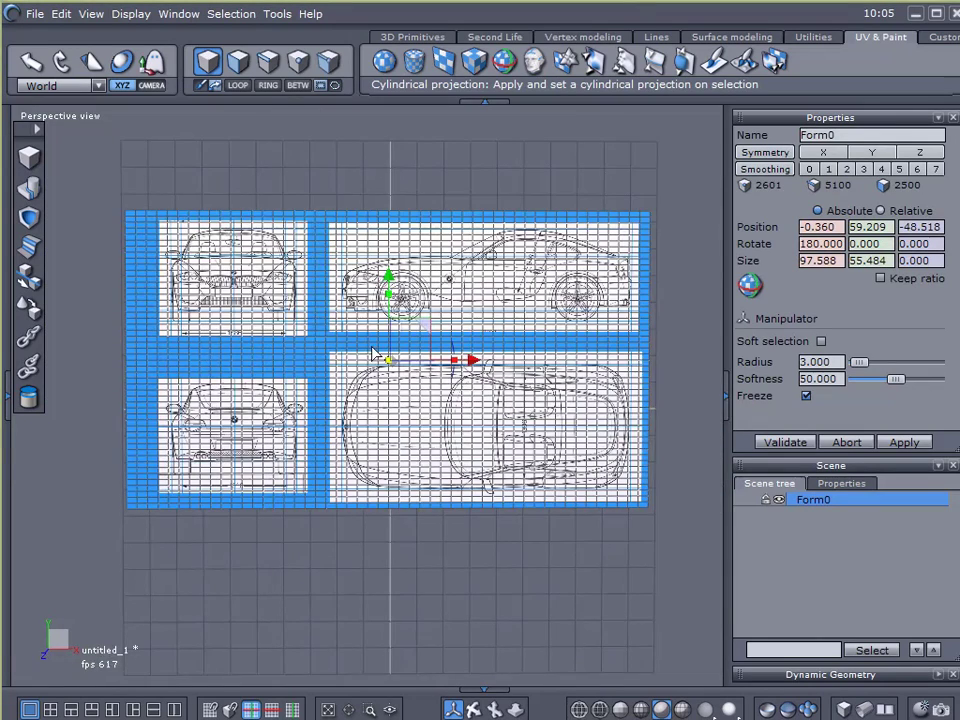
scroll(372, 354, up, 2)
scroll(372, 354, down, 1)
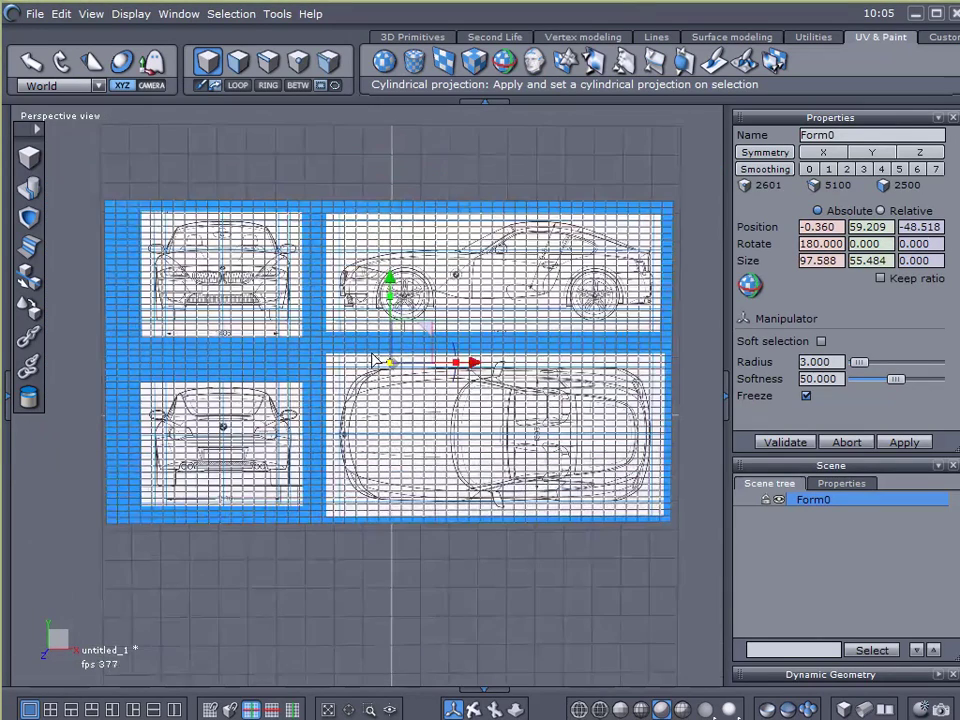
click(556, 555)
click(806, 557)
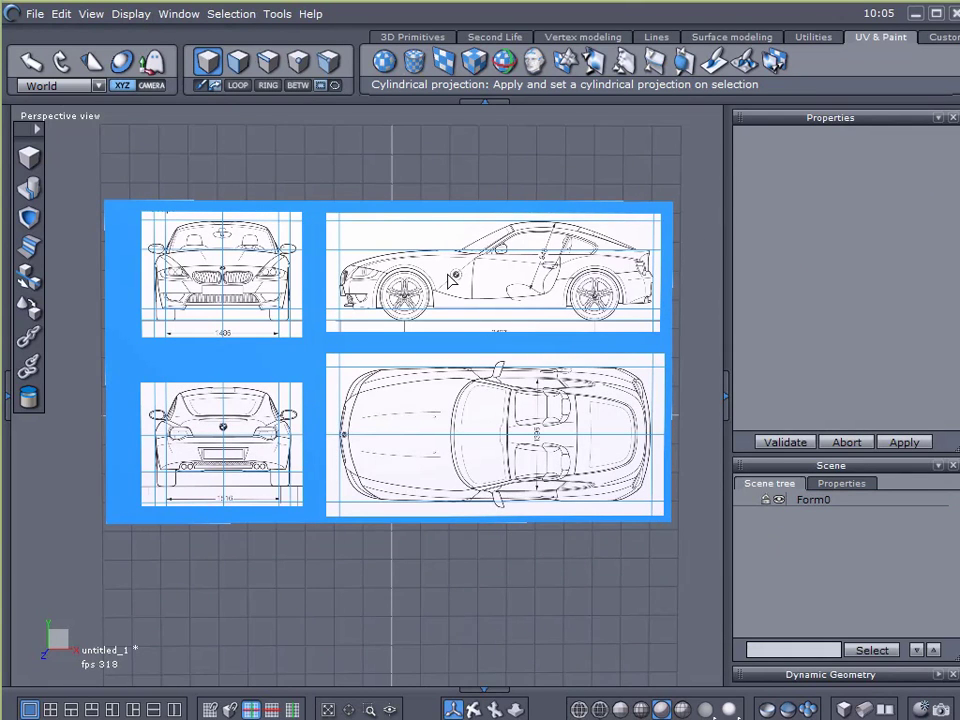
Draw a circle curve near the side view's front wheel in the perspective view and validate it
scroll(474, 284, up, 4)
scroll(450, 278, down, 3)
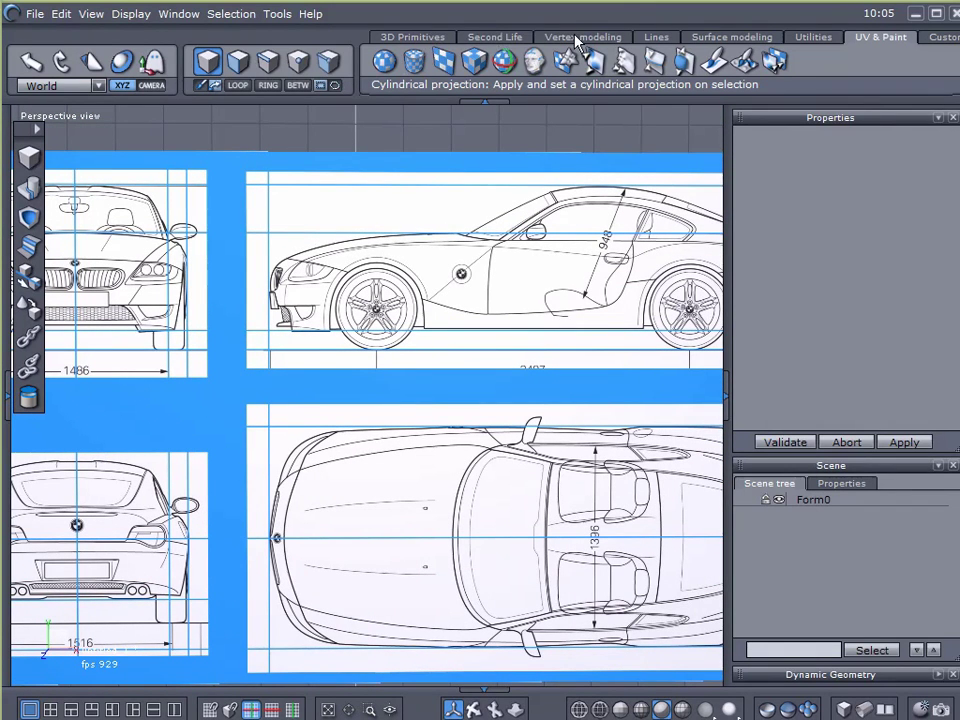
click(674, 43)
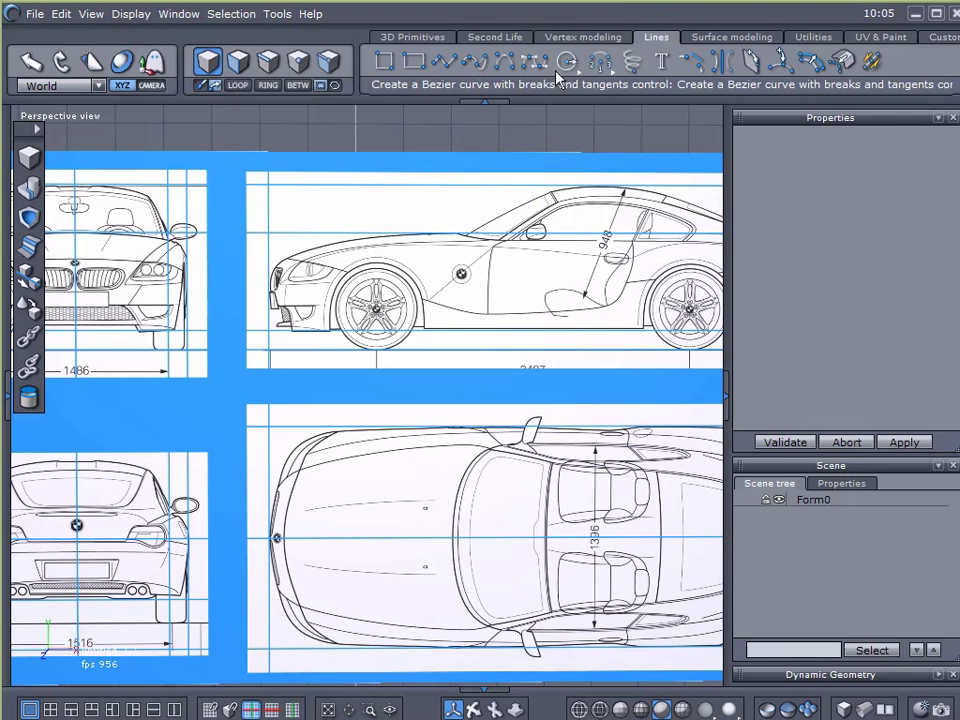
mouse_move(568, 62)
click(568, 125)
drag(197, 274, 327, 313)
drag(267, 297, 497, 438)
click(320, 338)
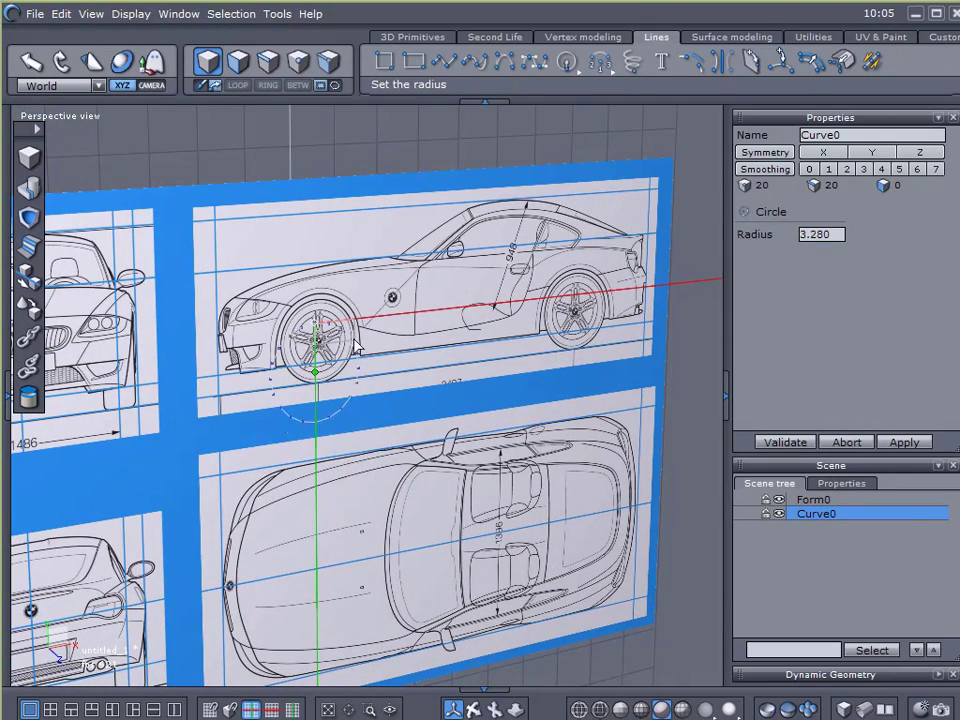
click(429, 354)
click(798, 444)
drag(647, 450, 449, 420)
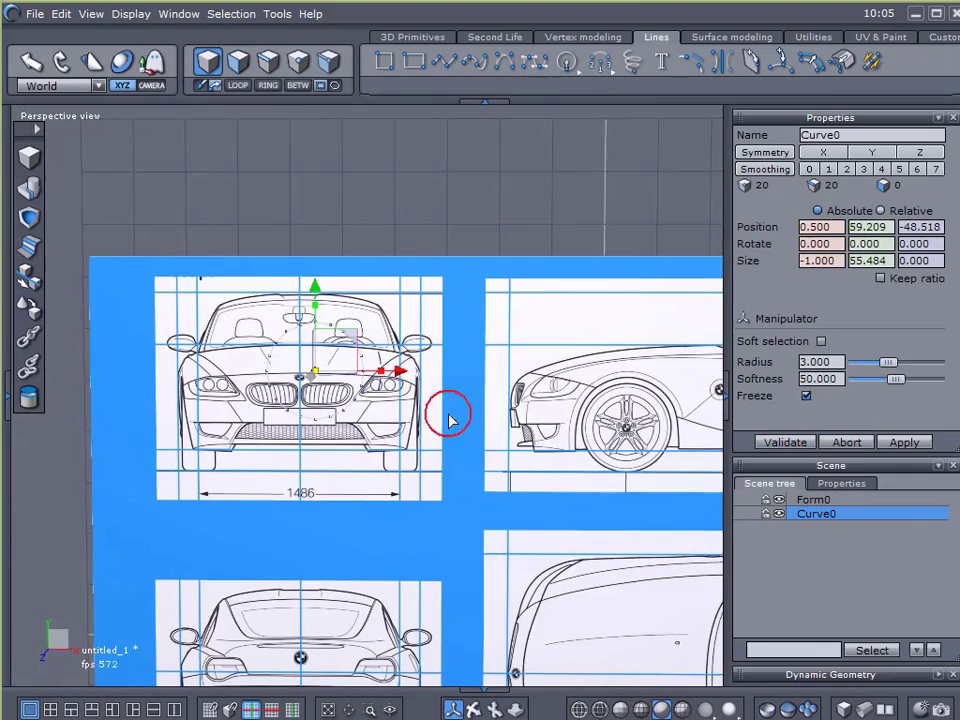
Change the display to a single full-size Front view centred on the blueprint plane
click(50, 709)
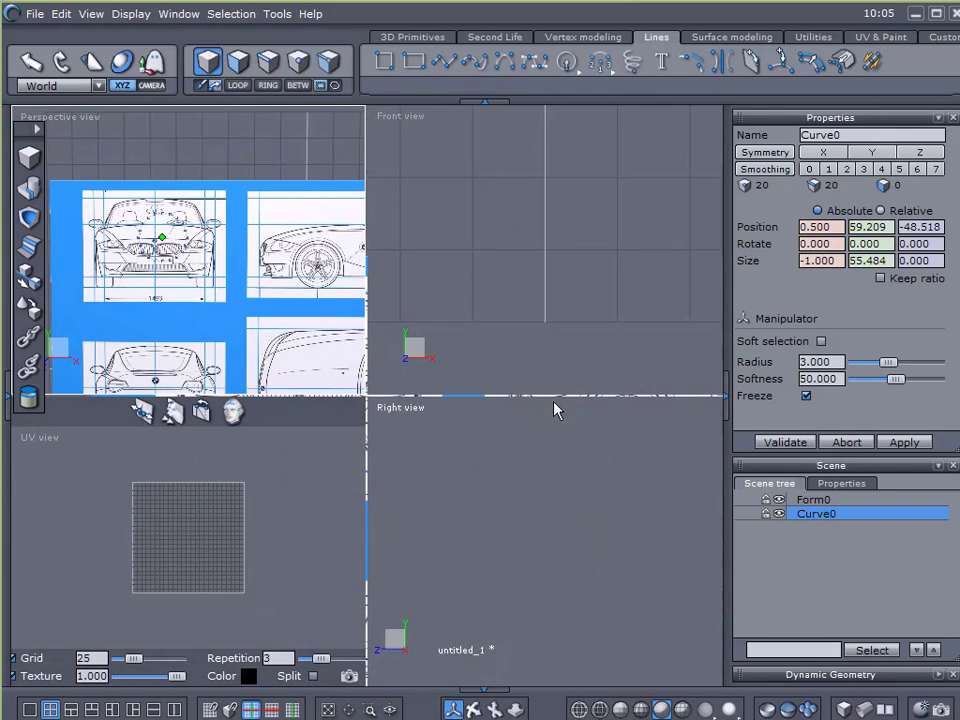
click(561, 257)
click(30, 710)
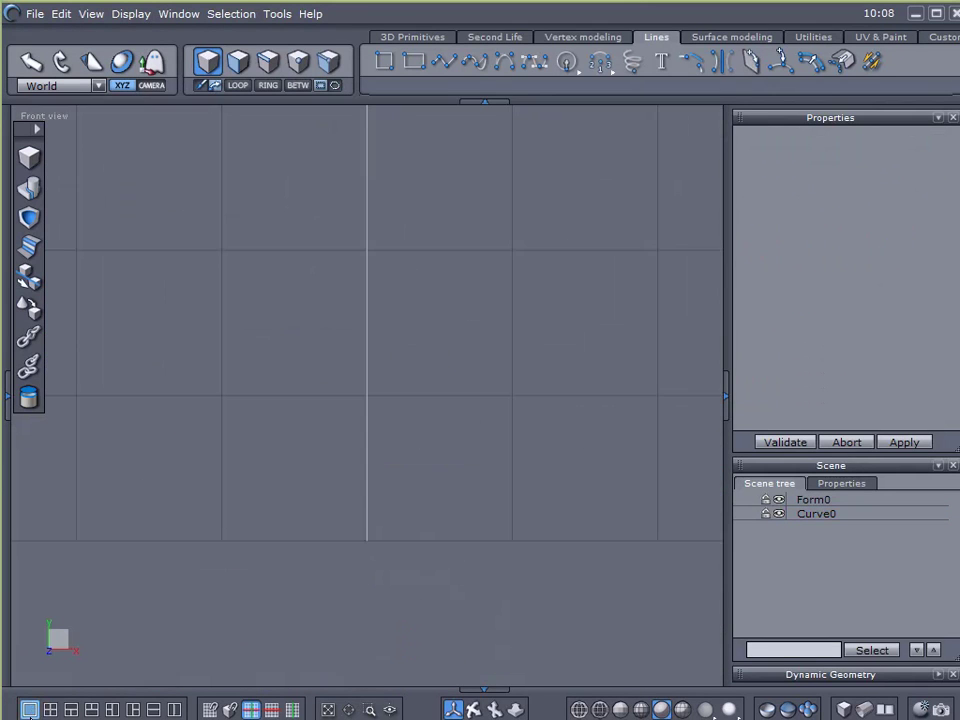
scroll(512, 318, down, 10)
click(513, 311)
scroll(515, 202, up, 8)
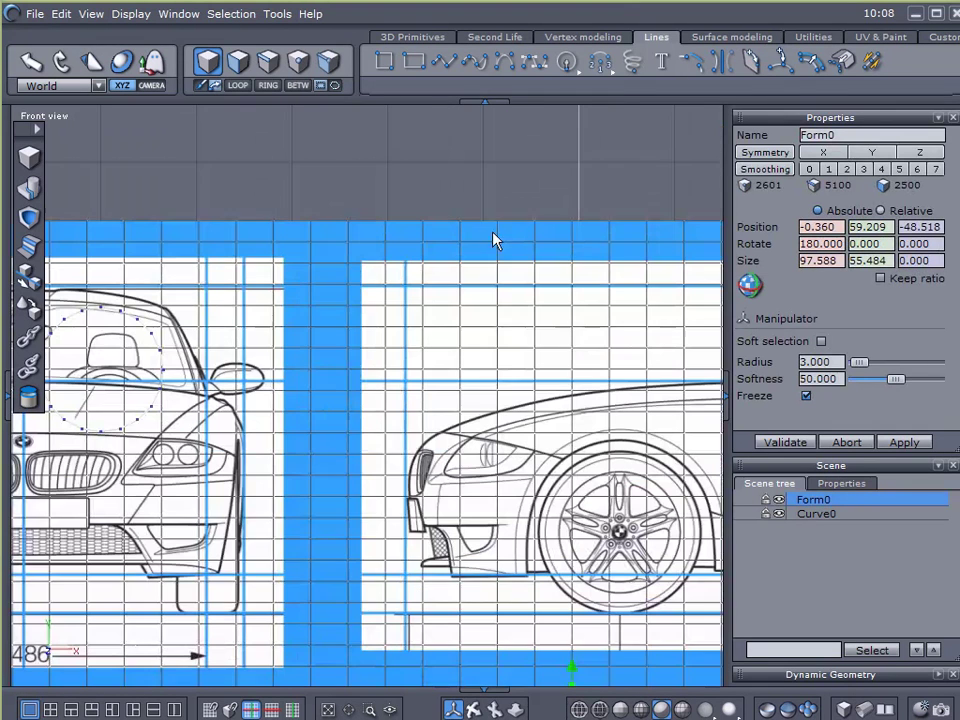
Move the circle onto the side view's front wheel and scale it to 6.509 by 6.509 to match the rim
click(152, 365)
drag(143, 349, 660, 506)
drag(600, 319, 384, 171)
scroll(388, 373, up, 8)
scroll(386, 370, up, 3)
drag(370, 361, 345, 300)
drag(528, 312, 546, 336)
scroll(546, 336, down, 5)
scroll(483, 397, up, 4)
scroll(482, 405, down, 1)
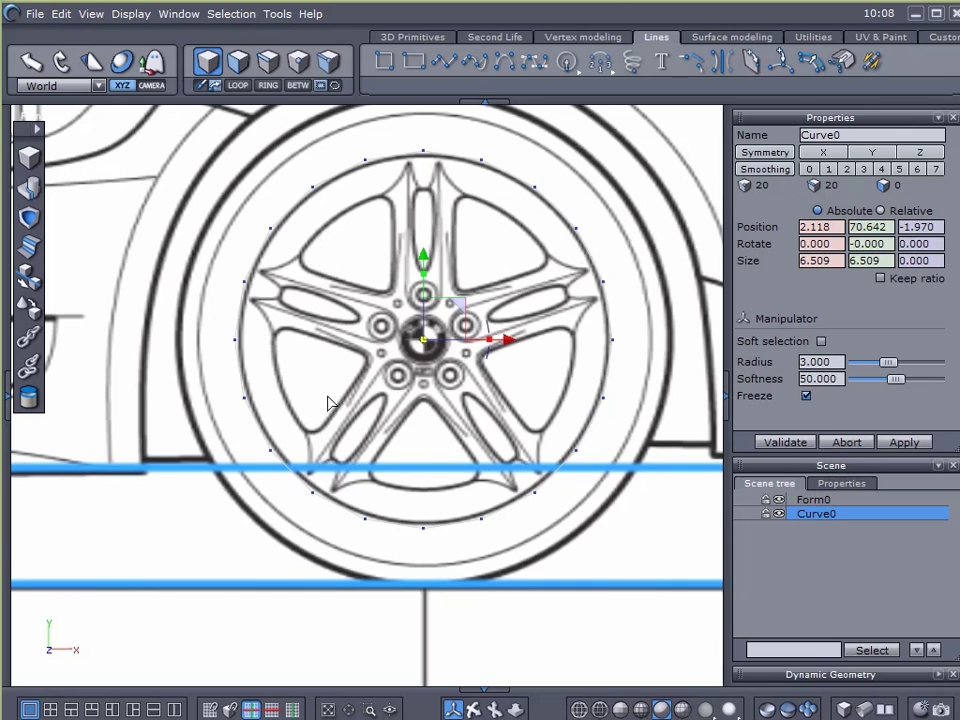
scroll(330, 403, down, 3)
scroll(481, 330, down, 5)
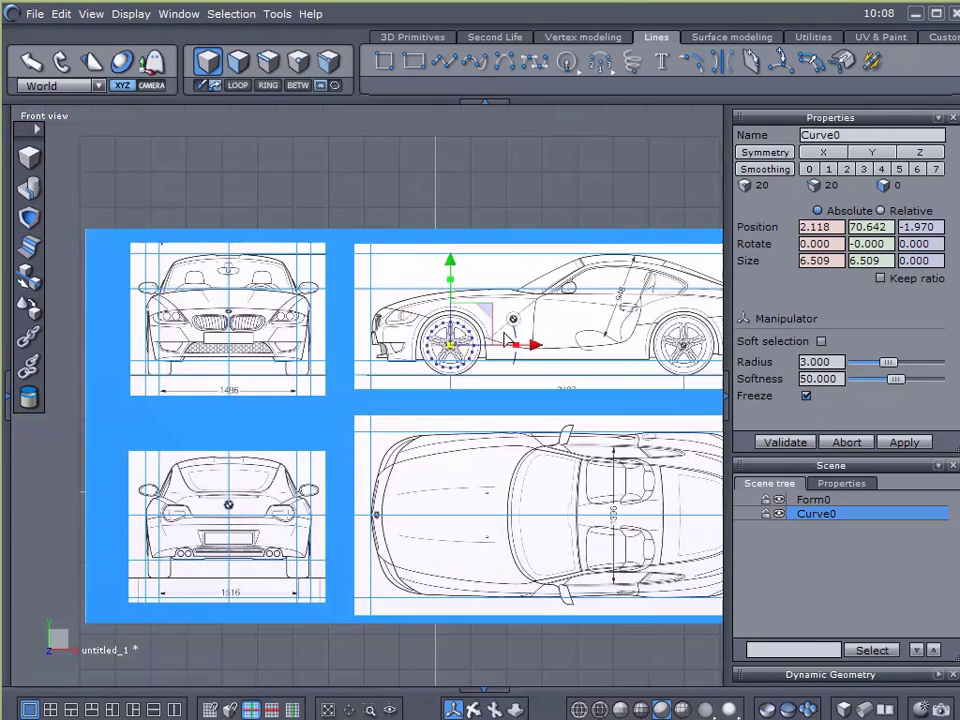
mouse_move(556, 442)
mouse_down()
mouse_move(519, 428)
mouse_move(547, 440)
mouse_up()
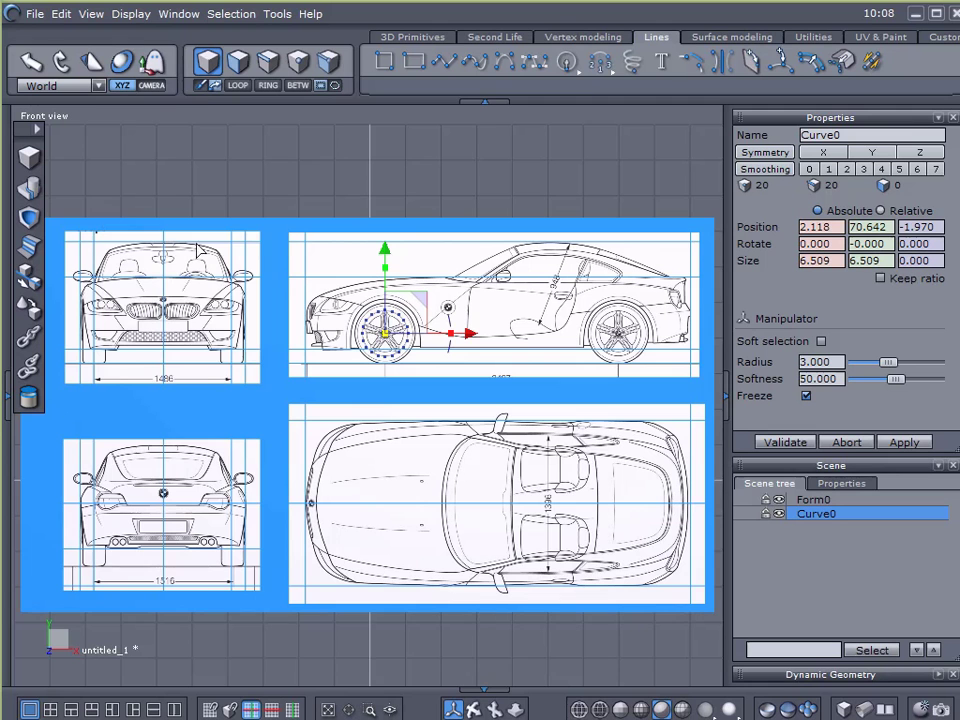
Check the circle against the front wheel up close, and delete it
scroll(354, 290, up, 8)
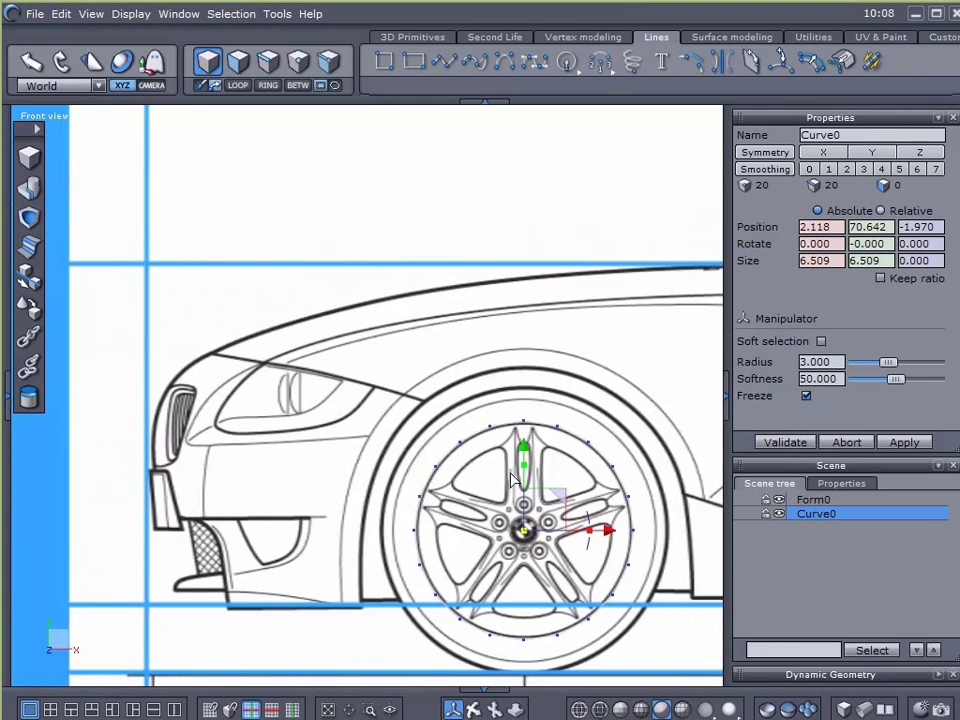
mouse_move(527, 471)
mouse_down()
mouse_move(519, 476)
mouse_move(521, 452)
mouse_up()
key(Delete)
scroll(521, 409, down, 5)
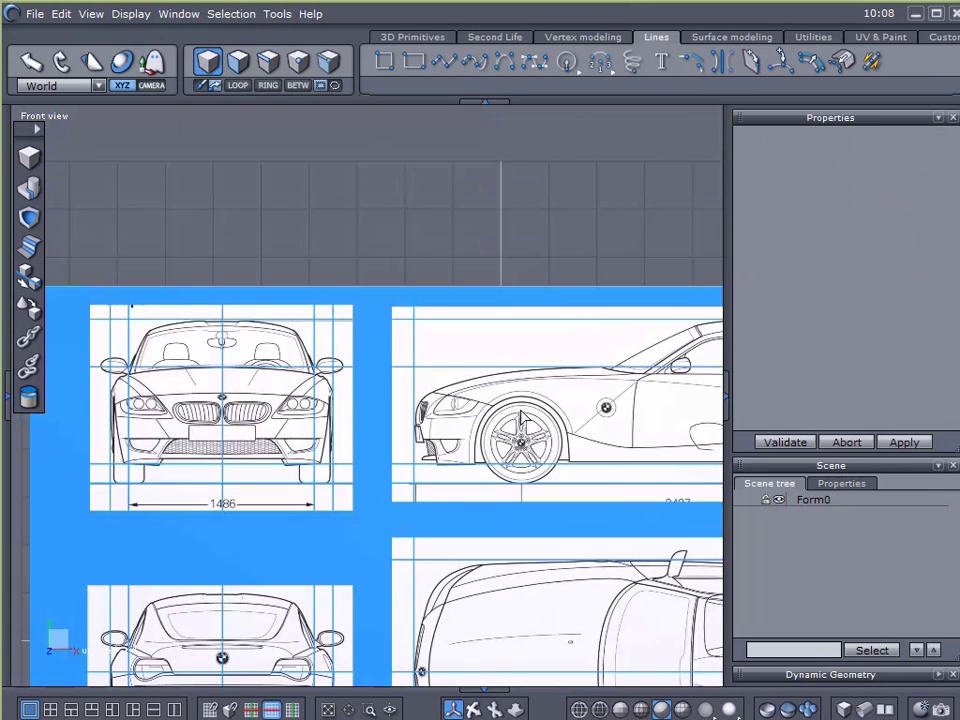
scroll(617, 480, down, 6)
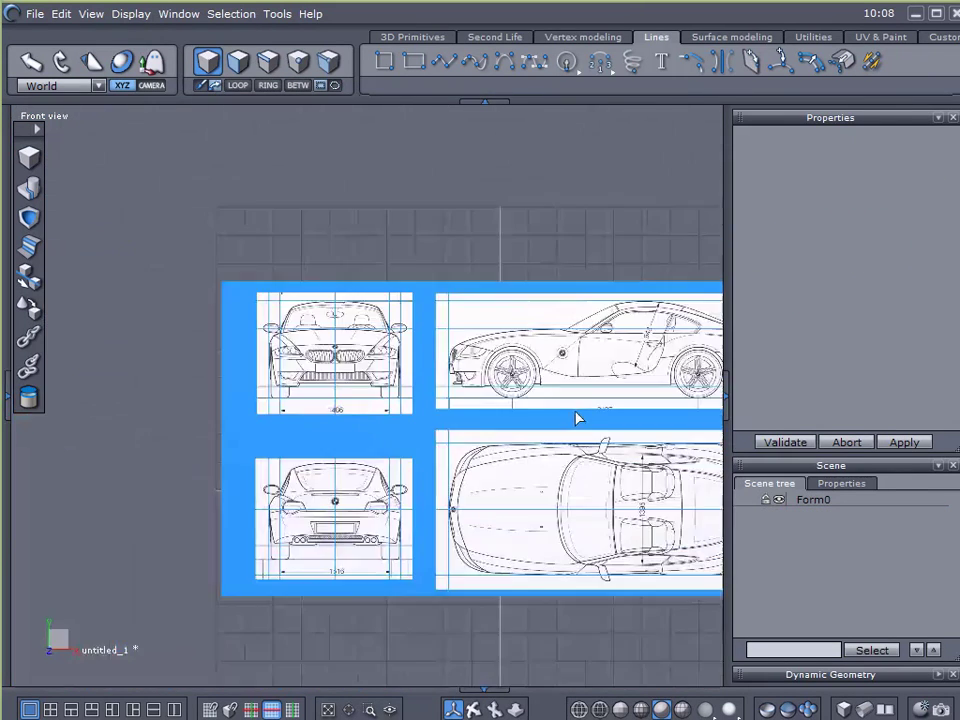
drag(534, 383, 518, 375)
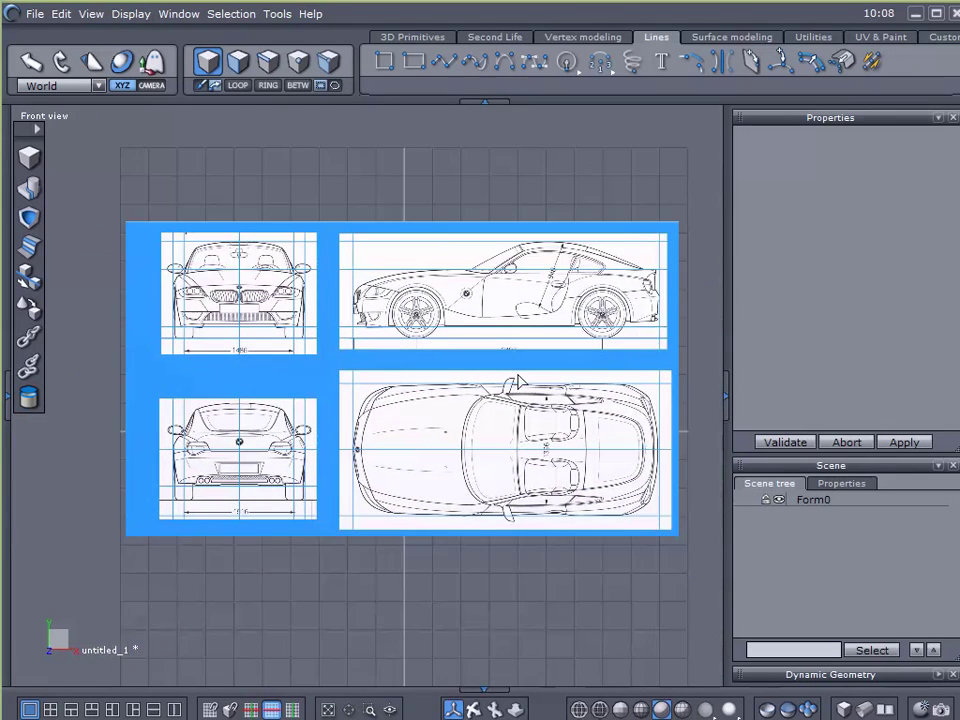
Rename the plane Form0 as Default Blueprint
click(797, 503)
drag(857, 136, 727, 144)
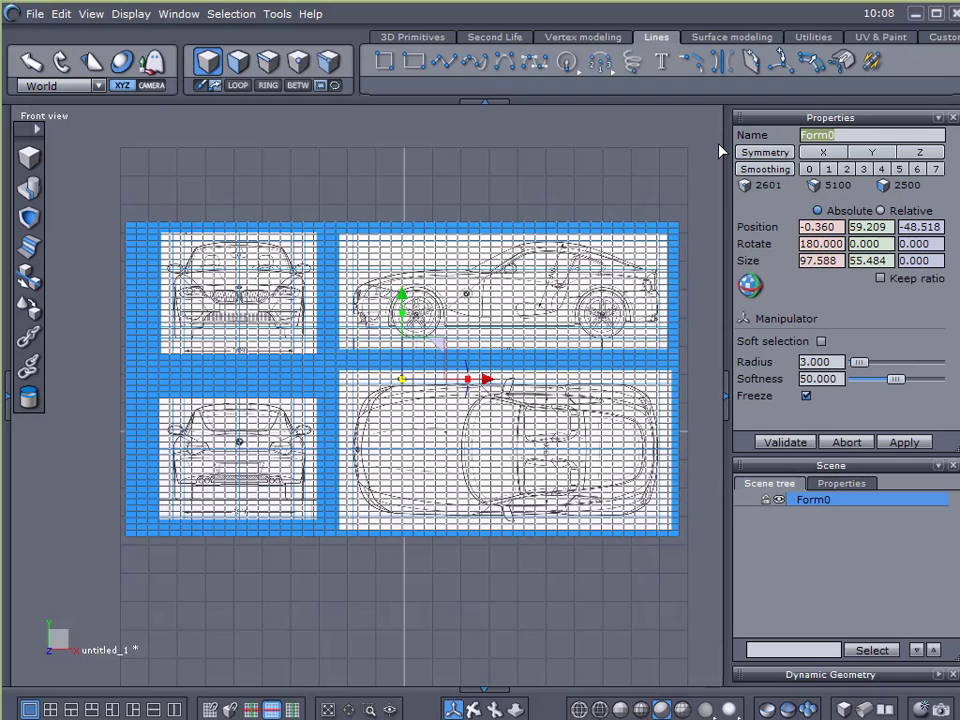
text(Default Blueprint)
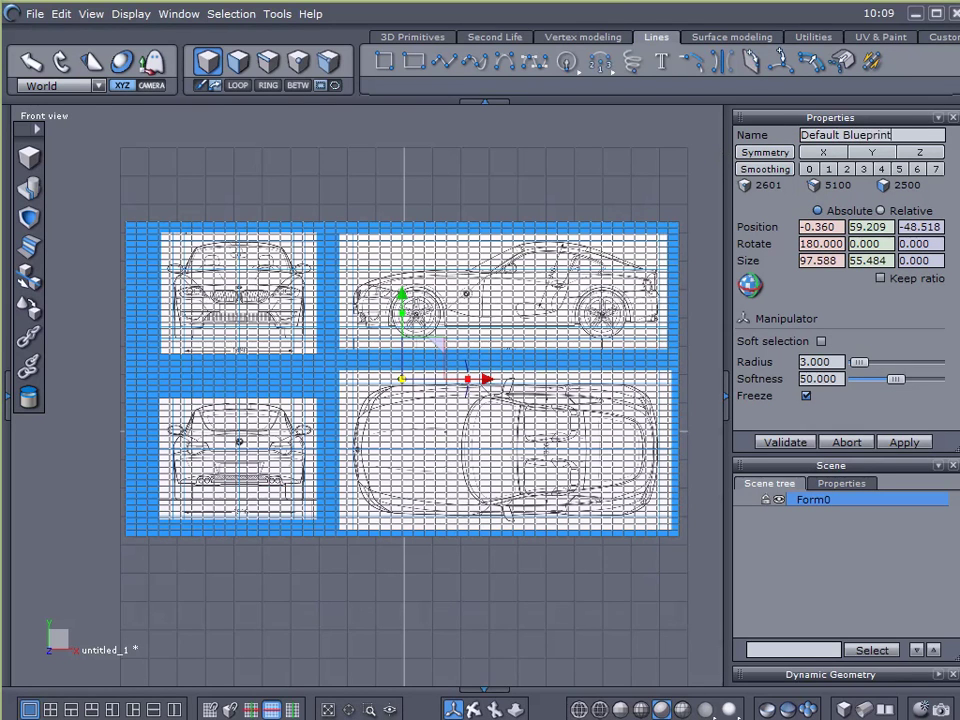
key(Return)
click(557, 136)
click(557, 136)
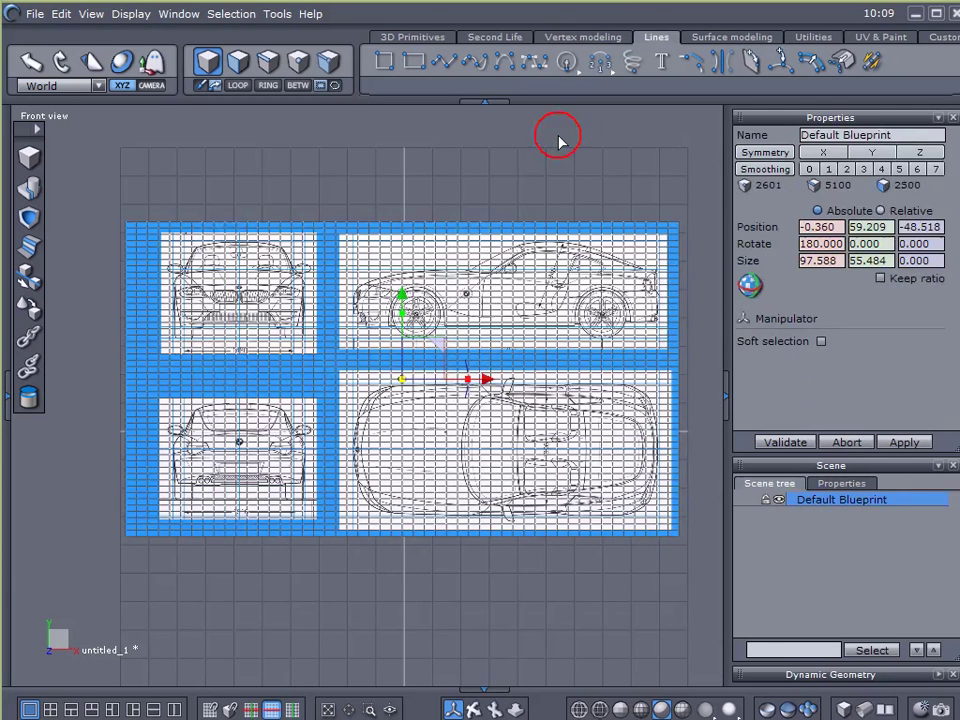
Duplicate the Default Blueprint plane in place, hide one copy and select the visible one
key(ctrl+v)
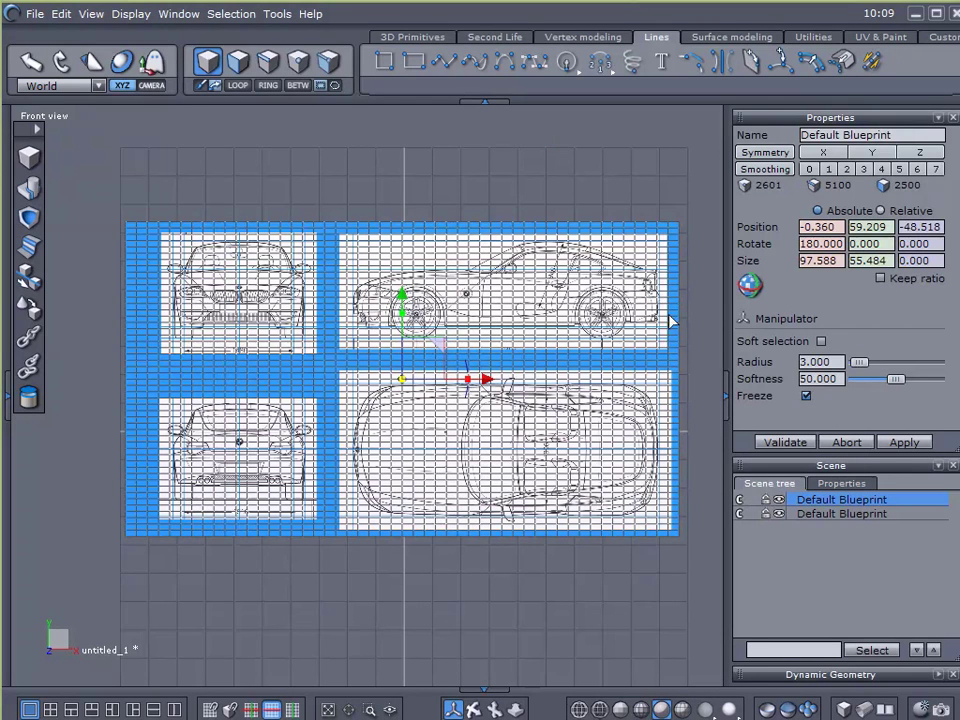
click(776, 513)
click(628, 462)
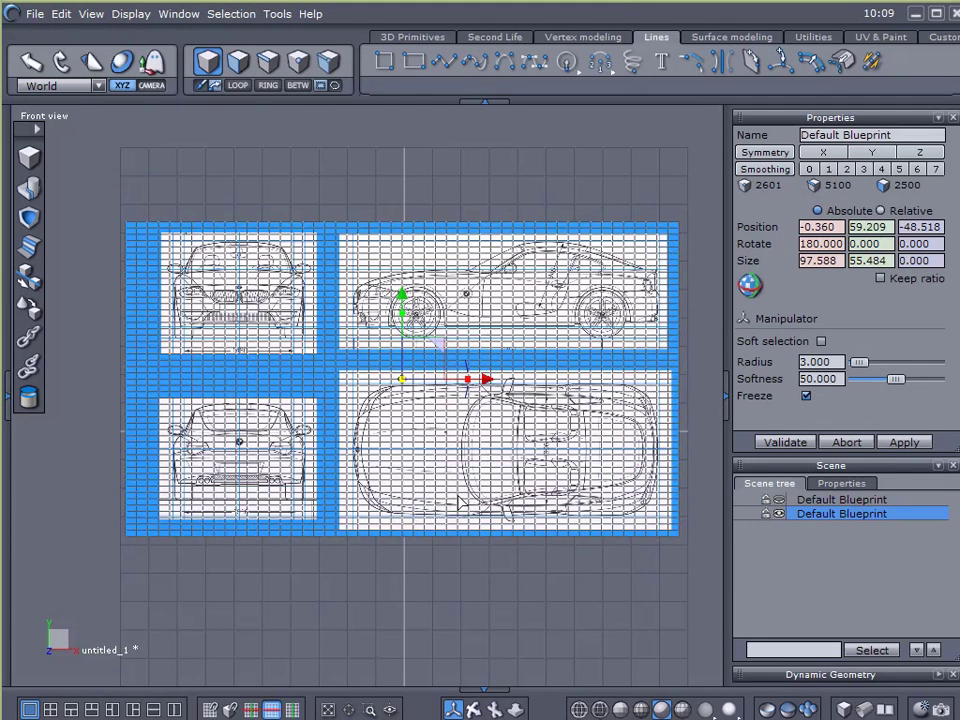
Turn off the background grid in the scene properties and return to the object list
click(850, 482)
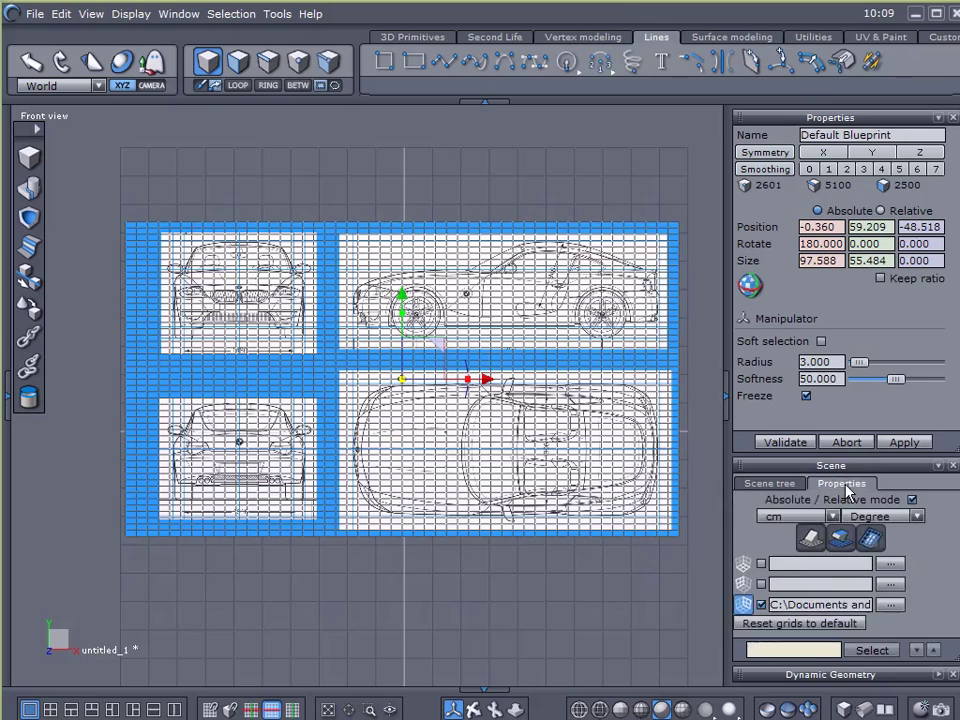
click(772, 483)
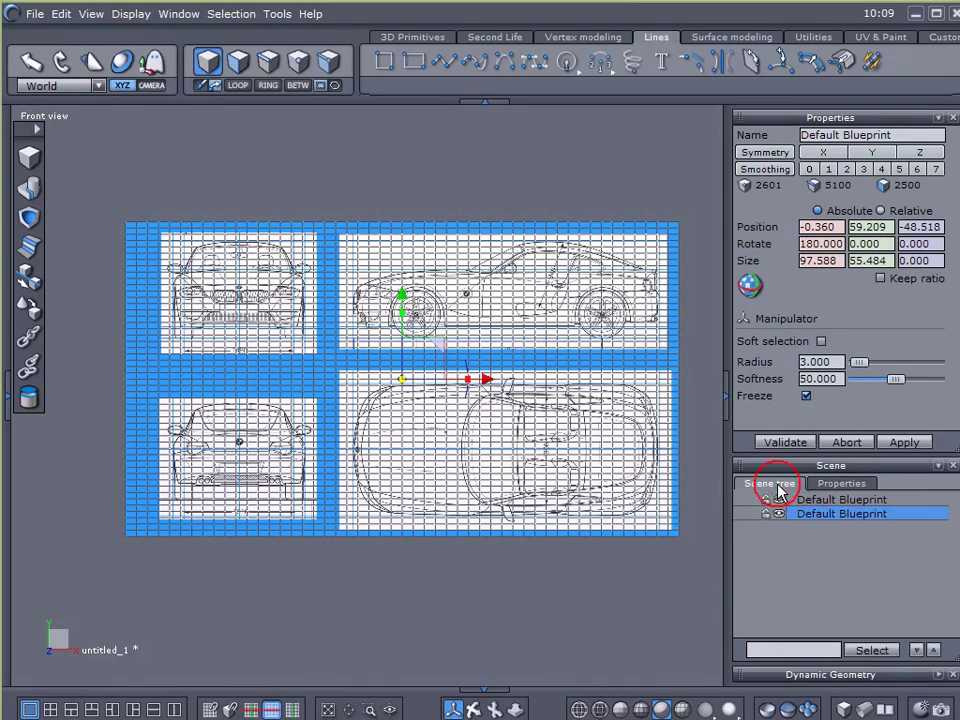
Extract the faces covering the car's top view, about 60.5 by 31.1, into a separate object and hide it
scroll(542, 339, up, 5)
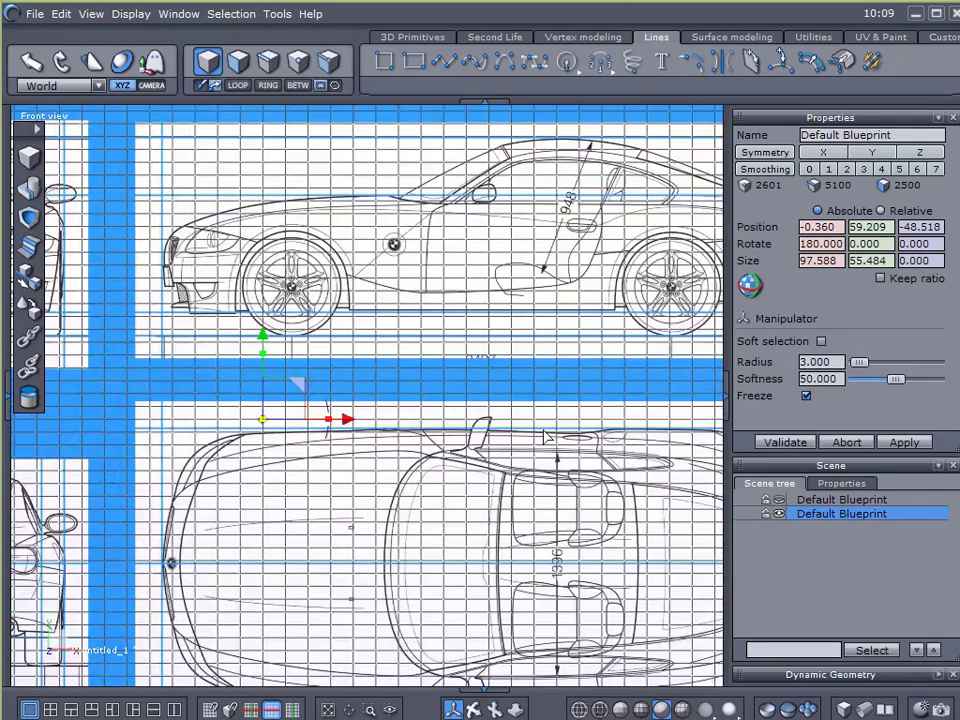
scroll(493, 343, down, 3)
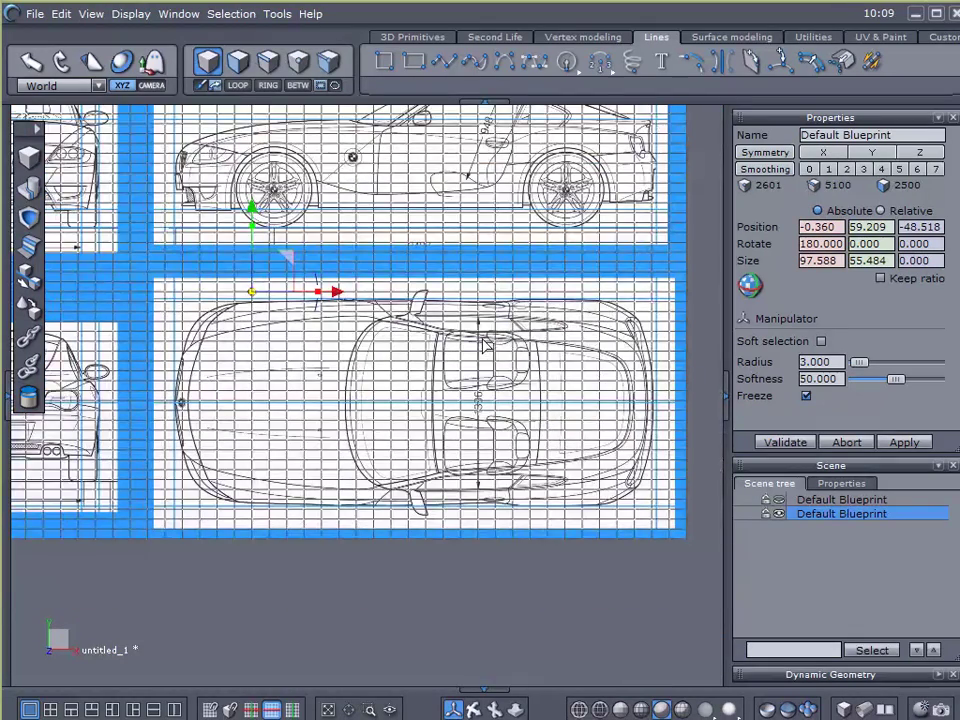
scroll(478, 342, up, 1)
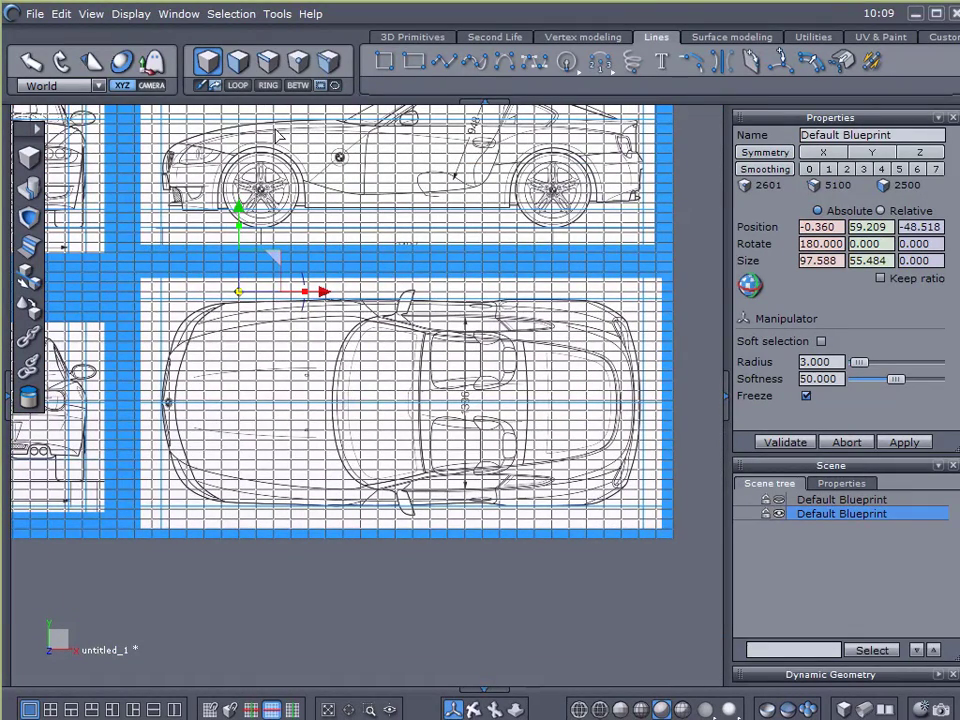
click(241, 63)
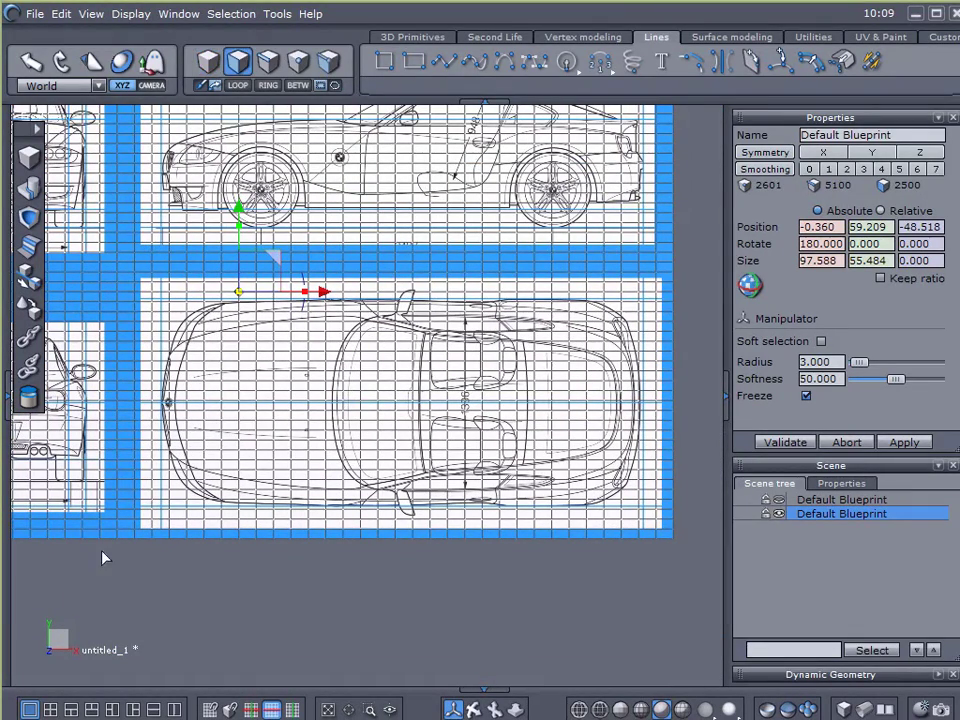
drag(688, 556, 117, 259)
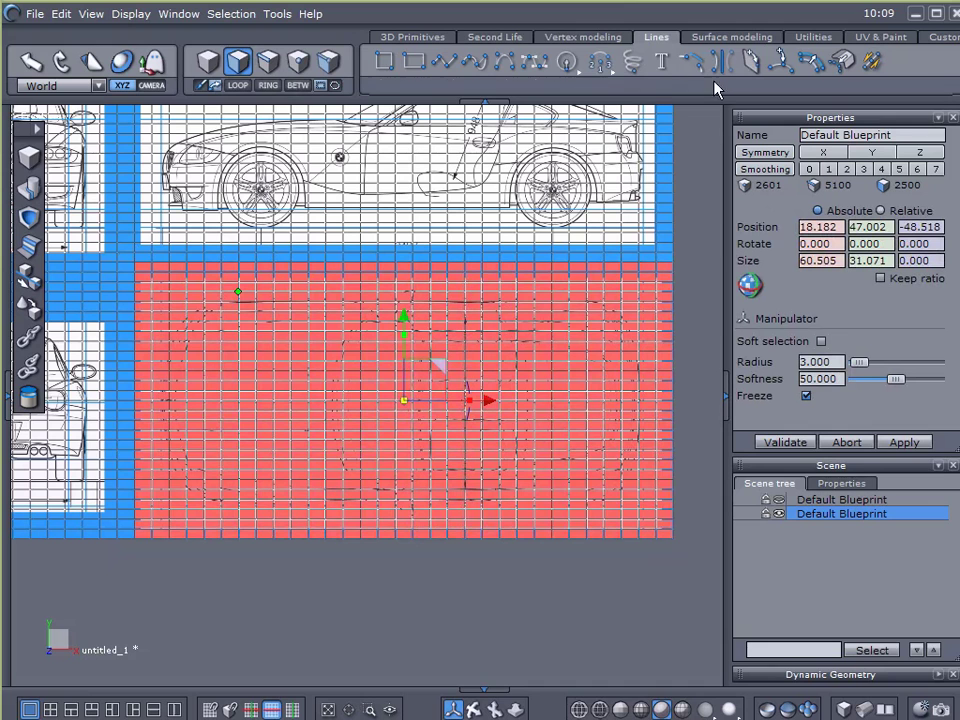
click(605, 37)
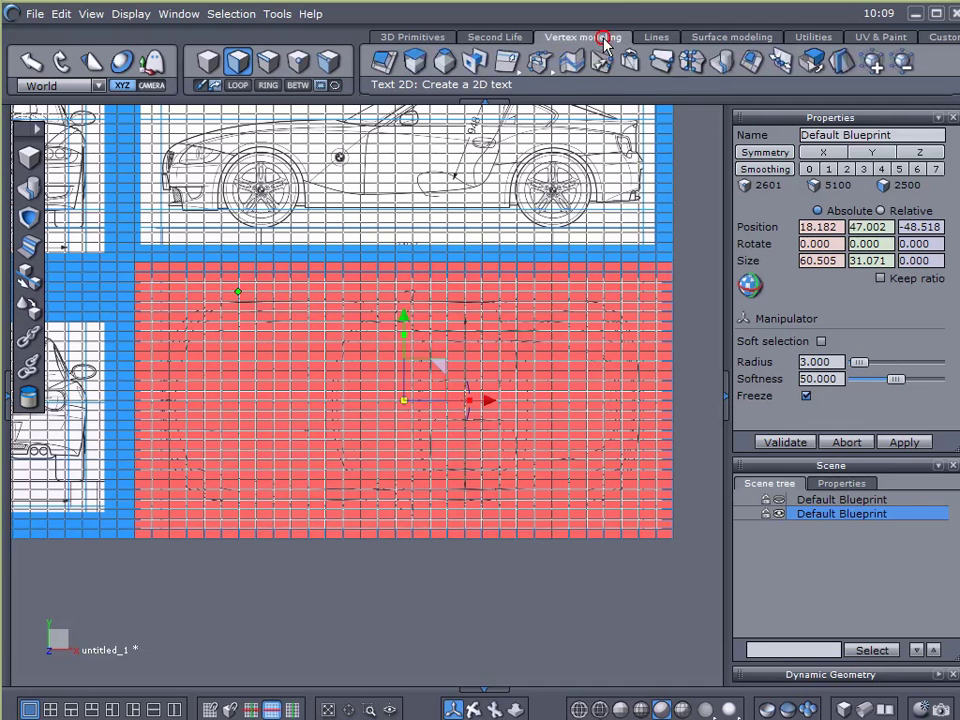
click(810, 62)
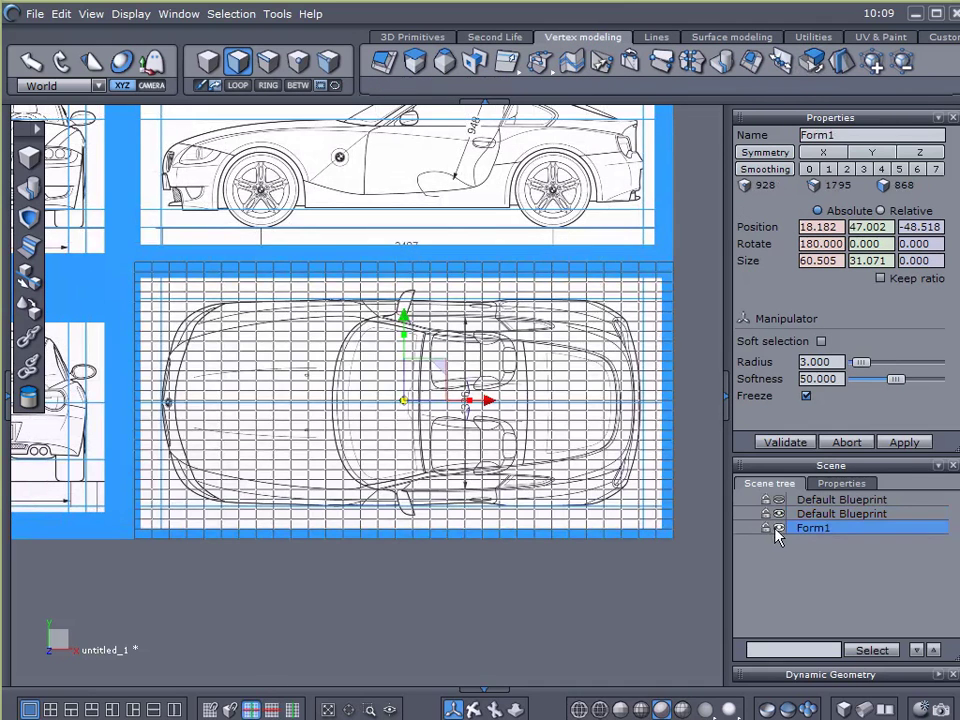
click(779, 527)
Extract the faces covering the car's side view, about 62.5 by 24.4, into a separate object and hide it
click(797, 514)
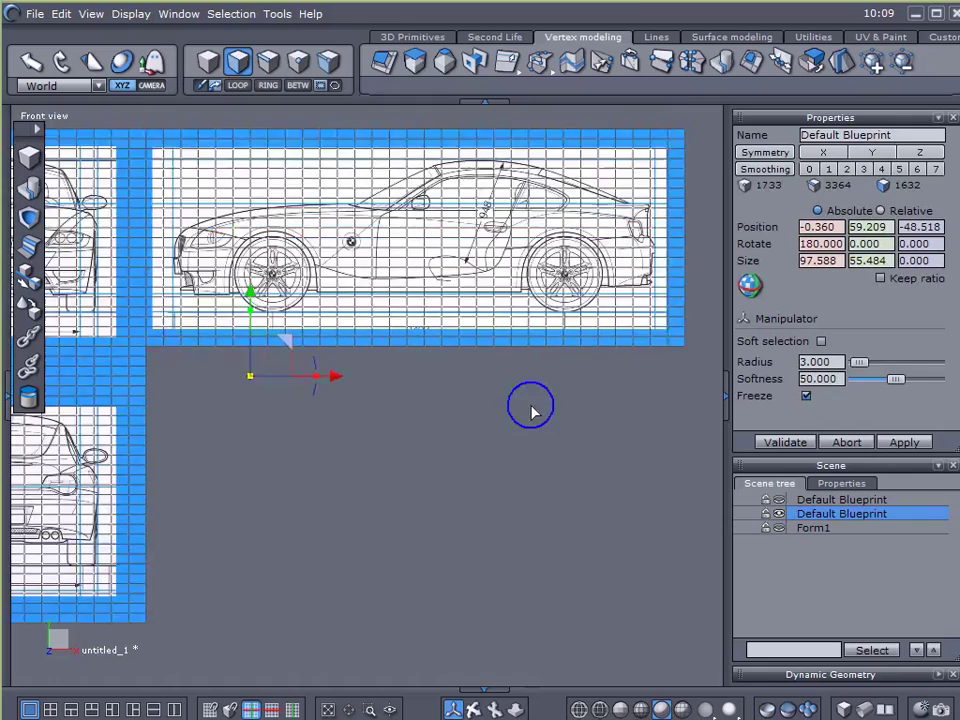
drag(684, 164, 111, 439)
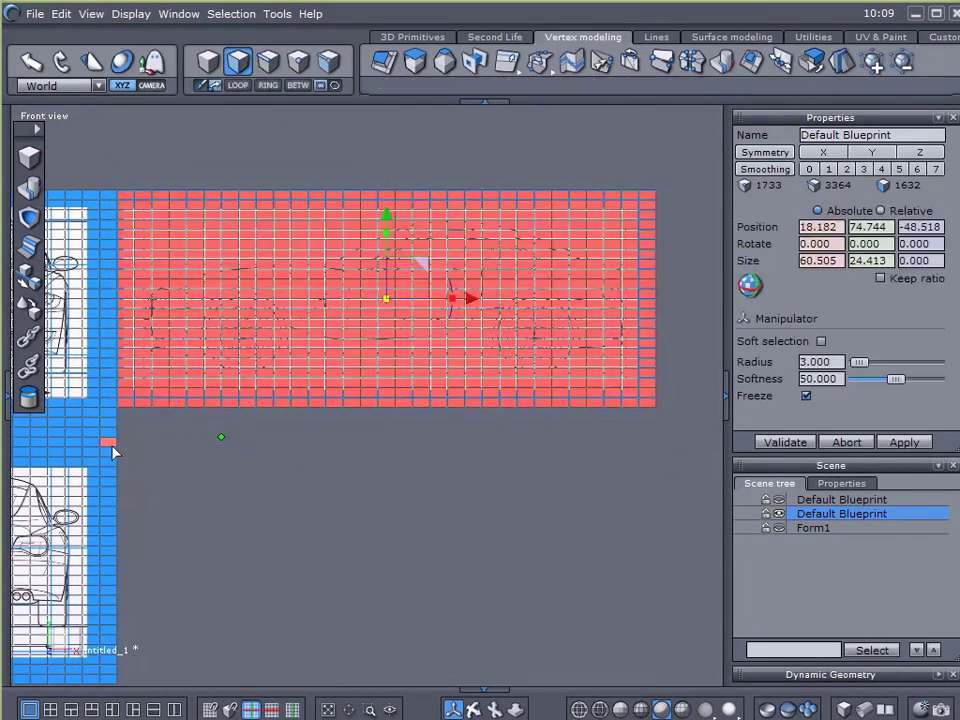
click(216, 470)
drag(678, 153, 96, 407)
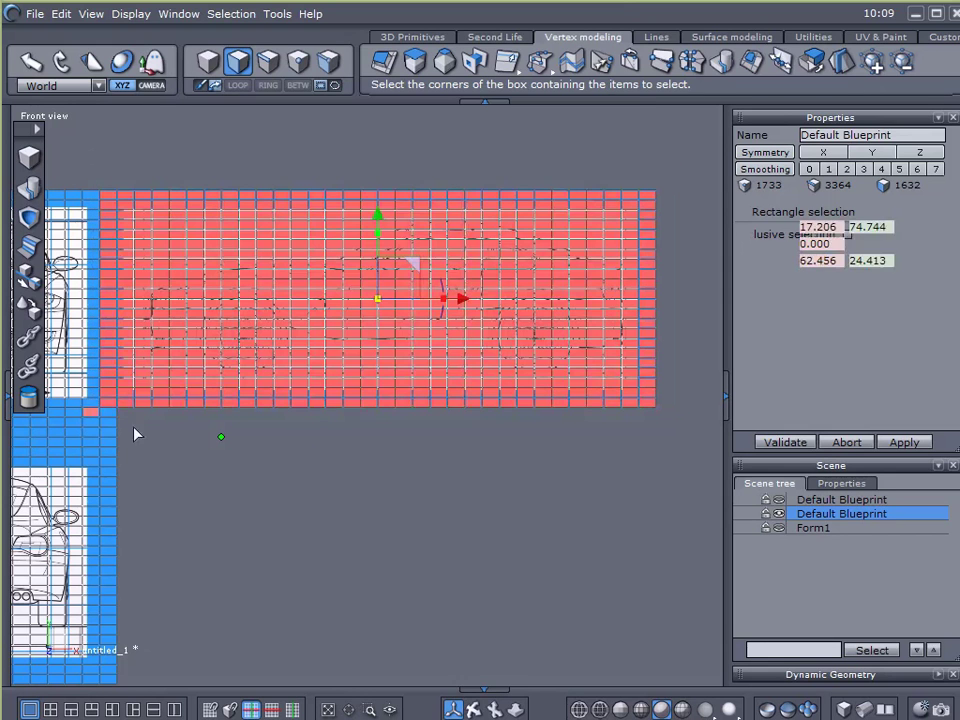
click(816, 63)
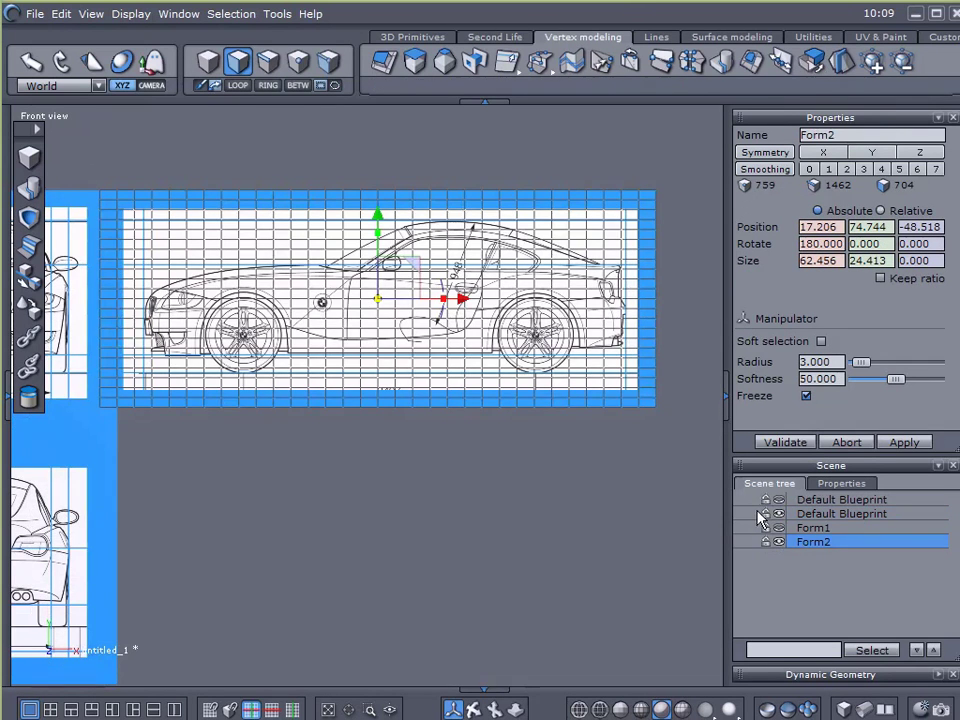
click(779, 542)
Extract the faces covering the car's front view, about 33.2 by 25.5, from the remaining blueprint into a separate object and hide it
click(795, 514)
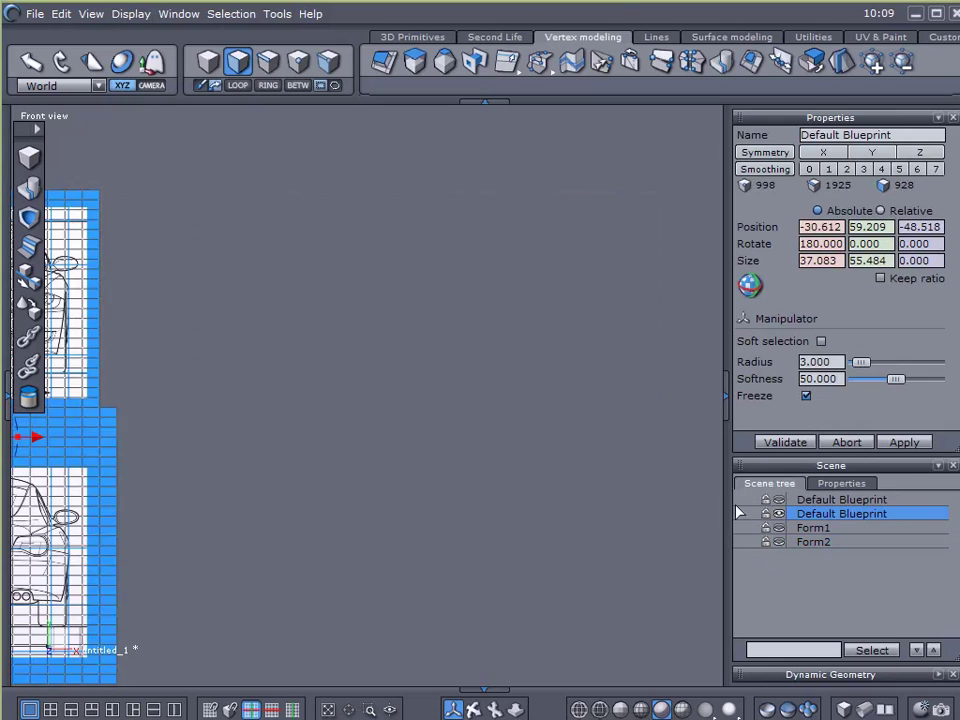
drag(443, 364, 638, 408)
scroll(378, 305, up, 2)
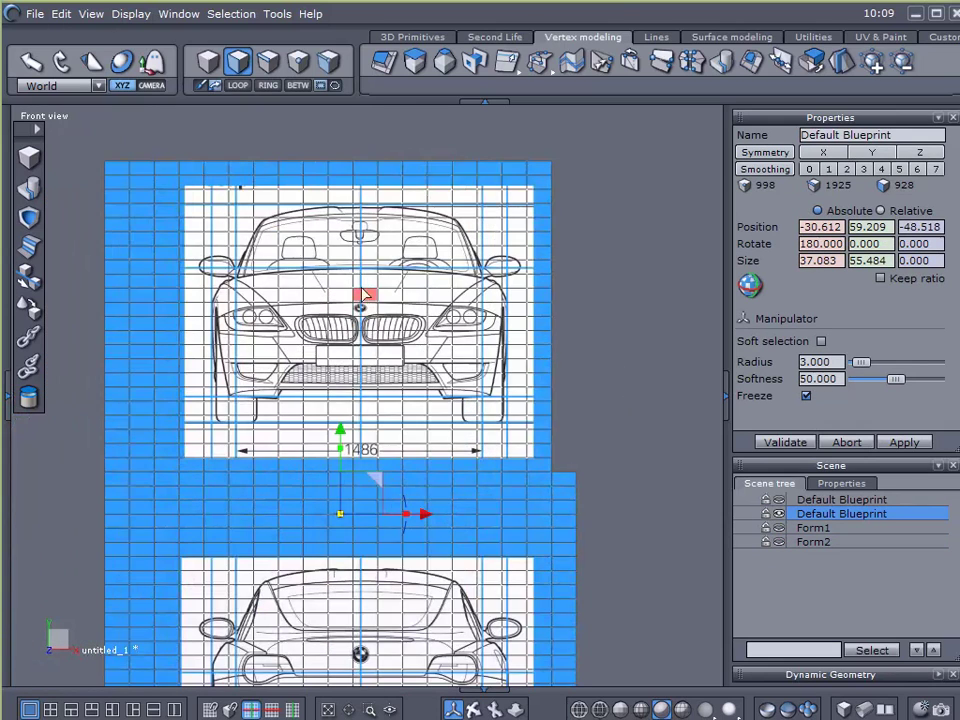
drag(611, 138, 153, 482)
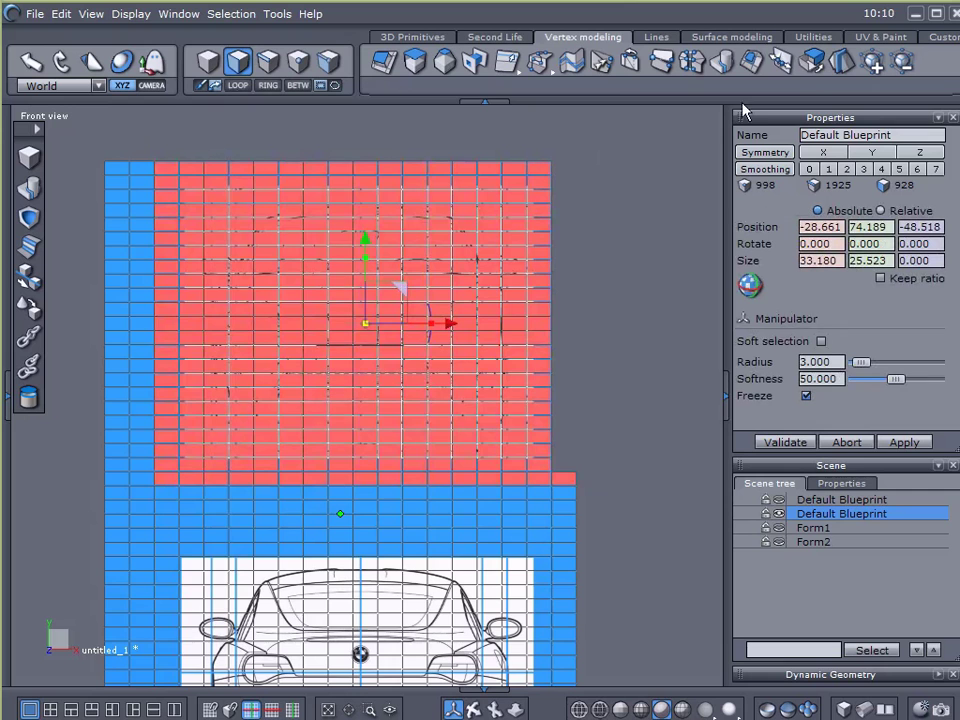
click(603, 60)
drag(600, 594, 593, 393)
click(779, 556)
Trim the remaining blueprint plane to the car's rear view, about 33.2 by 27.7, by inverting the face selection and deleting the surplus faces
click(793, 514)
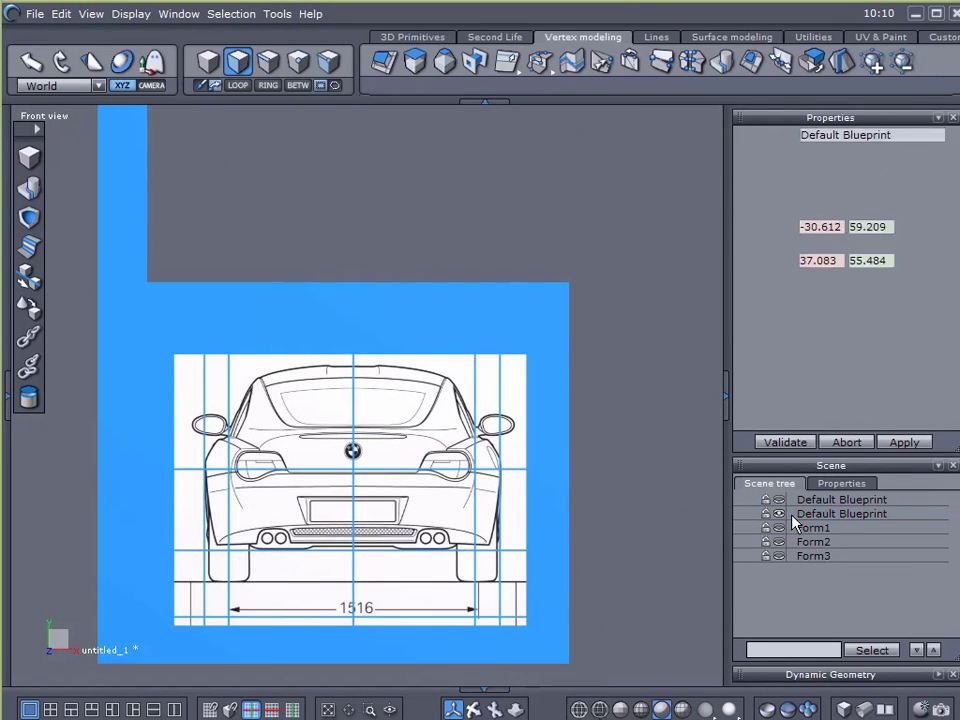
drag(652, 442, 655, 438)
drag(629, 619, 153, 223)
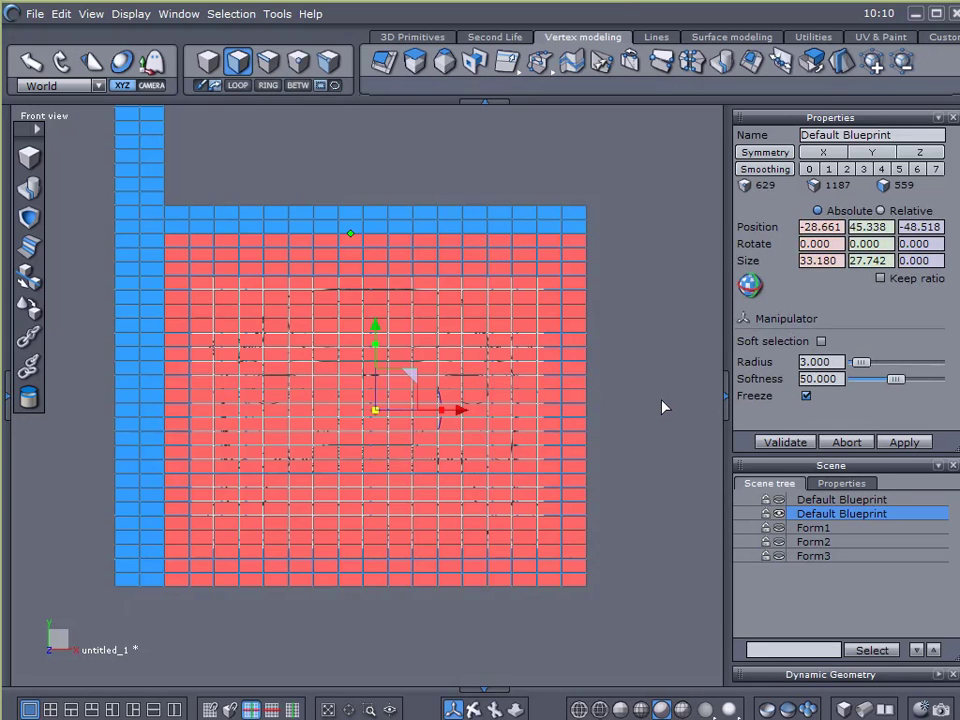
key(ctrl+i)
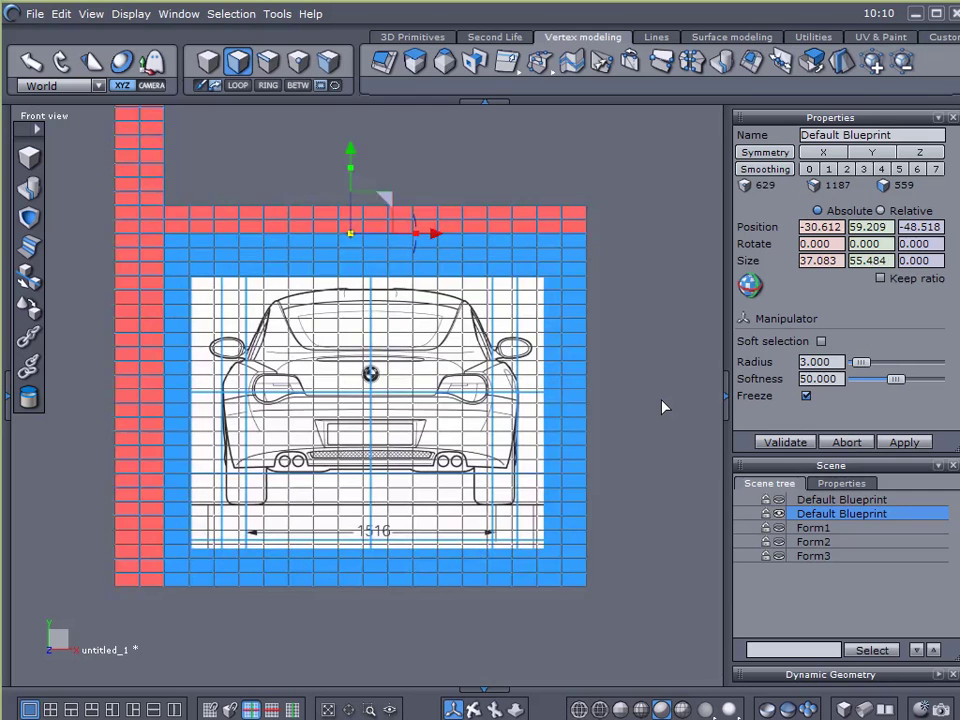
key(Delete)
click(83, 187)
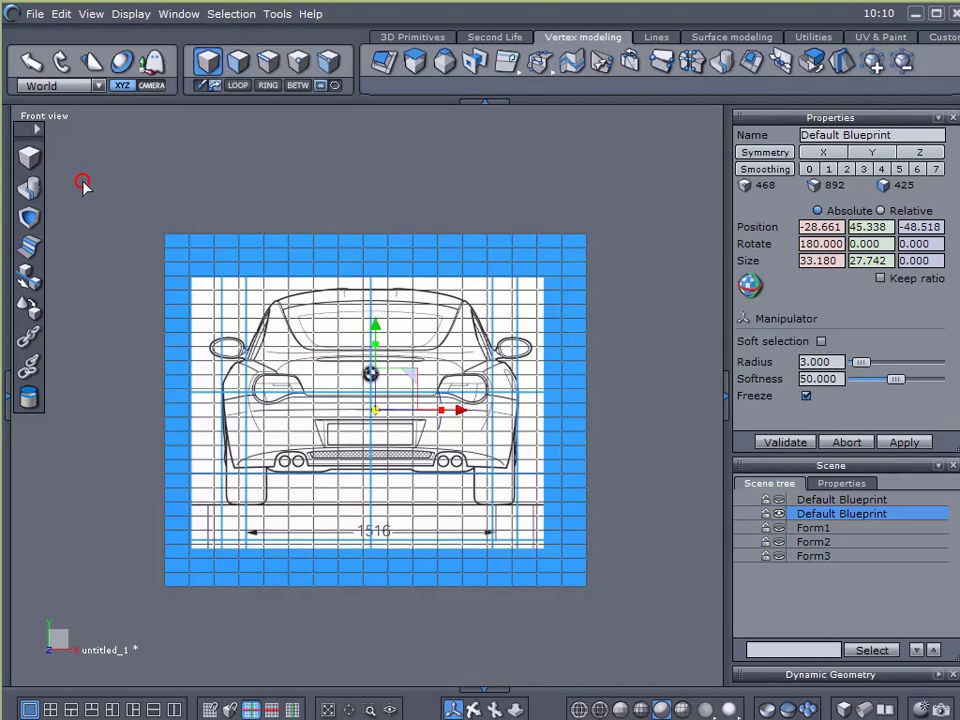
Unhide the extracted top, side and front view planes and lock the hidden original Default Blueprint
click(781, 528)
click(766, 500)
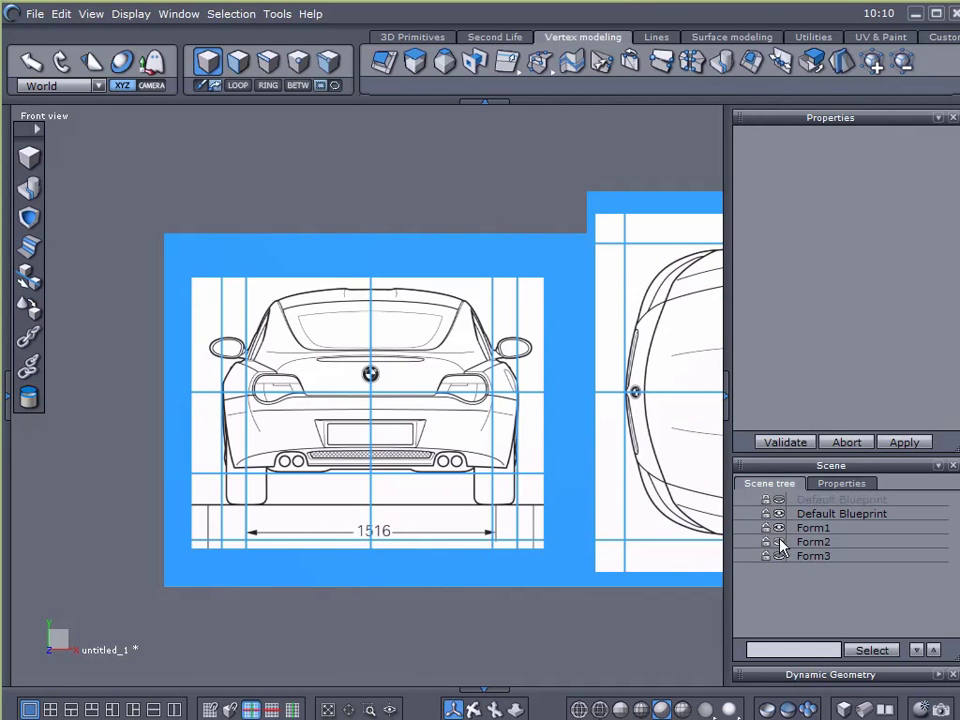
click(781, 542)
click(780, 556)
scroll(525, 390, down, 2)
scroll(545, 393, down, 2)
drag(461, 379, 352, 440)
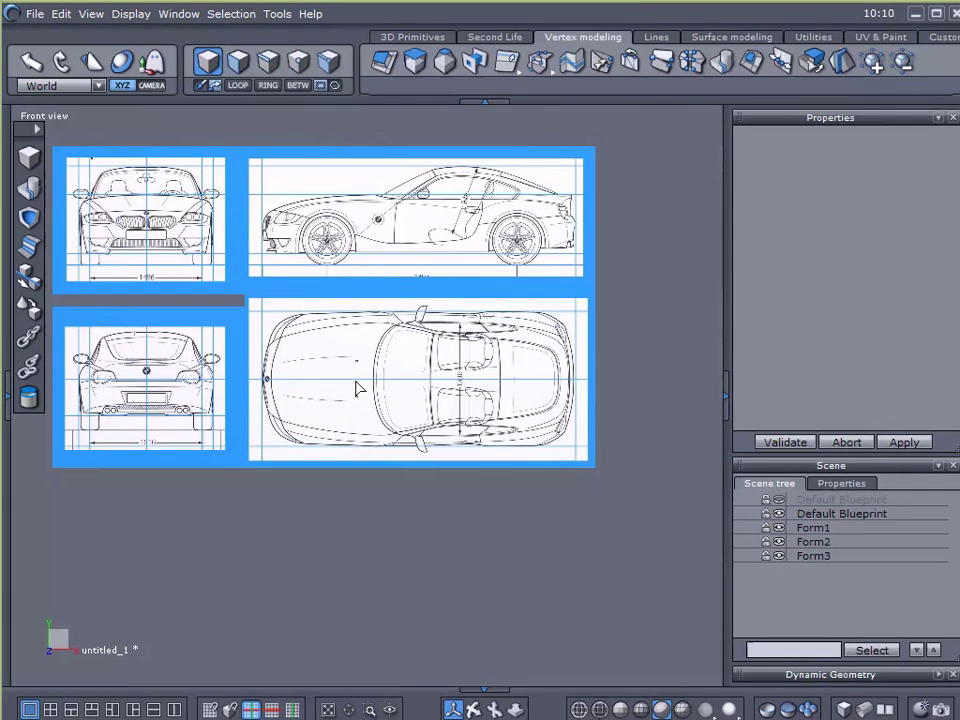
In a single perspective view, rotate the top-view plane 90 degrees about the X axis so it lies horizontal
click(345, 445)
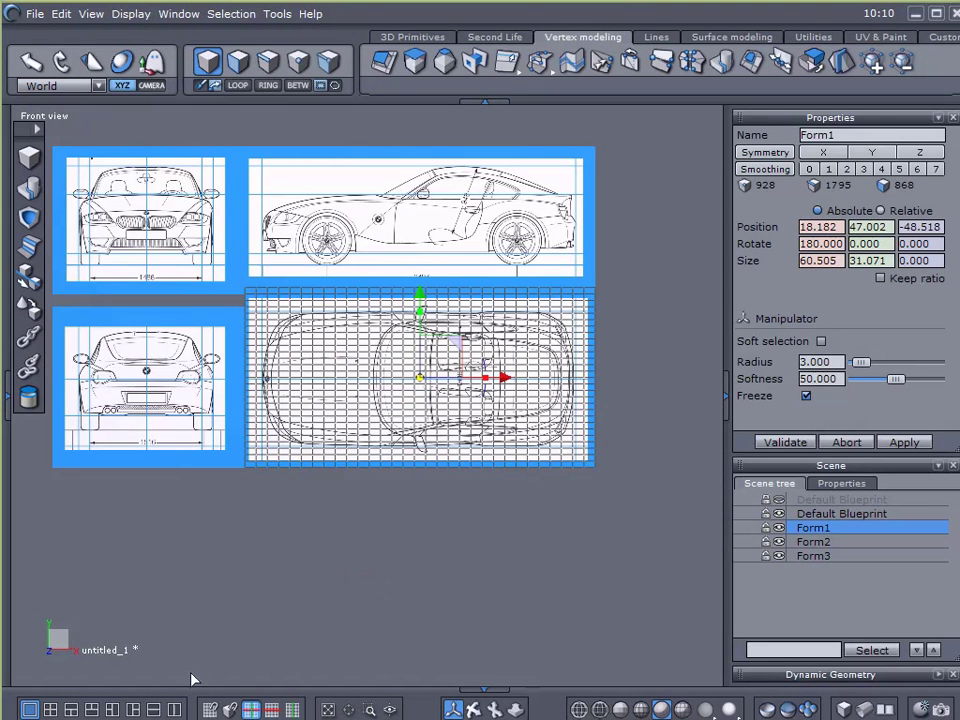
click(50, 709)
click(165, 182)
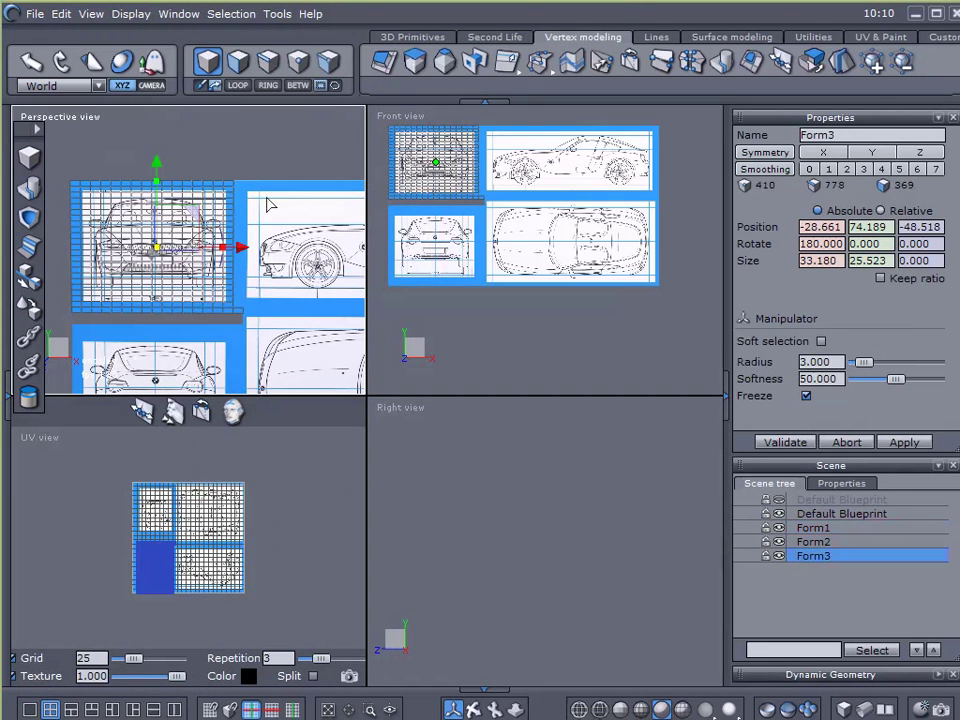
click(29, 711)
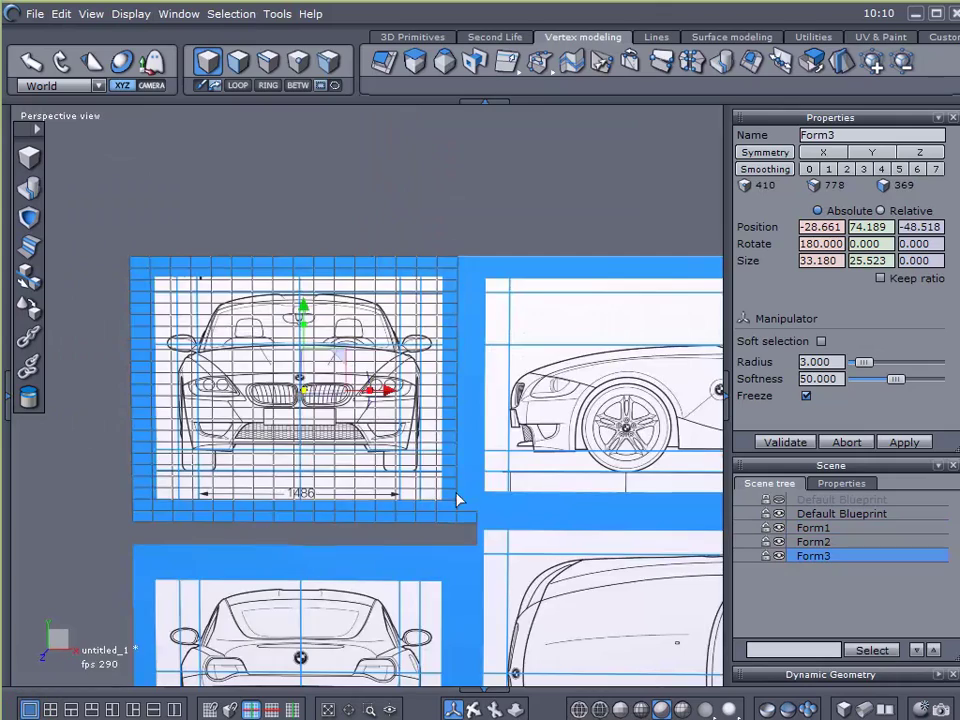
scroll(593, 500, down, 2)
drag(595, 502, 497, 371)
click(497, 371)
drag(443, 573, 484, 498)
scroll(521, 468, up, 2)
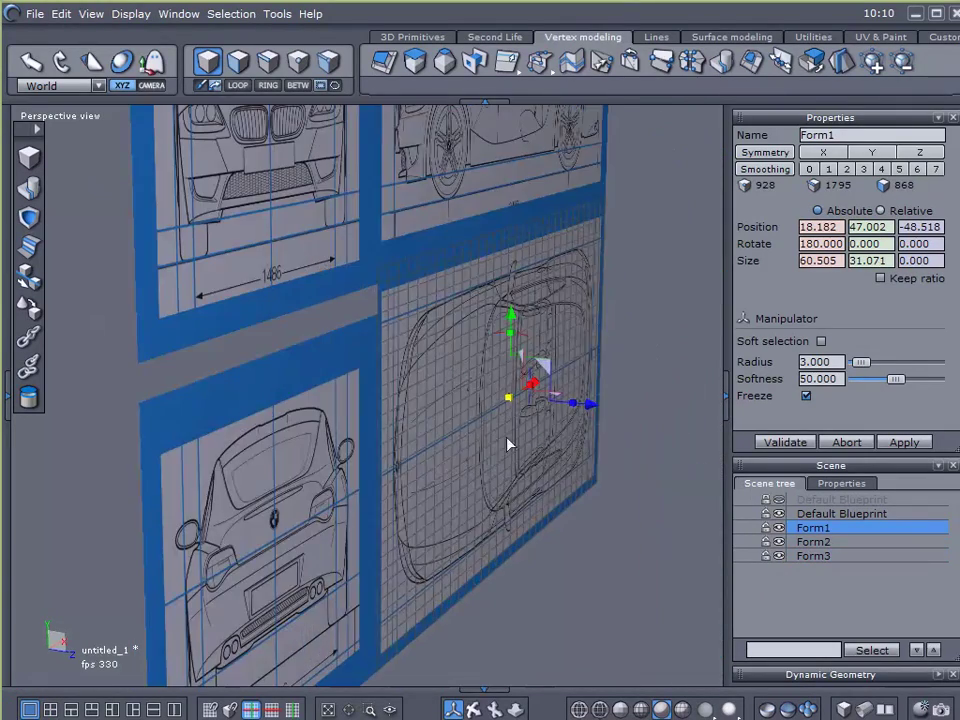
drag(523, 344, 465, 381)
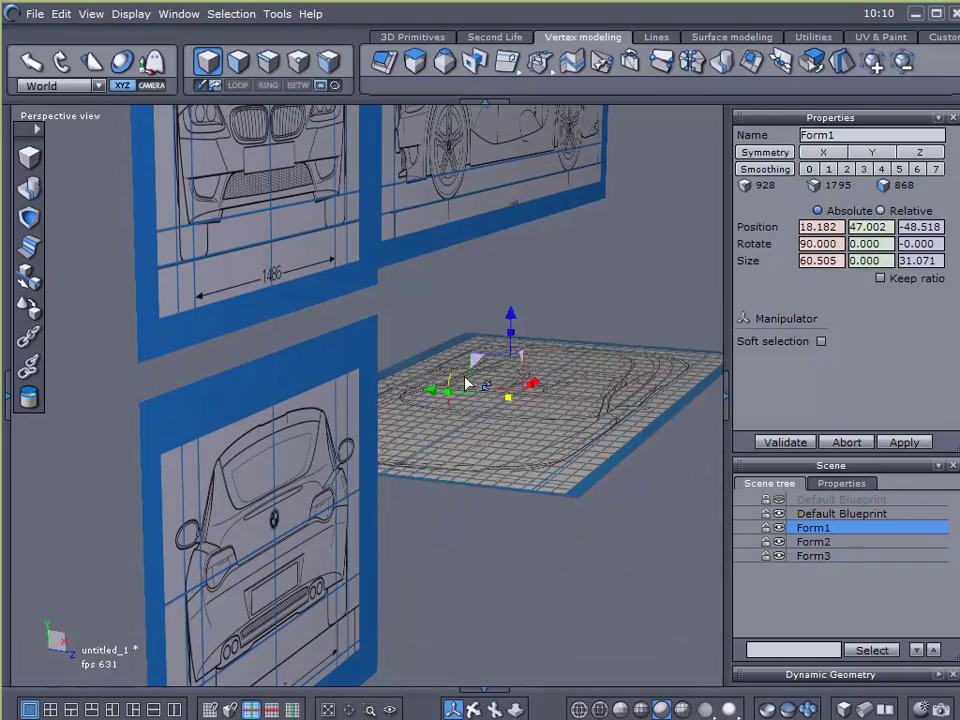
Lower the side-view plane onto the horizontal top-view plane, to a Y position of about 56.6
drag(661, 522, 262, 538)
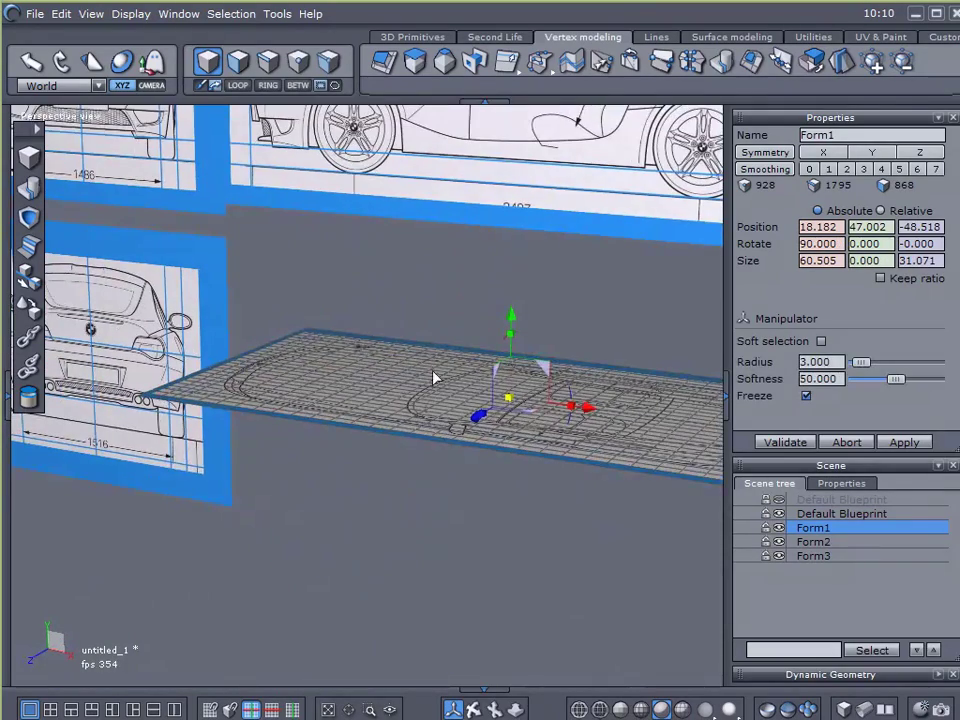
click(590, 148)
drag(590, 148, 508, 300)
drag(512, 112, 455, 425)
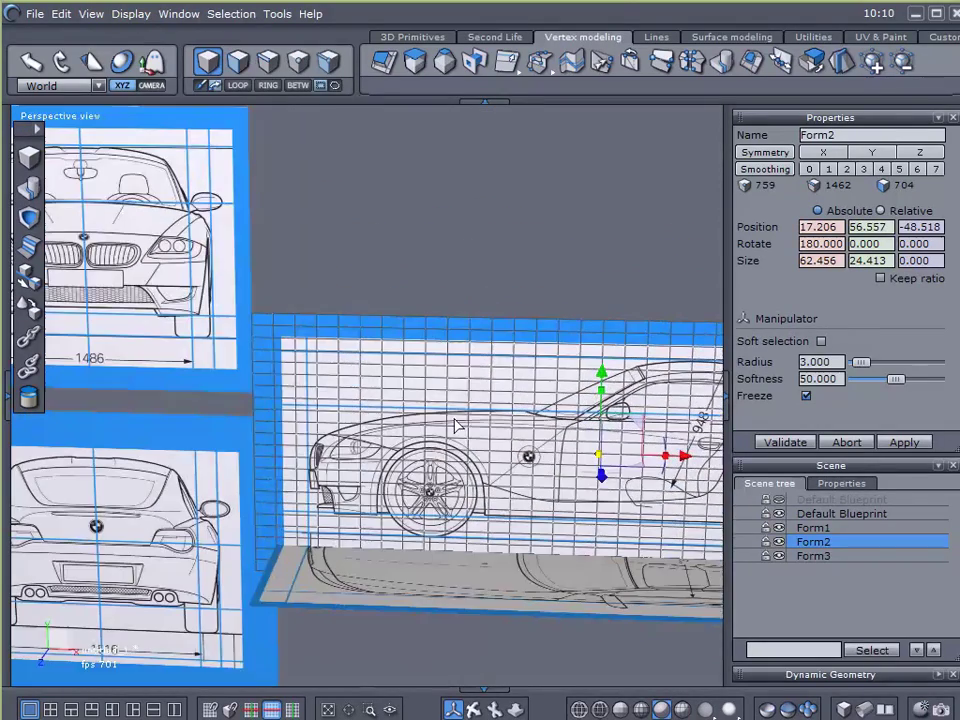
Rotate the front-view and rear-view planes together 90 degrees about the vertical axis, perpendicular to the side view
click(176, 242)
shift+click(176, 529)
shift+click(528, 359)
drag(528, 359, 416, 444)
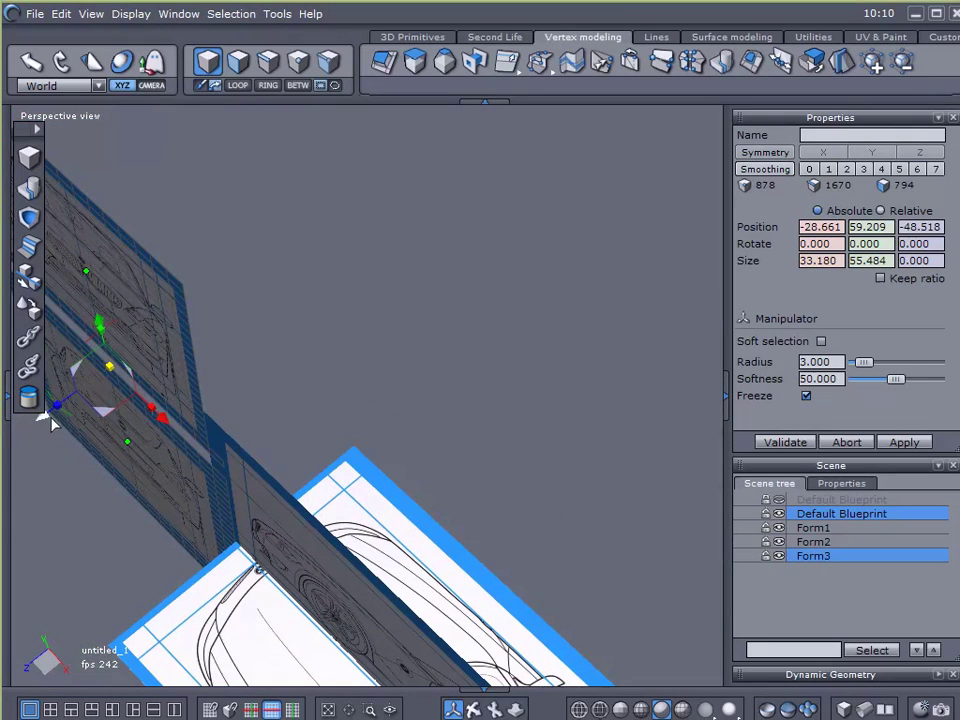
drag(68, 418, 206, 436)
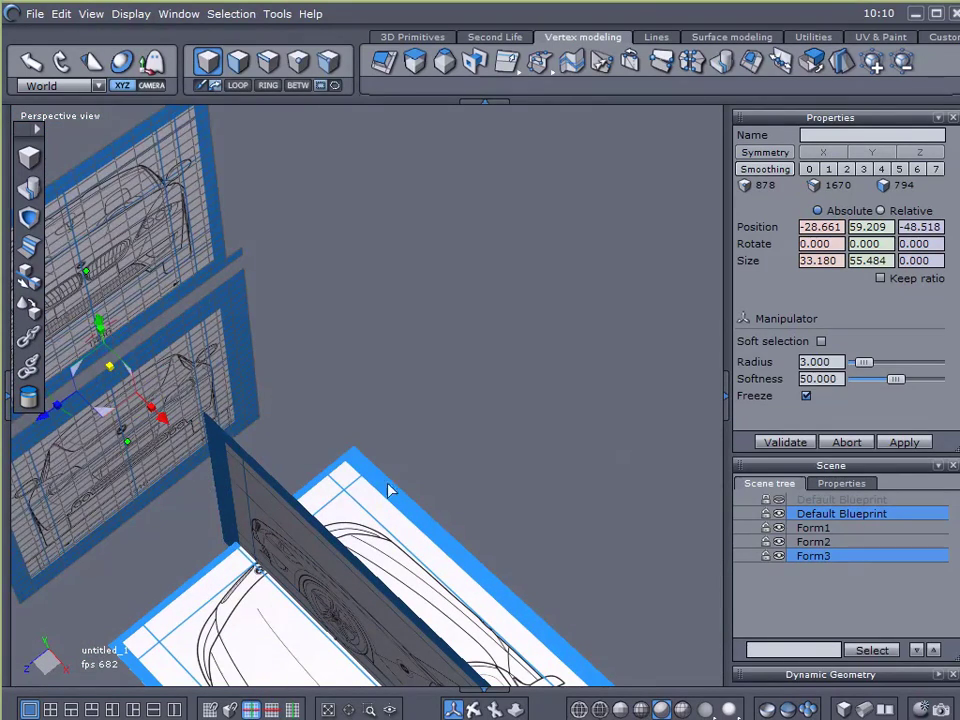
Move the rear-view plane to the tail end of the side view and the front-view plane to its nose end
drag(371, 488, 311, 410)
click(213, 307)
drag(326, 547, 223, 460)
drag(188, 415, 744, 338)
click(122, 210)
drag(161, 339, 276, 357)
Align the rear-view plane with the tail of the side view, at about X 47.8 and Y 56.5
drag(499, 448, 195, 392)
click(502, 550)
drag(504, 550, 476, 541)
drag(537, 436, 658, 317)
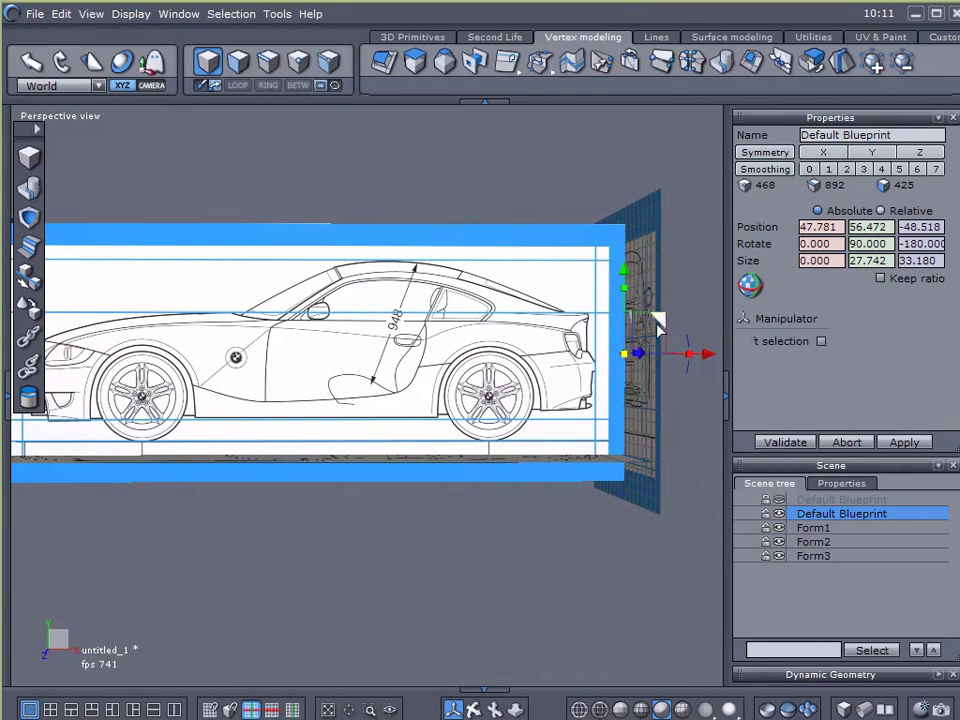
scroll(490, 439, down, 4)
drag(441, 513, 546, 536)
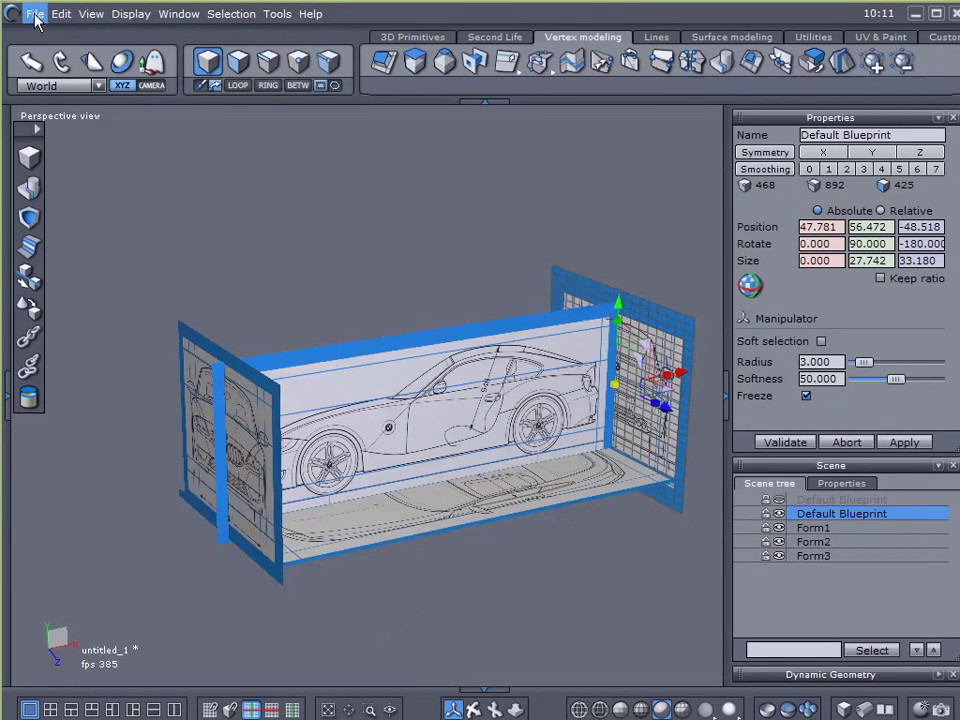